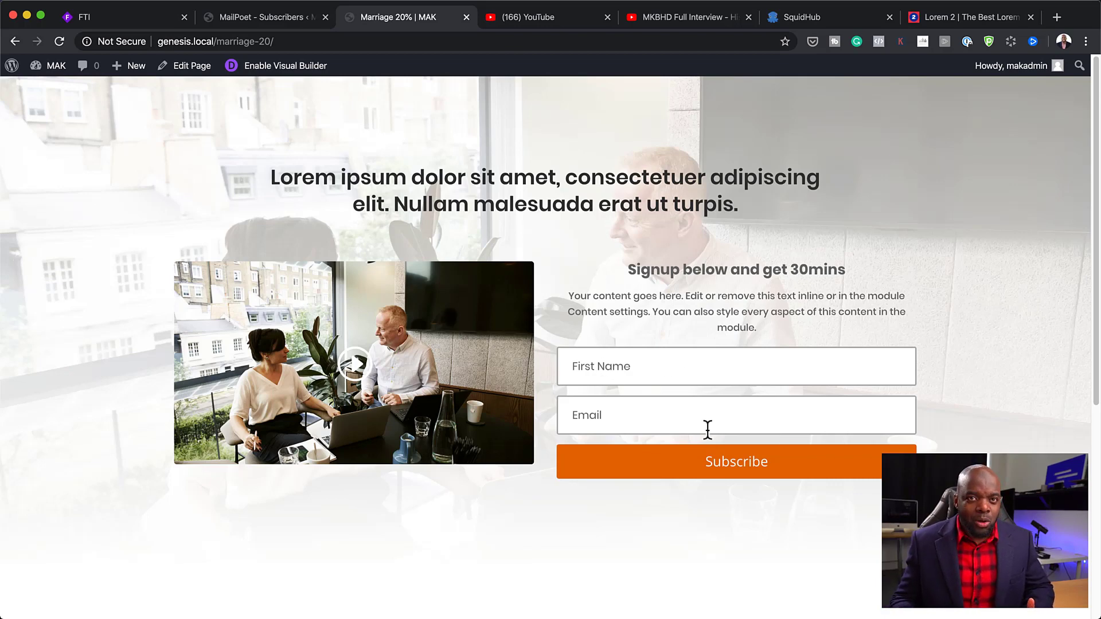
Step: Examine the finished landing page from its signup form down to the testimonials
scroll(694, 418, down, 1)
scroll(694, 414, down, 5)
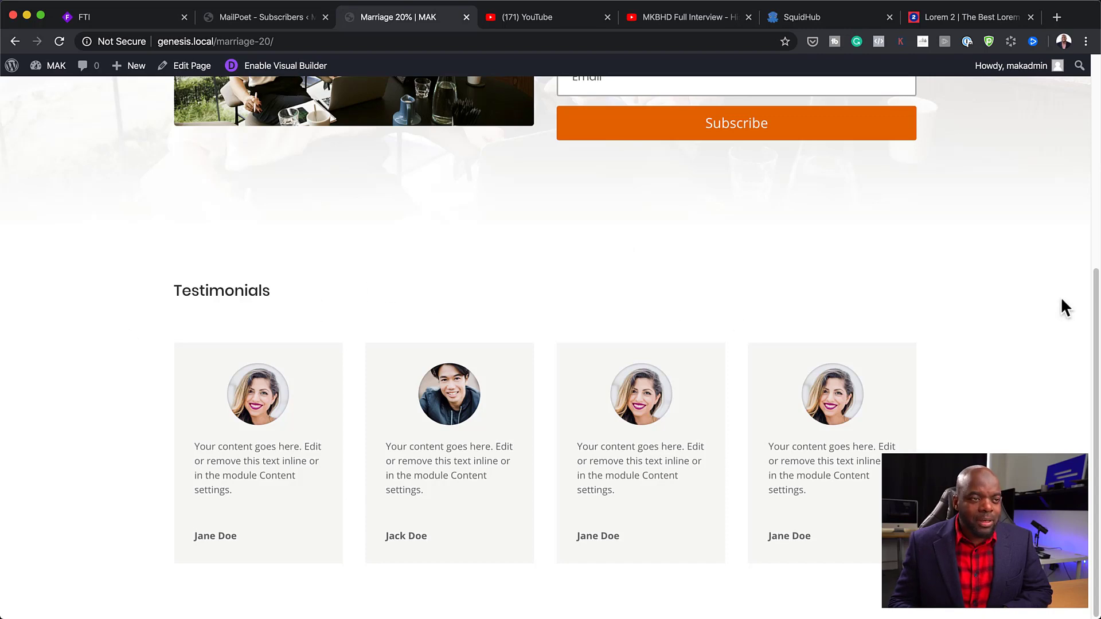
scroll(1042, 336, up, 5)
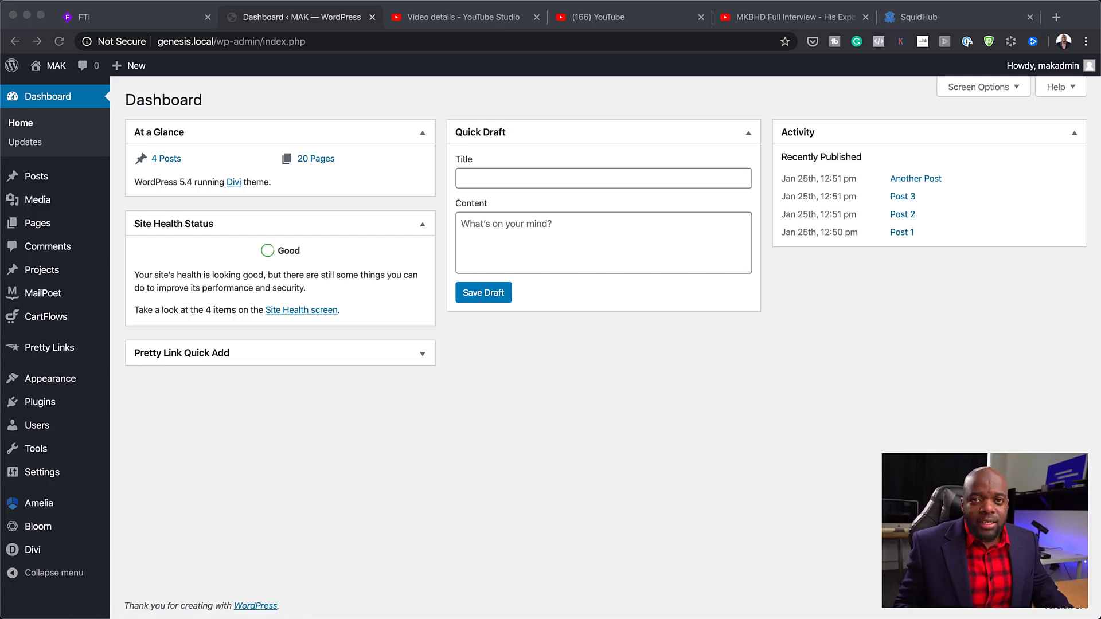
Step: Create a new WordPress page titled "Marriage 20%"
mouse_move(37, 223)
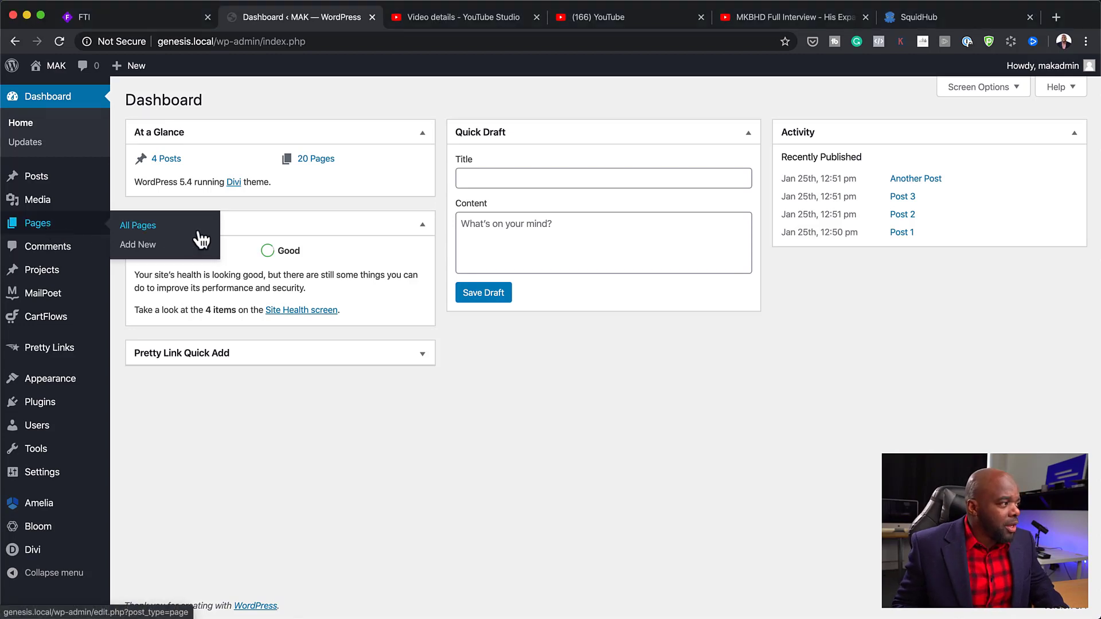
click(153, 243)
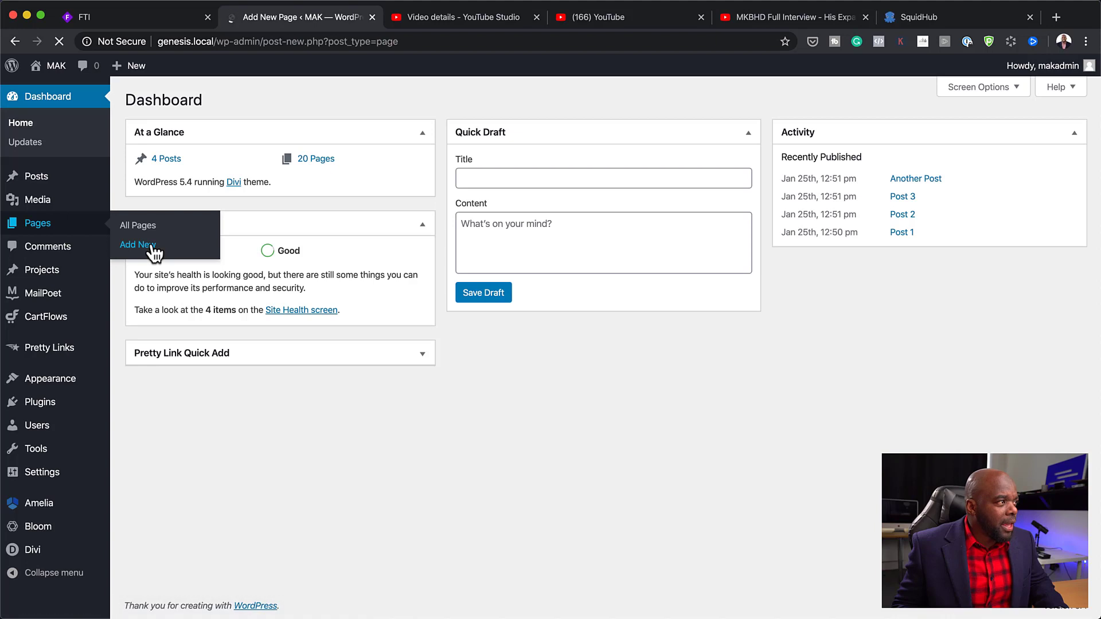
text(Marria)
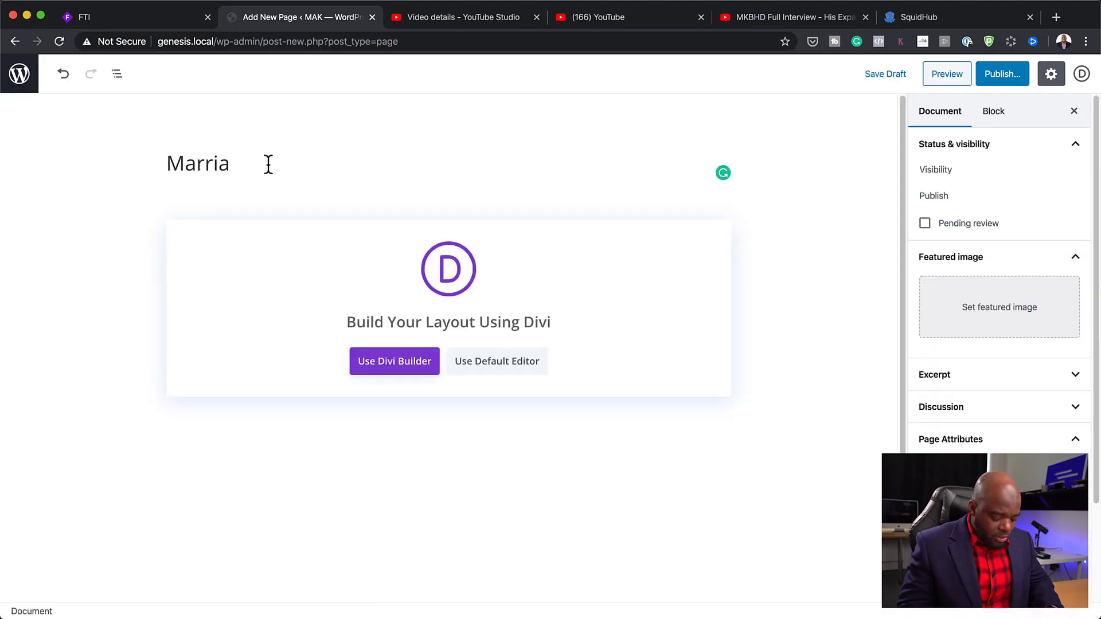
text(ge 20%)
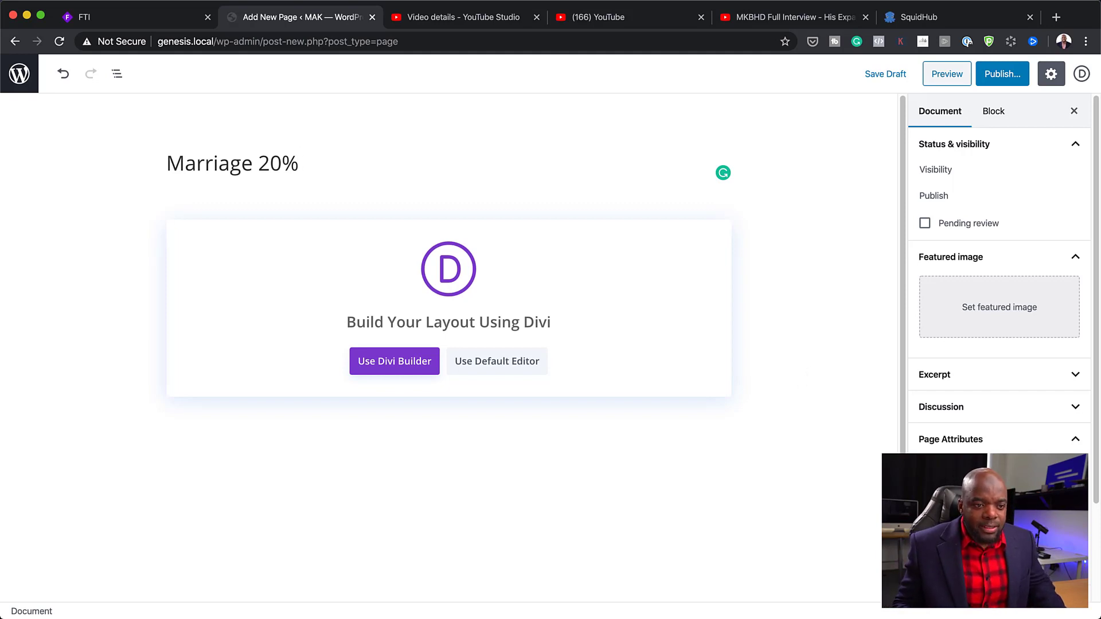
Step: Build the page from scratch with Divi Builder, using a row of two equal columns with a Video module in the first column
click(391, 361)
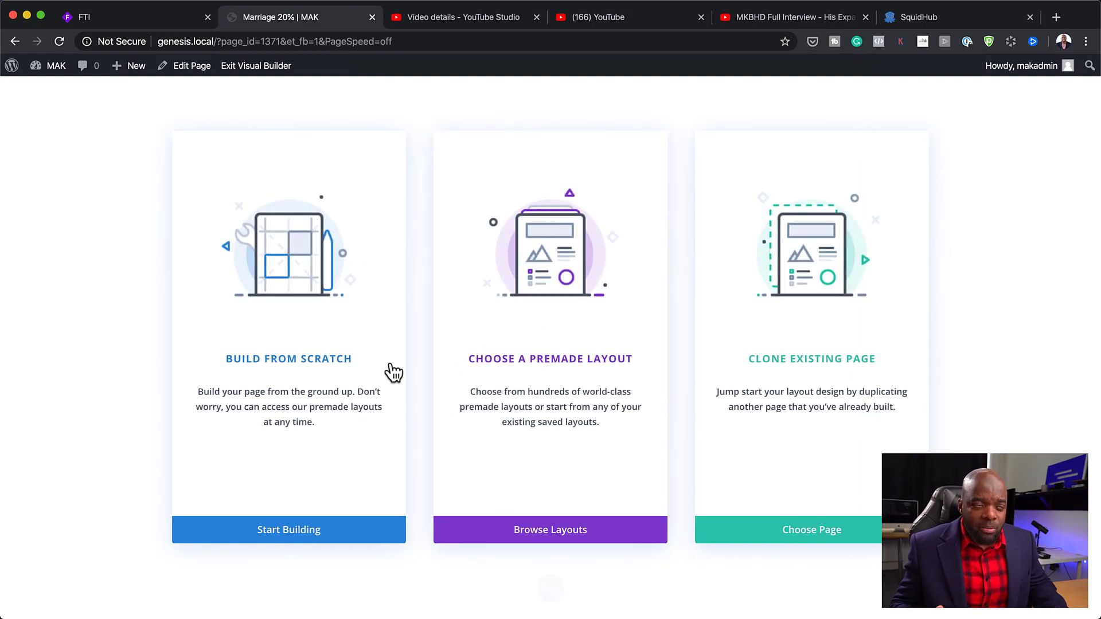
click(310, 536)
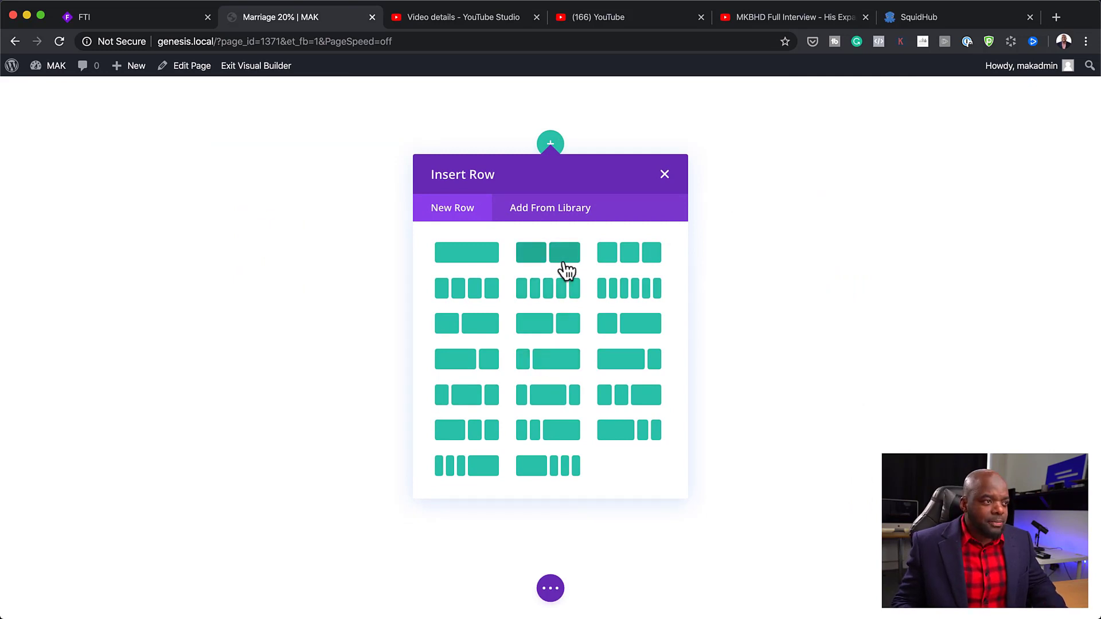
click(566, 269)
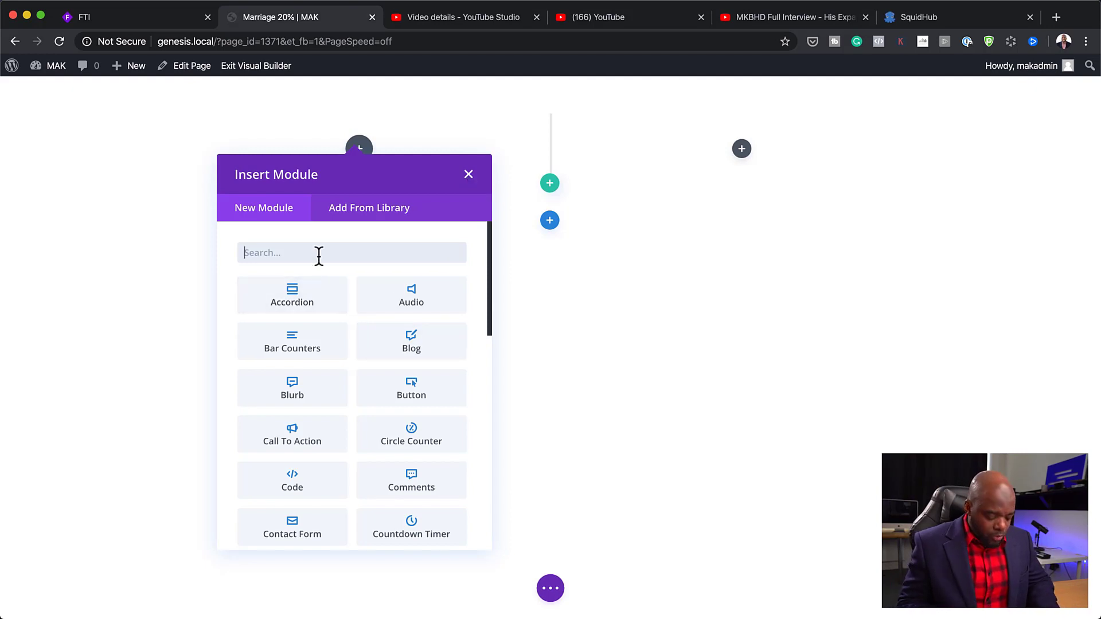
text(video)
click(320, 297)
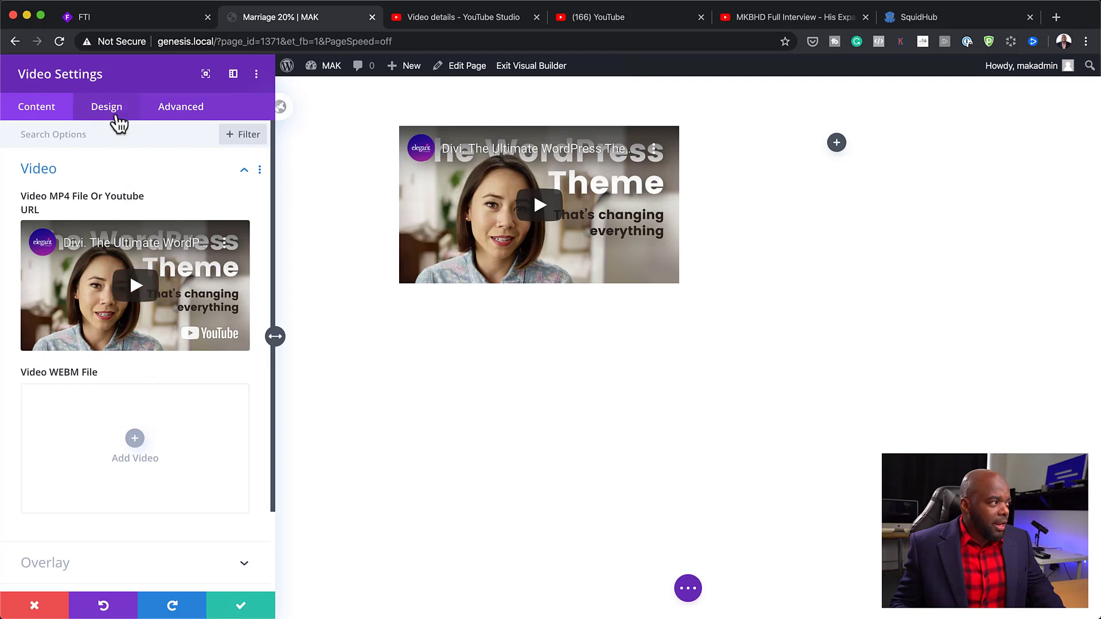
Step: Upload the two newest JPEGs from Downloads and set man-and-woman-discussing-and-sharing-ideas-2977565.jpg as the video's overlay image
scroll(158, 475, down, 3)
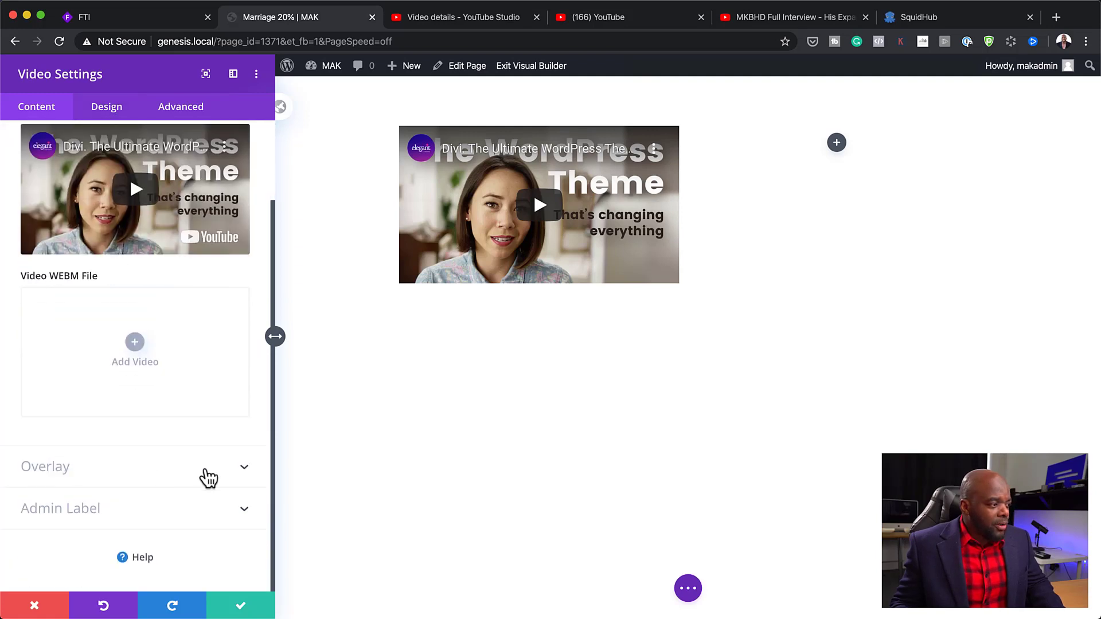
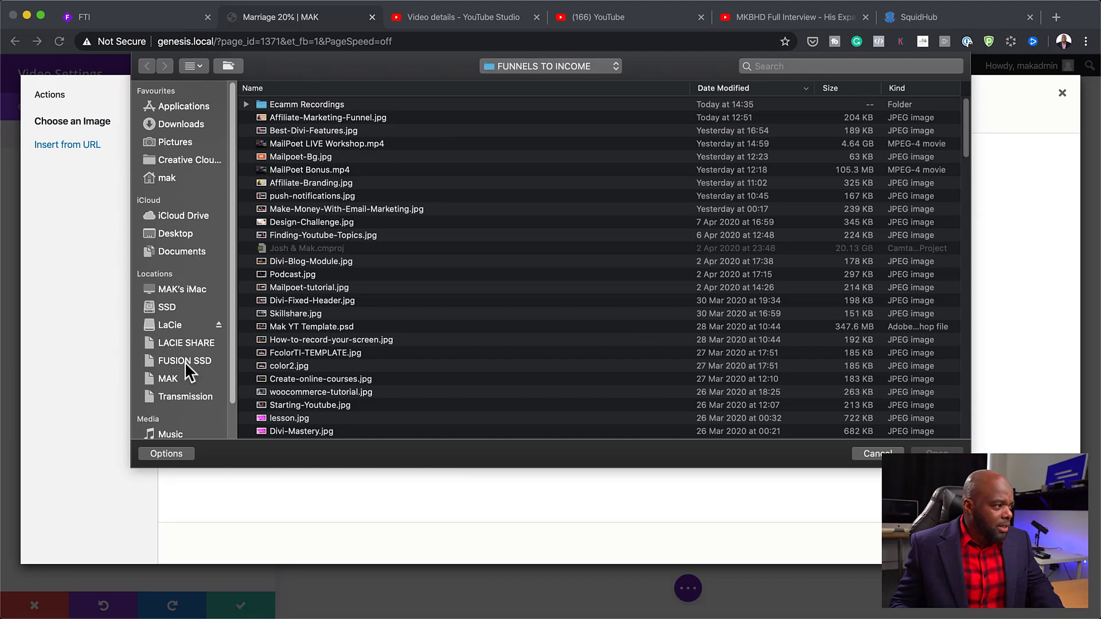
click(192, 123)
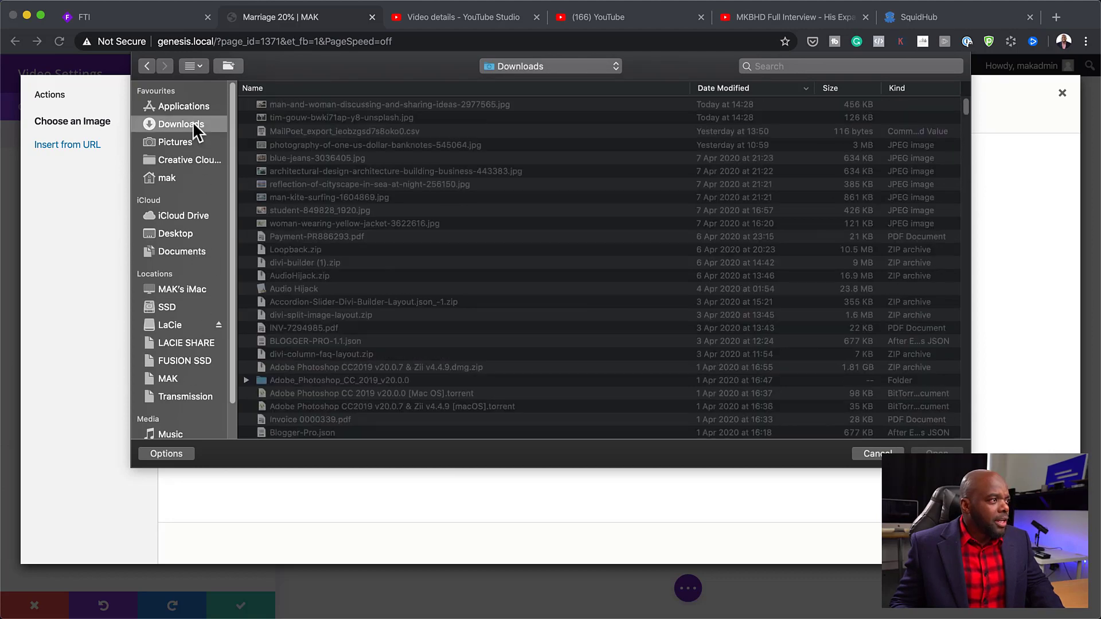
click(310, 105)
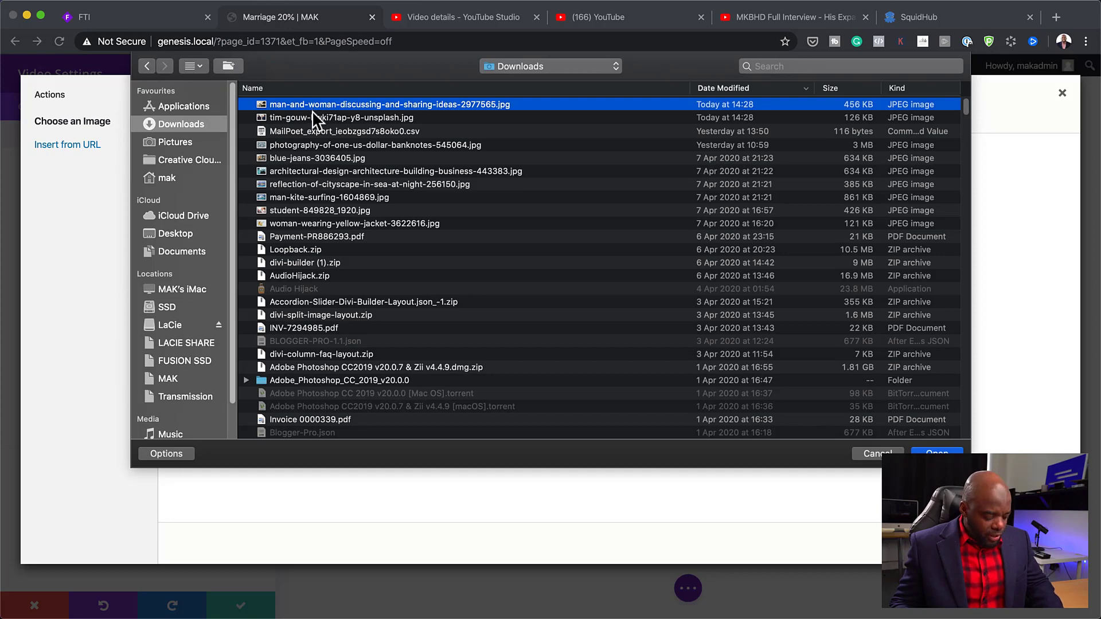
shift+click(318, 118)
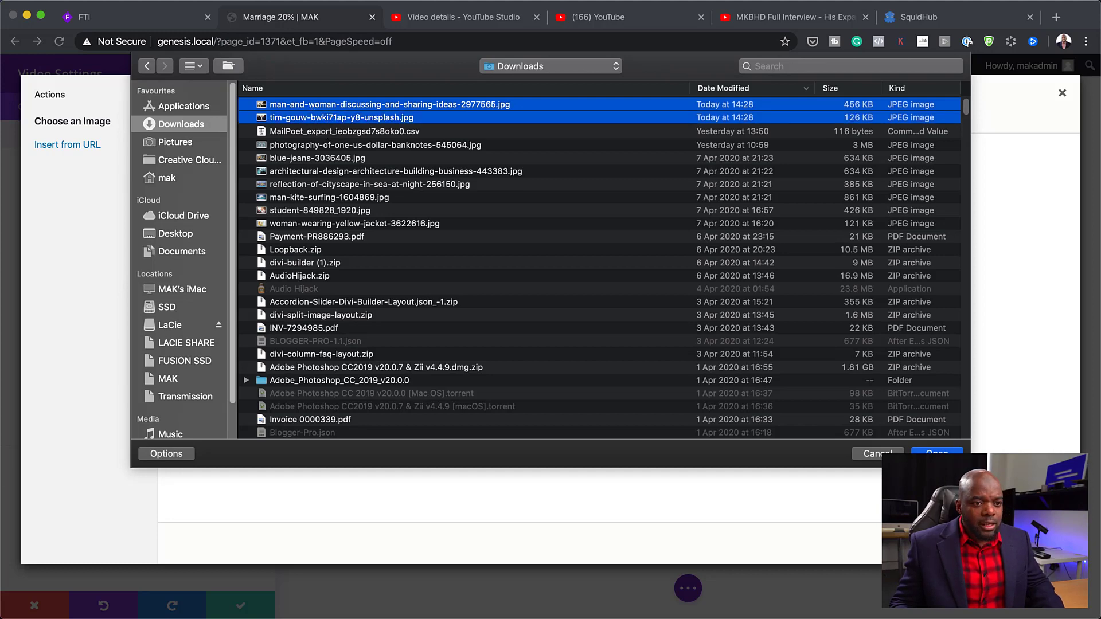
key(Return)
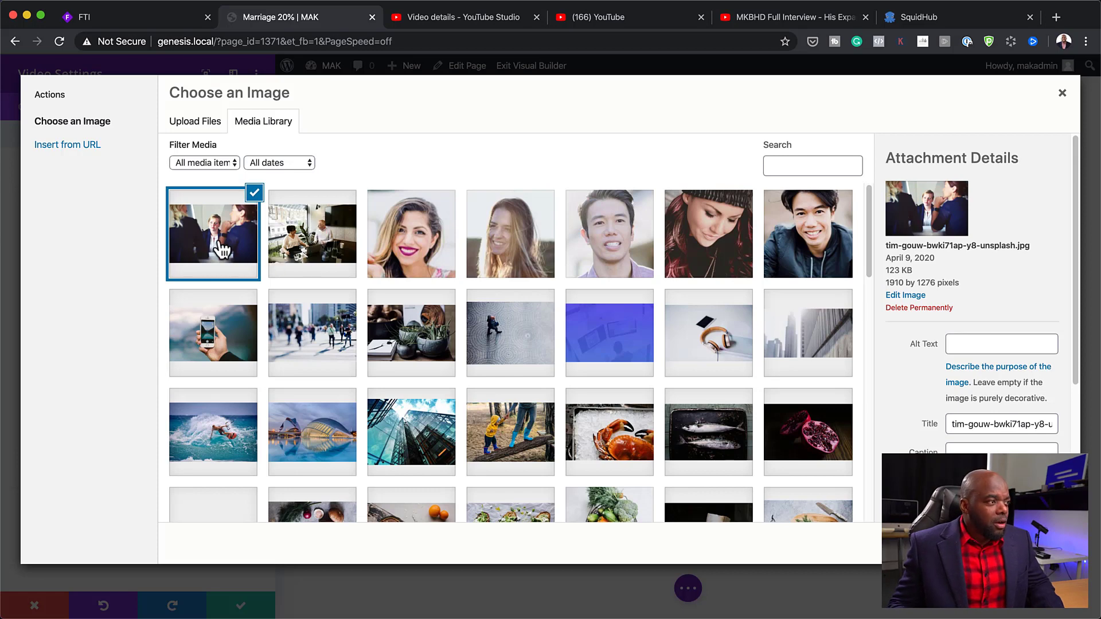
click(324, 246)
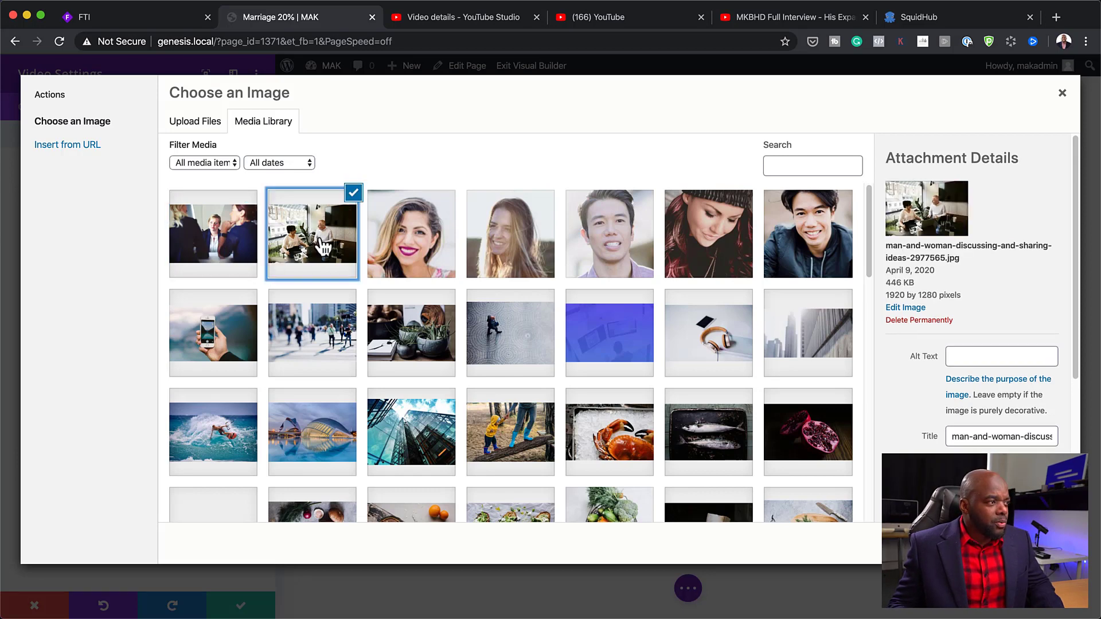
click(1020, 543)
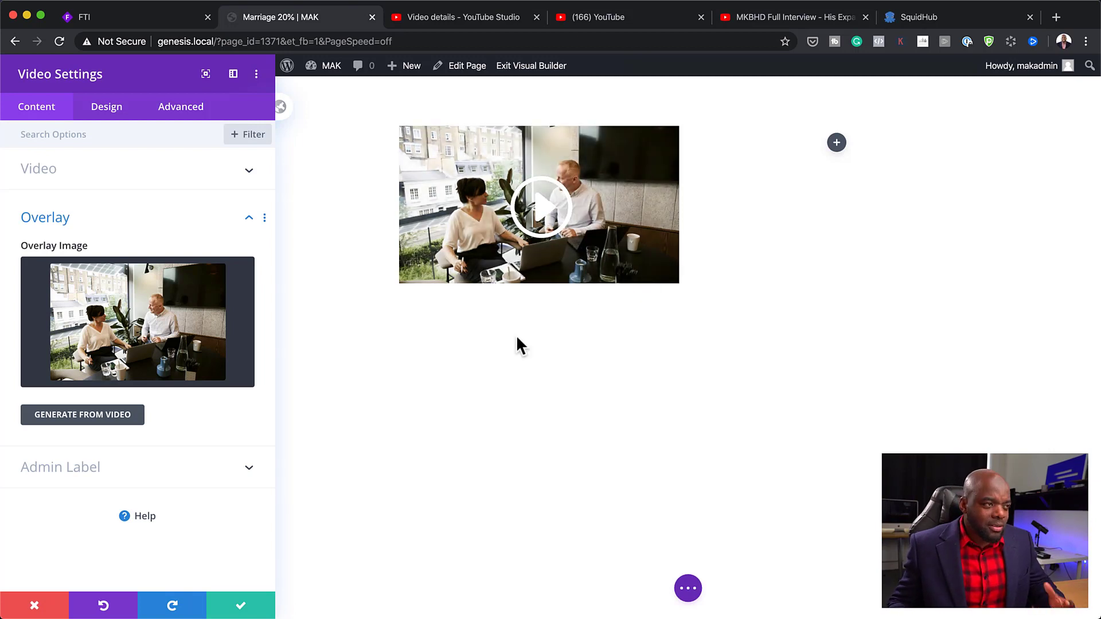
Step: Give the video's play icon a custom size of 54px and a white colour
click(114, 112)
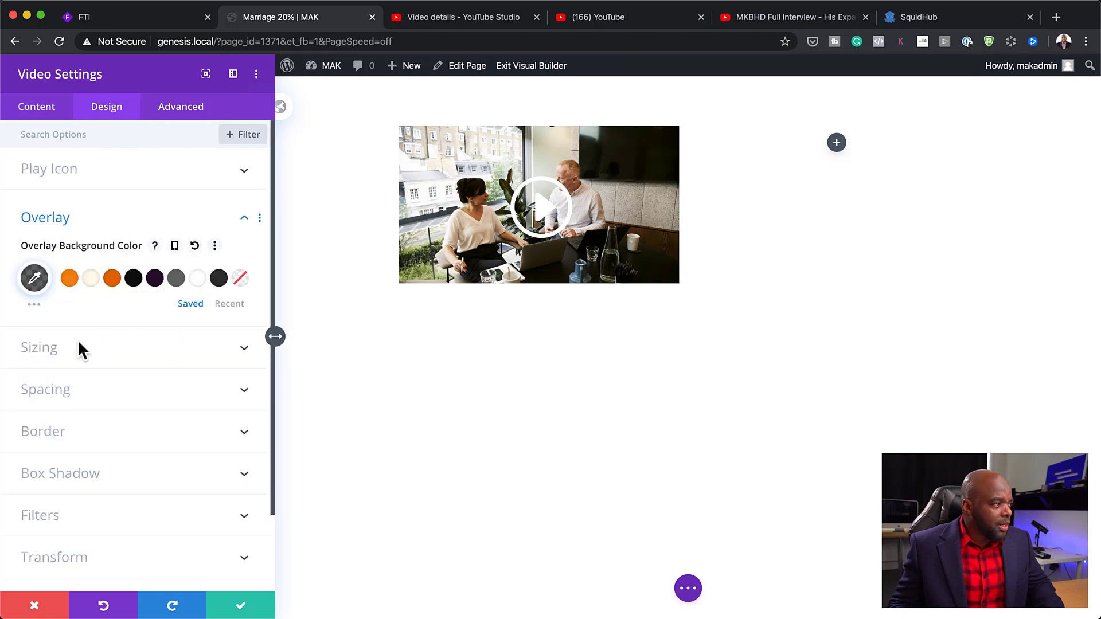
click(69, 172)
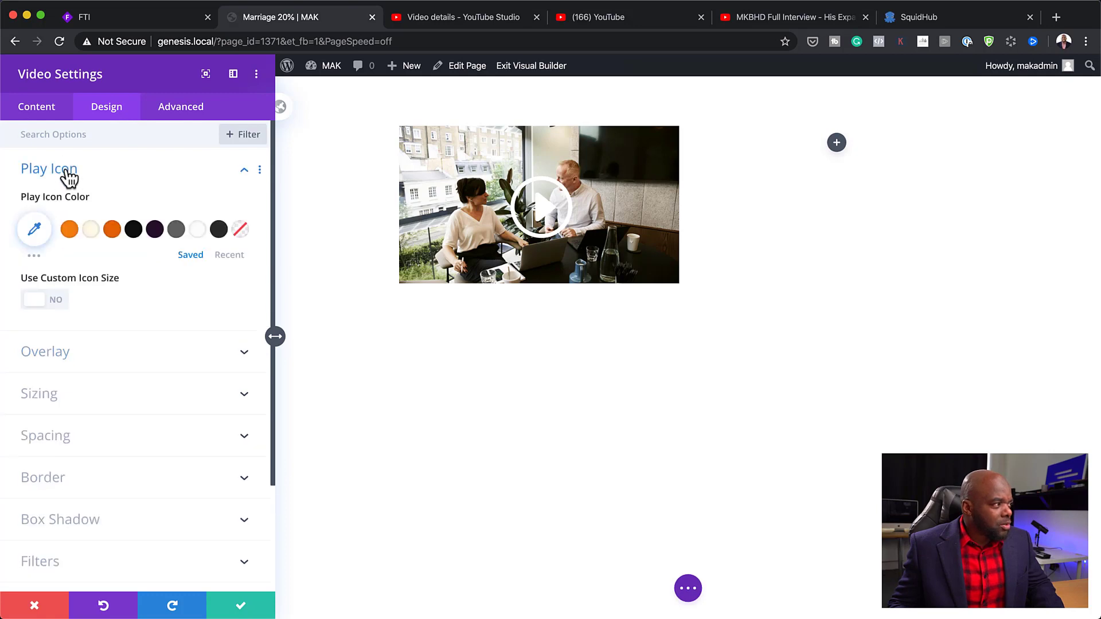
click(57, 301)
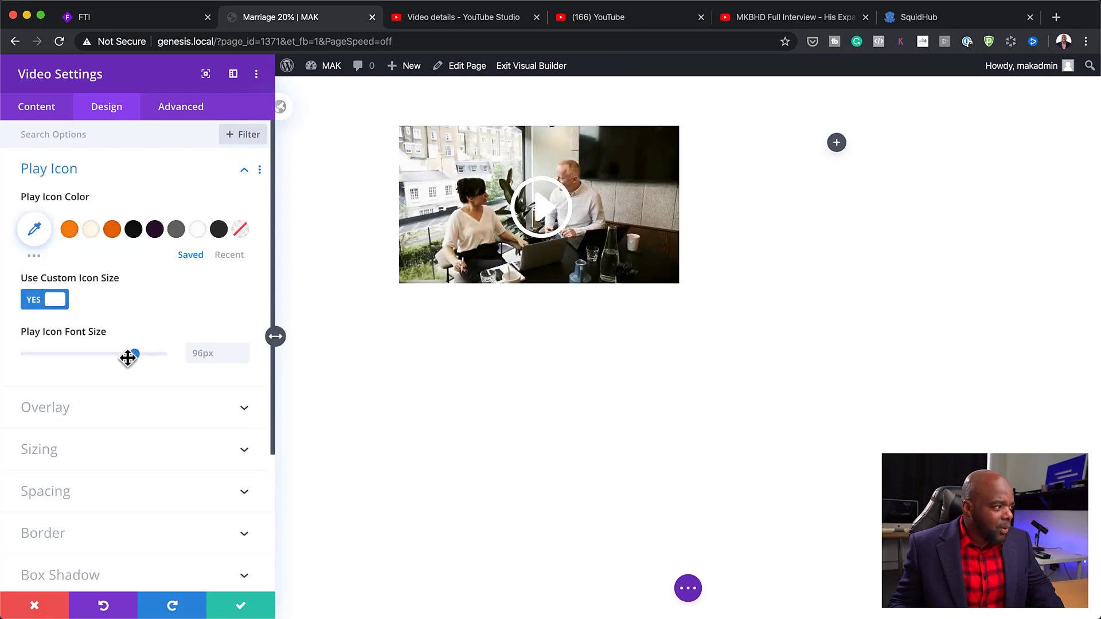
drag(132, 356, 90, 367)
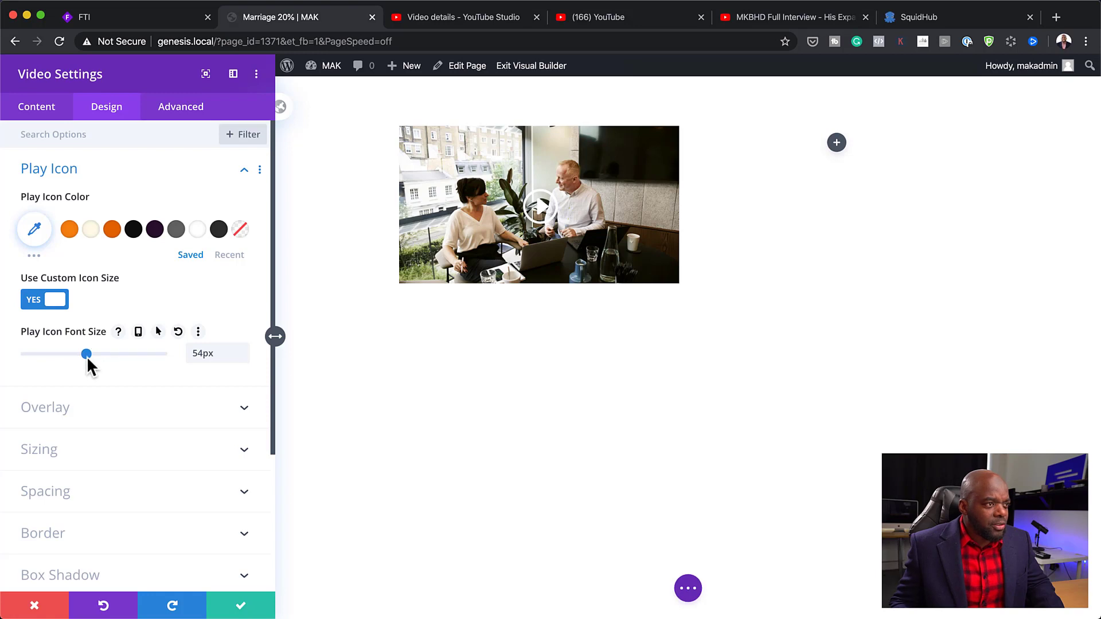
click(69, 232)
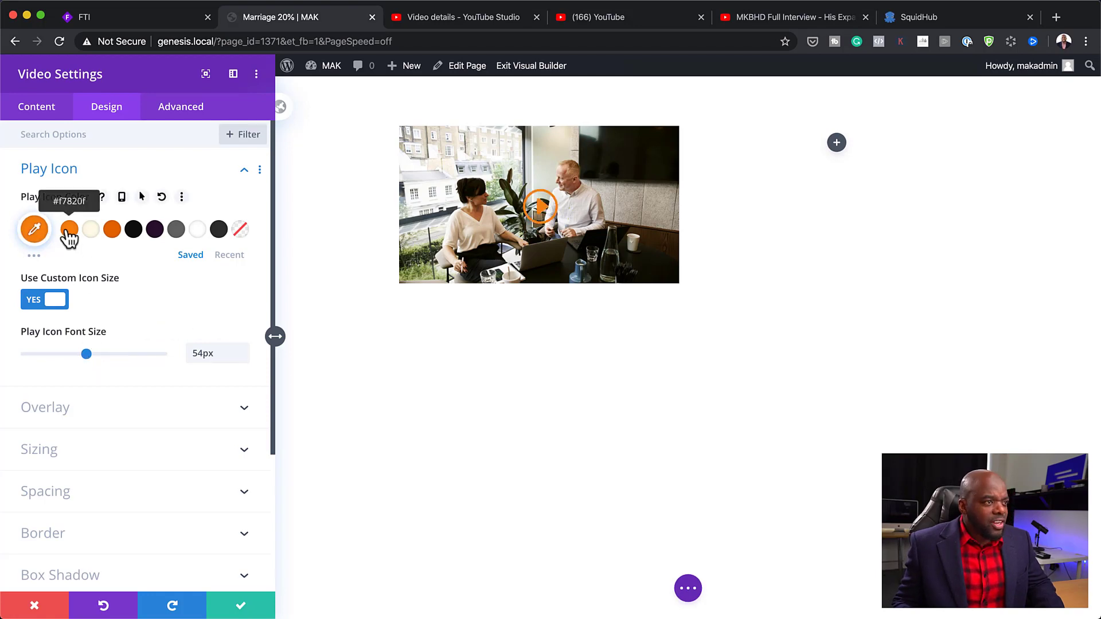
click(214, 237)
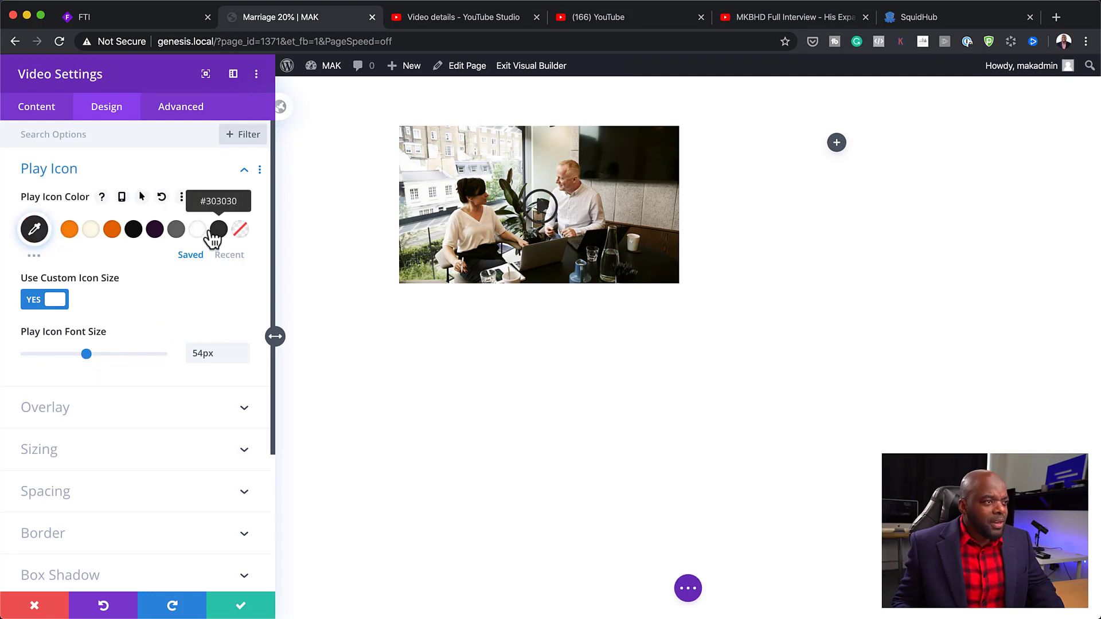
click(200, 234)
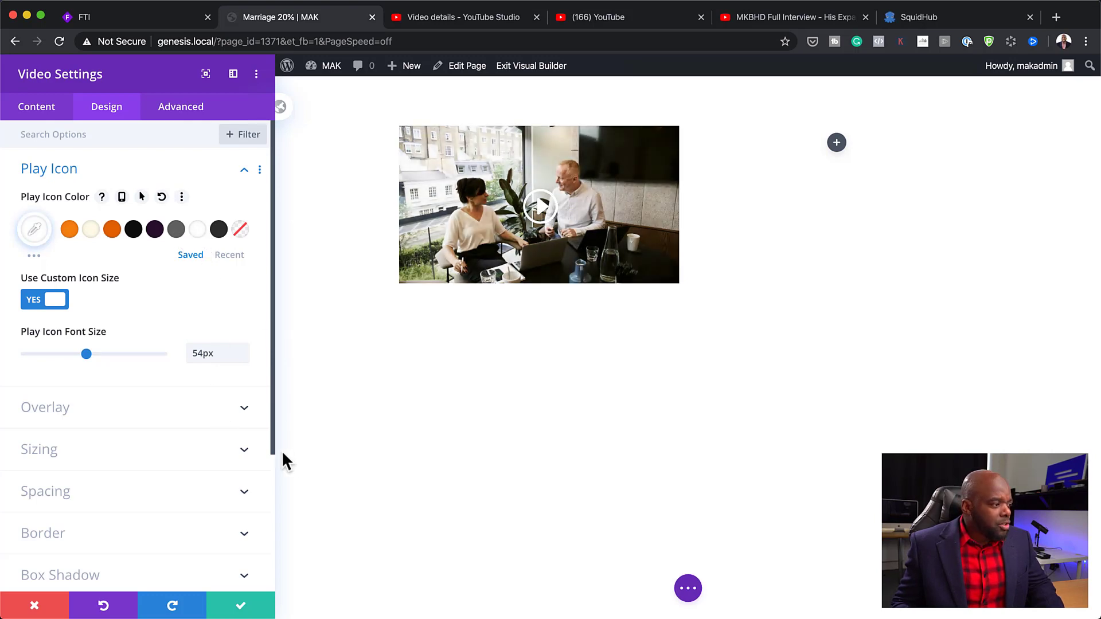
Step: Round all corners of the video module to 4px and save its settings
scroll(149, 492, down, 5)
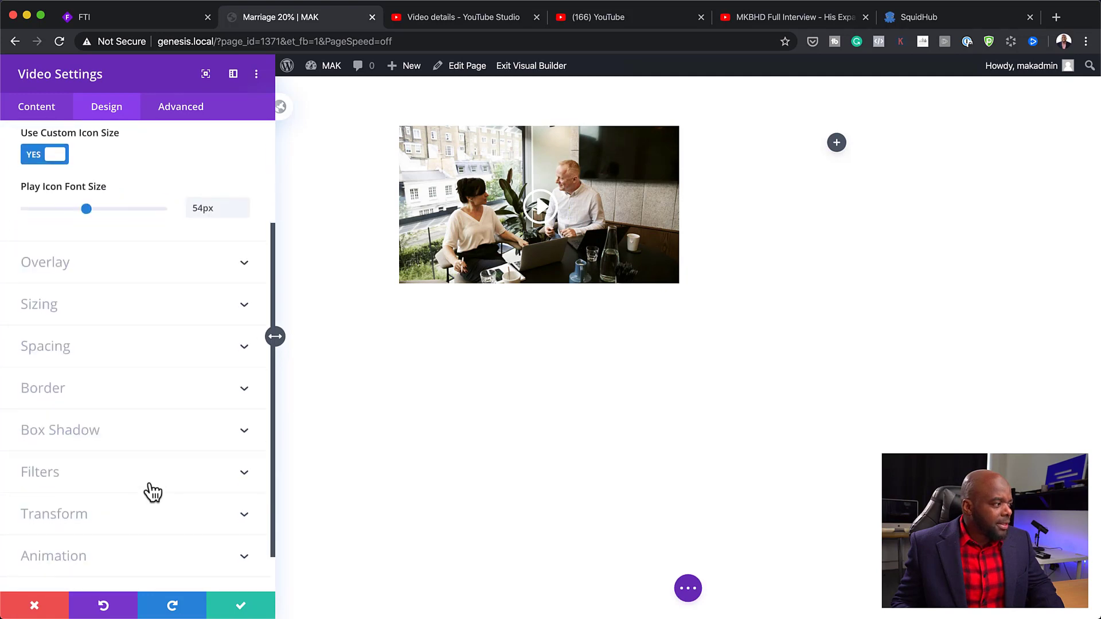
scroll(138, 470, down, 1)
click(51, 341)
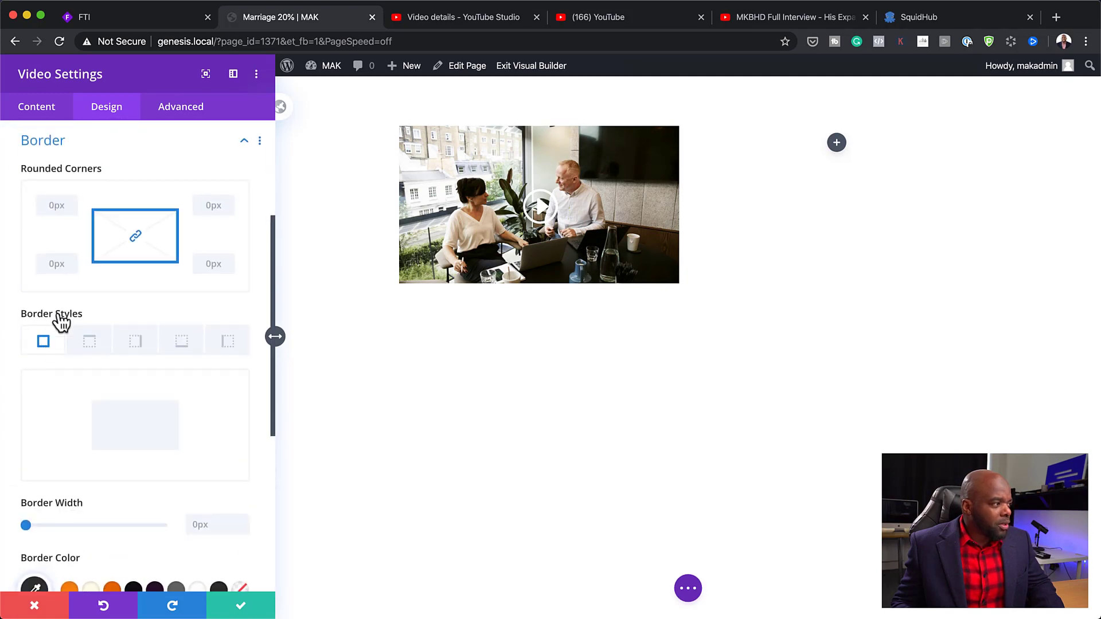
click(53, 205)
text(4)
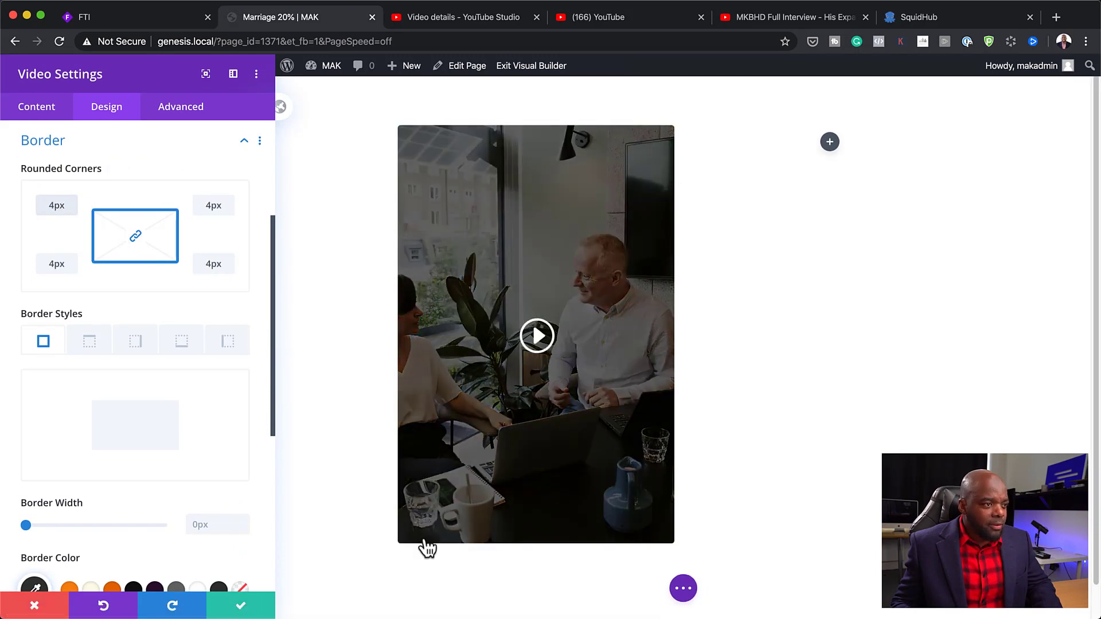
click(244, 609)
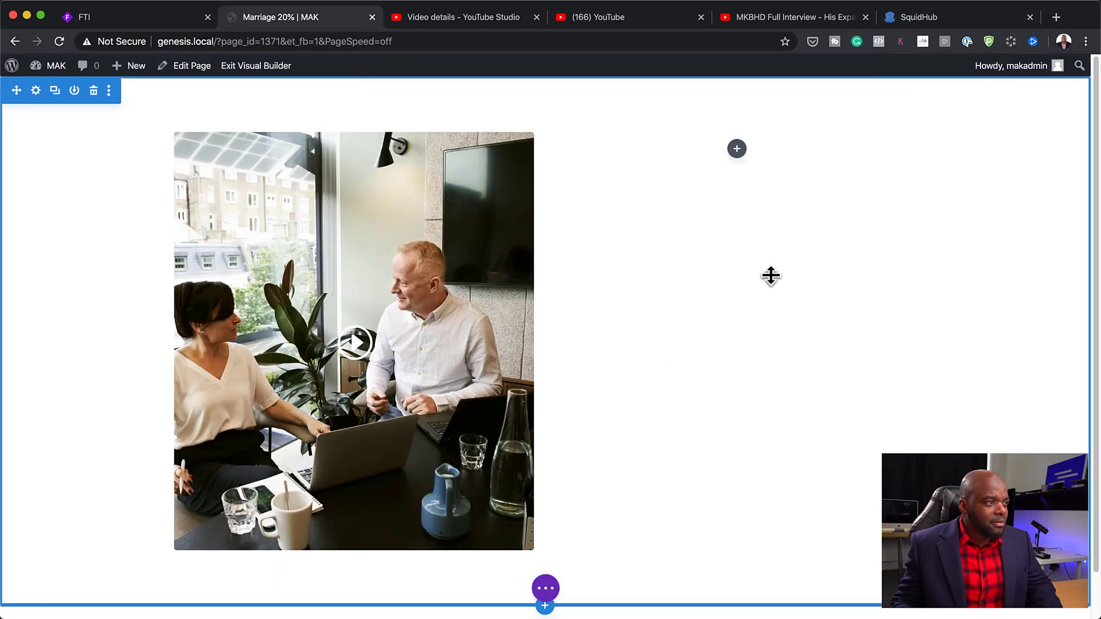
Step: Insert a Text module in the row's second column with the body text "Signup below and get 30mins"
click(738, 152)
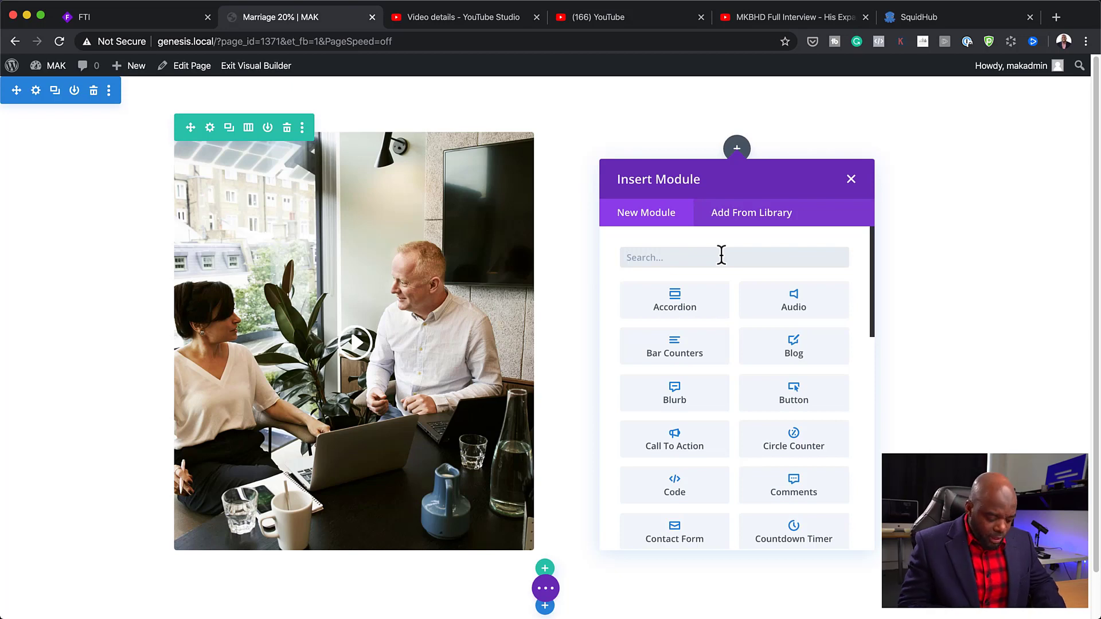
text(text)
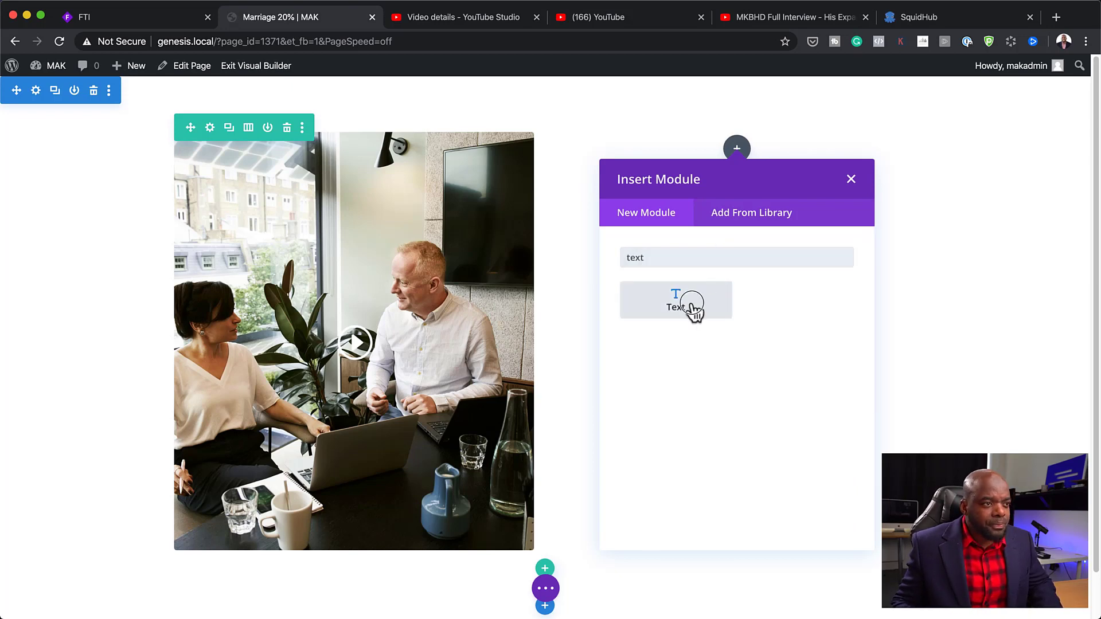
click(693, 306)
drag(202, 402, 6, 307)
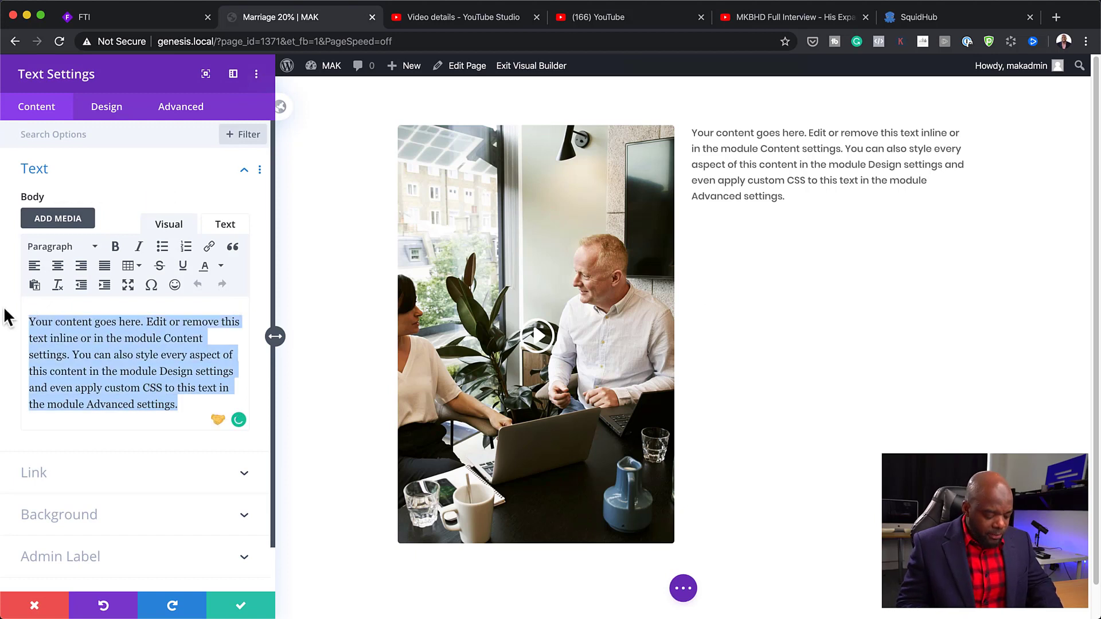
text(Signup below and g)
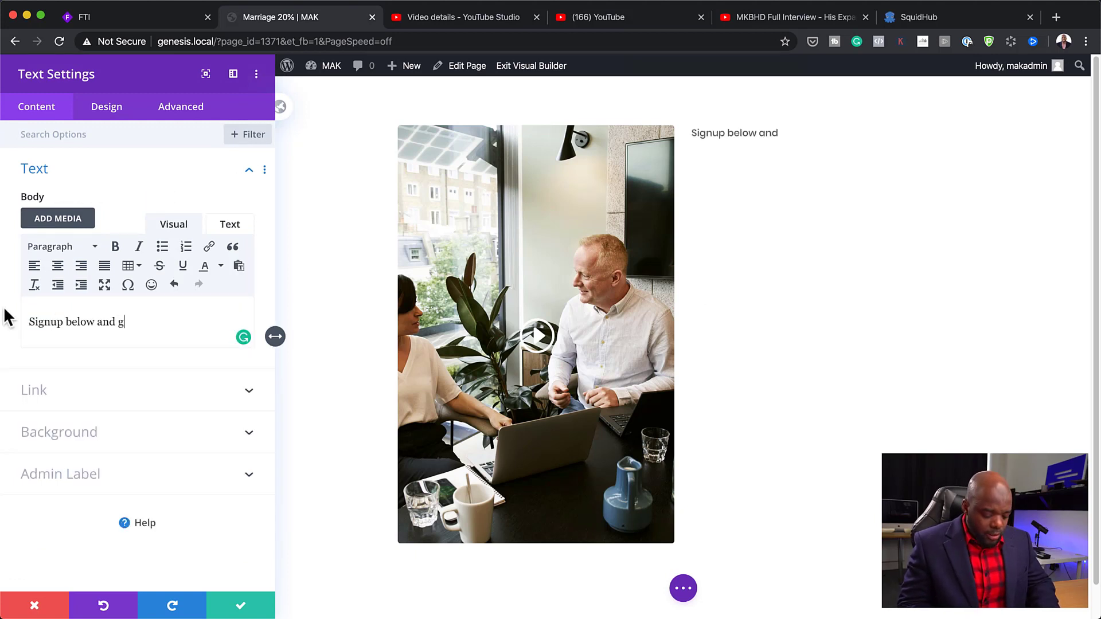
text(et 30mins)
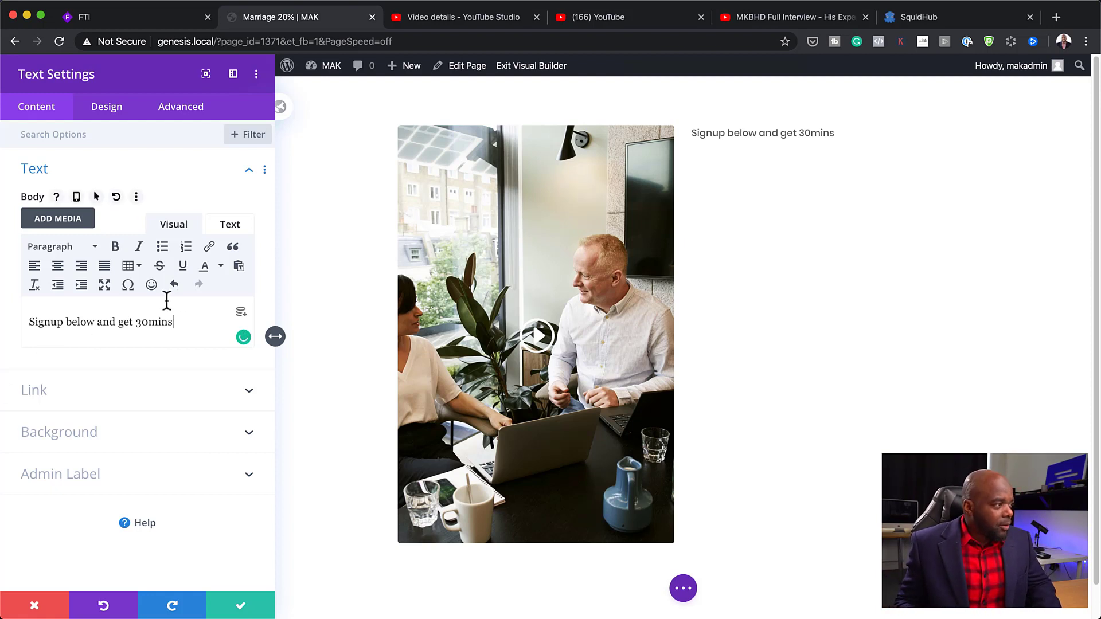
Step: Set the signup text's size to 21px and its font weight to Bold
click(106, 107)
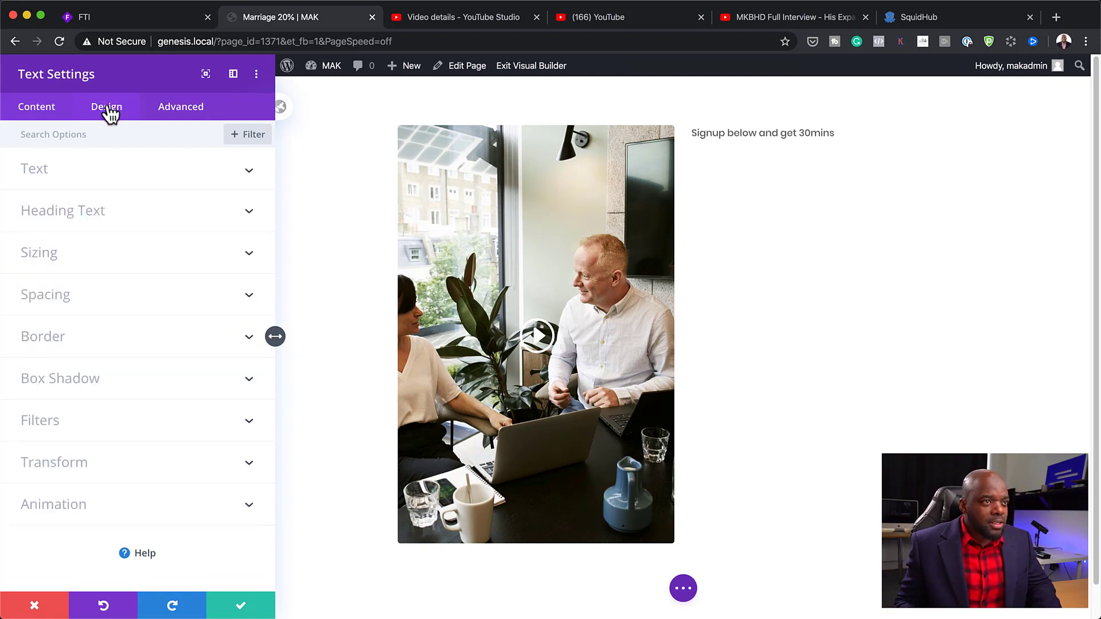
click(58, 179)
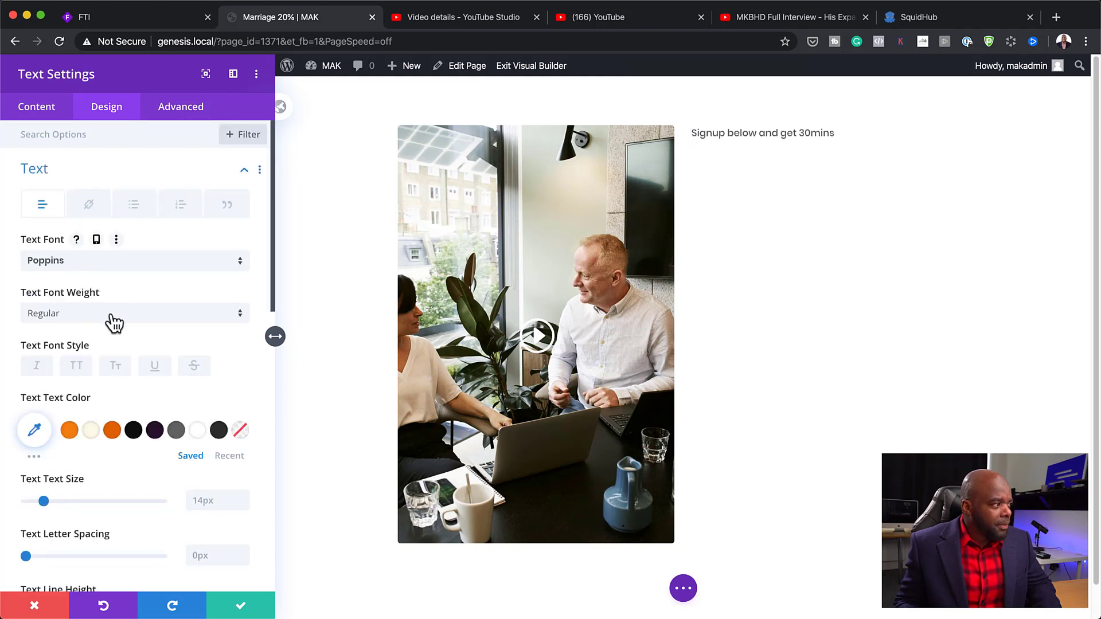
click(243, 495)
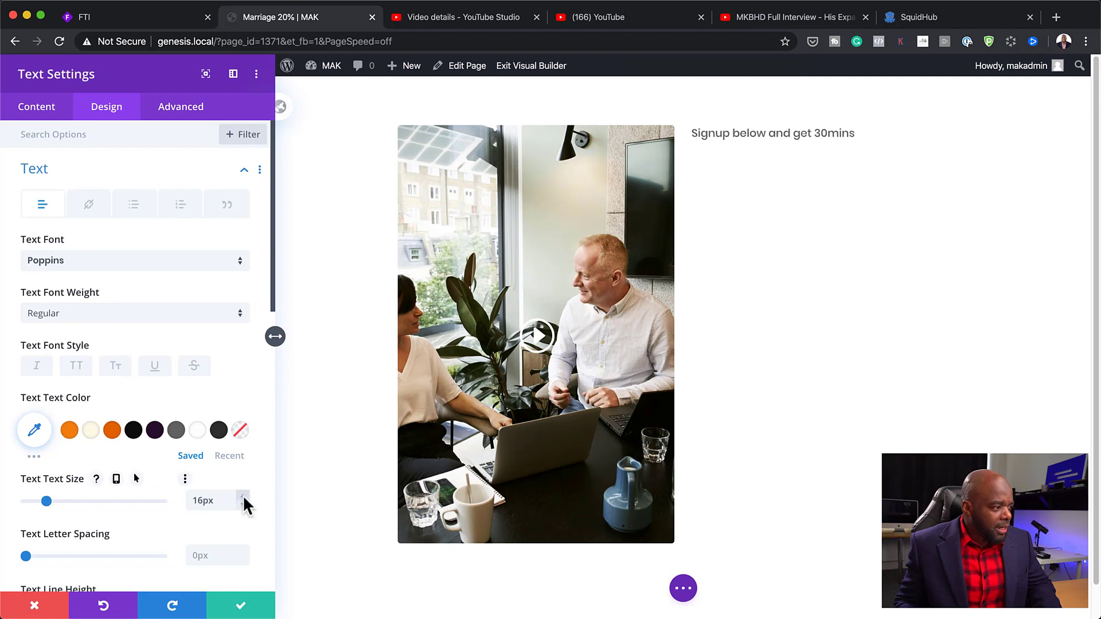
click(56, 314)
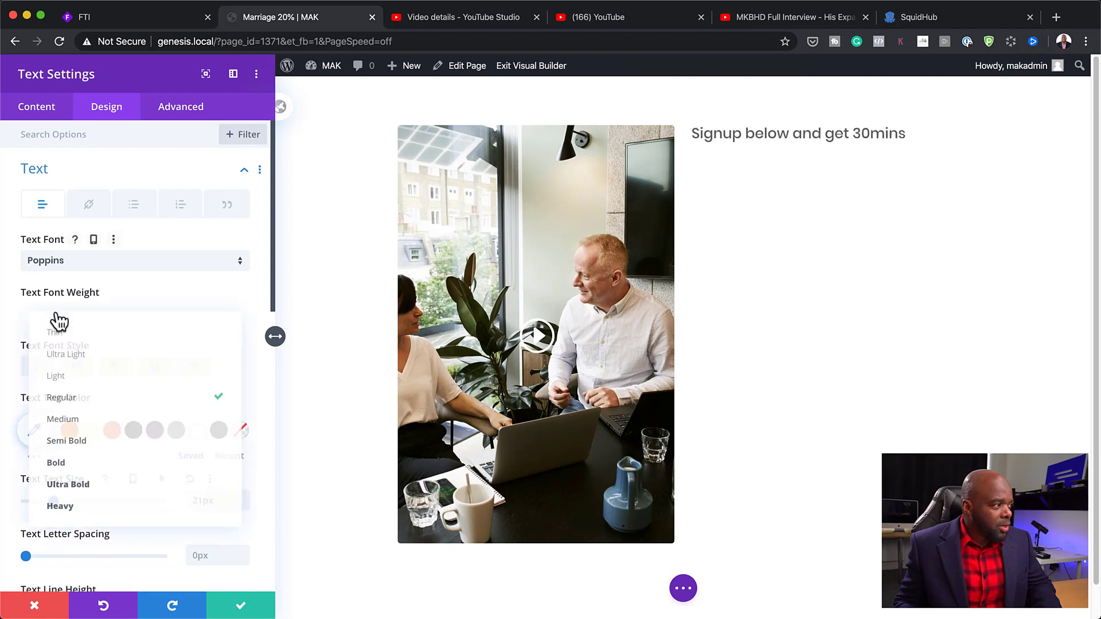
click(89, 465)
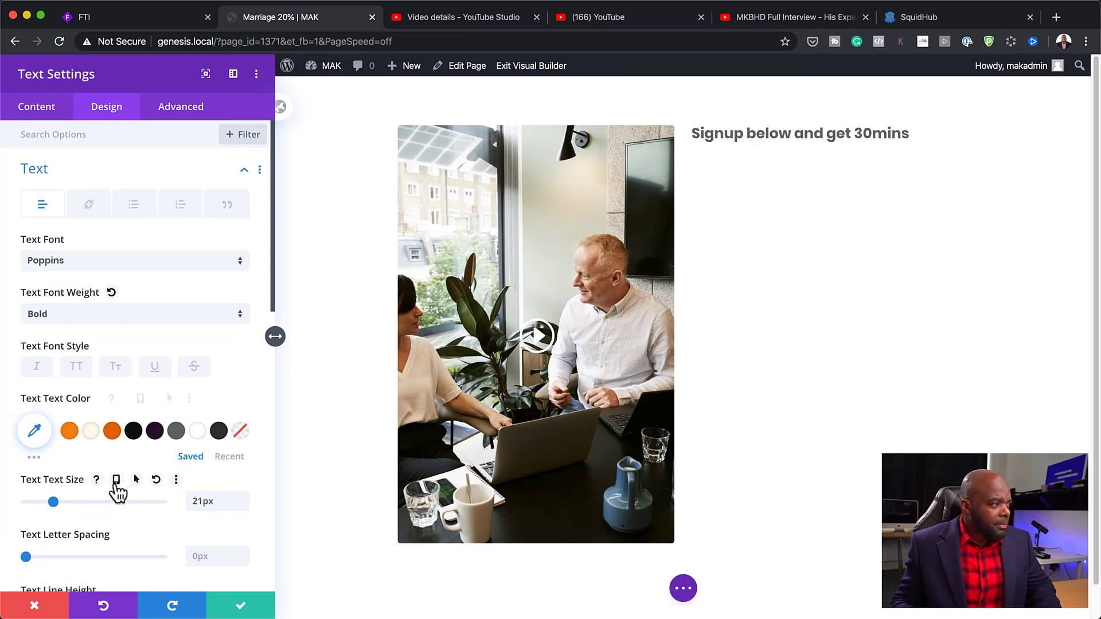
Step: Centre-align the signup text and save the Text module's settings
scroll(128, 487, down, 1)
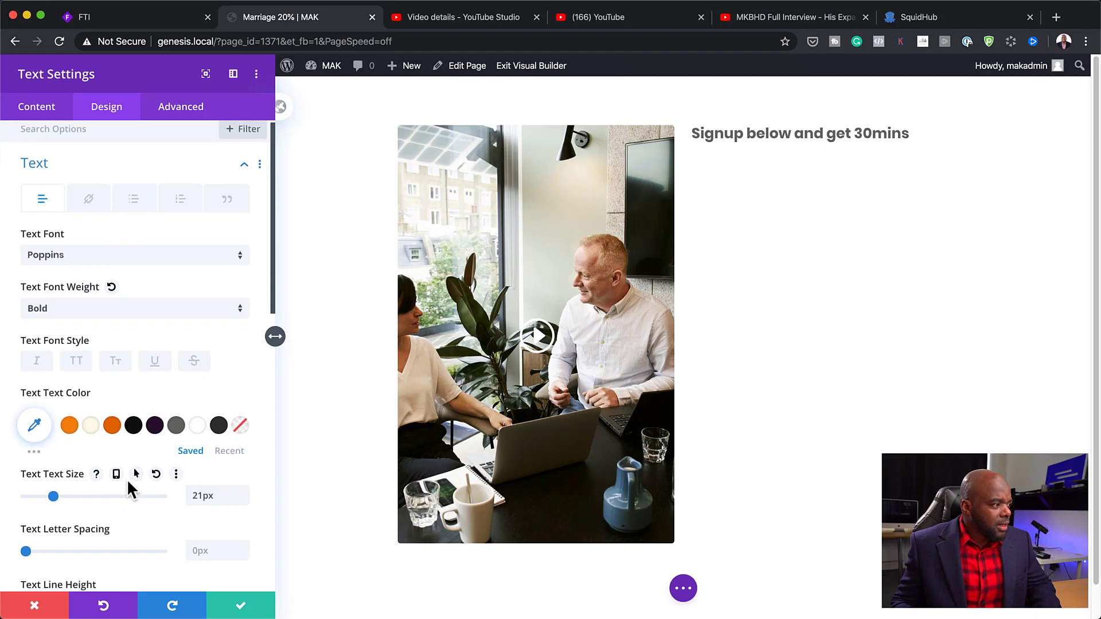
scroll(129, 486, down, 10)
click(109, 408)
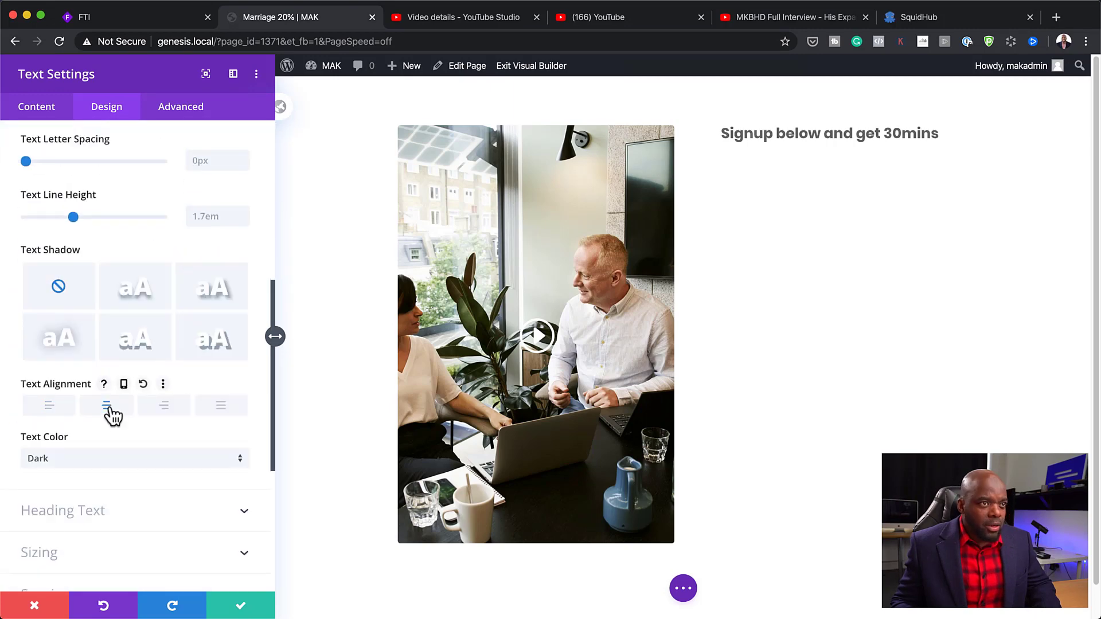
click(237, 607)
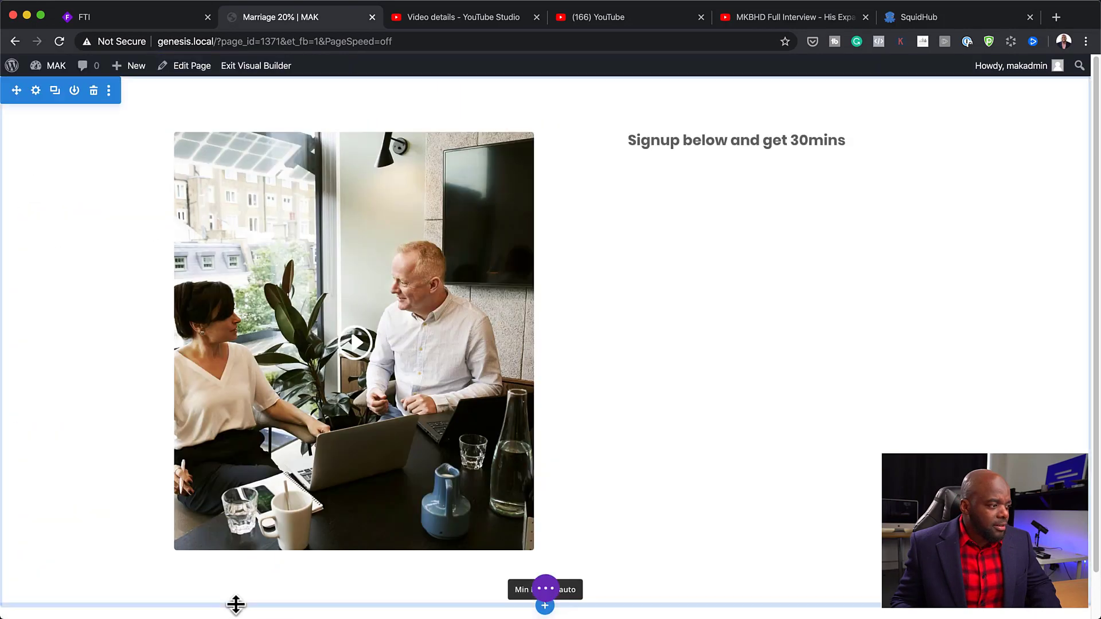
Step: Insert an Email Optin module directly below the signup text in the second column
click(737, 170)
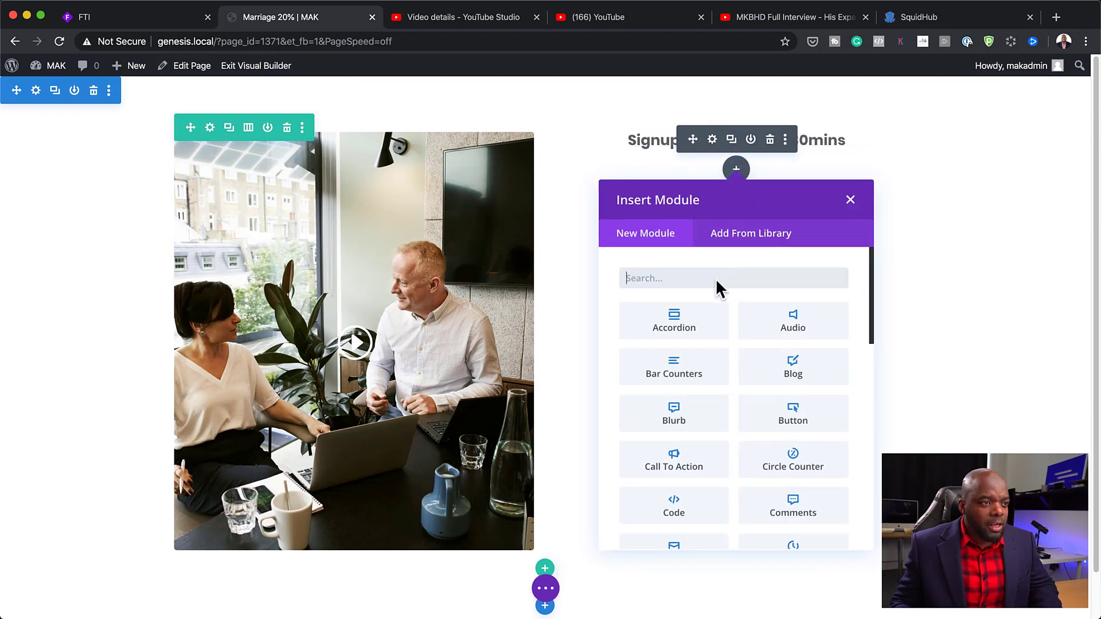
text(opt)
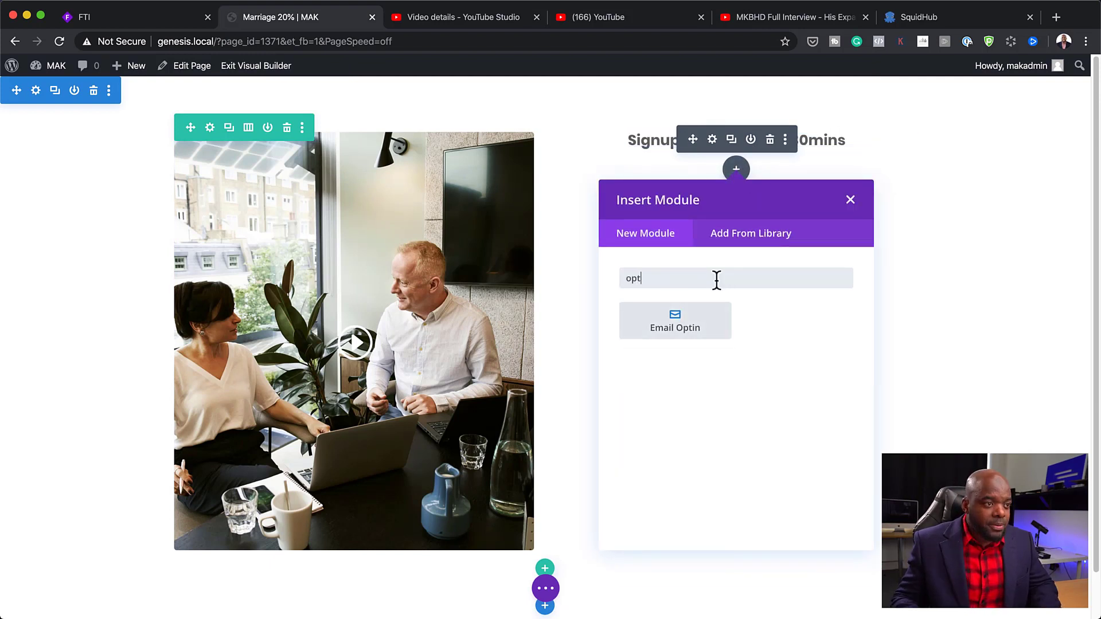
click(718, 328)
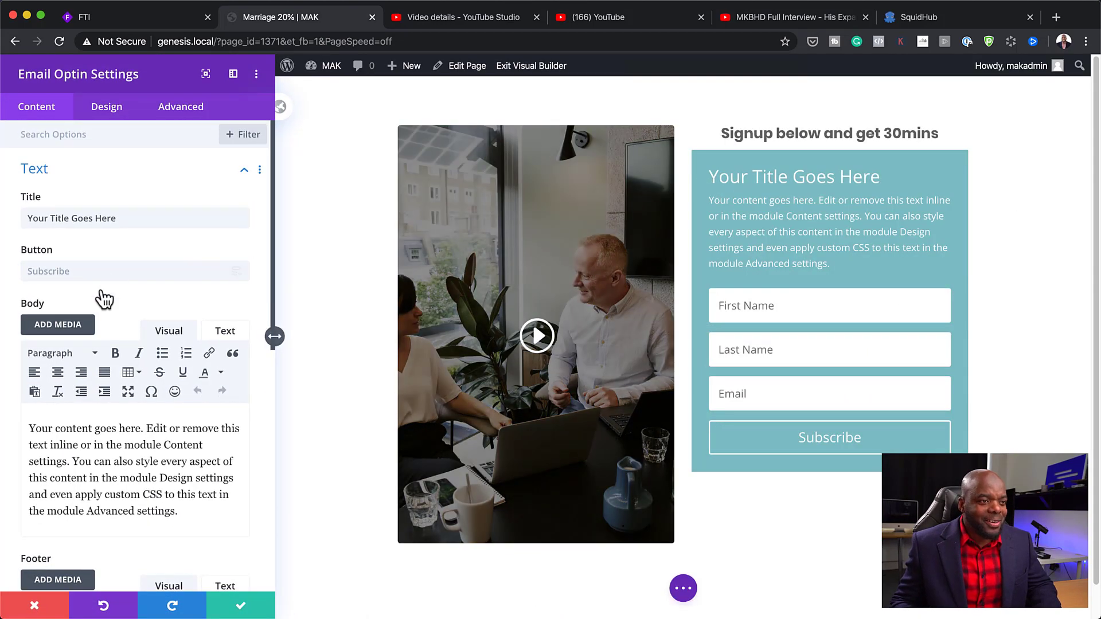
Step: Remove the placeholder body text and title from the Email Optin module
scroll(192, 435, down, 2)
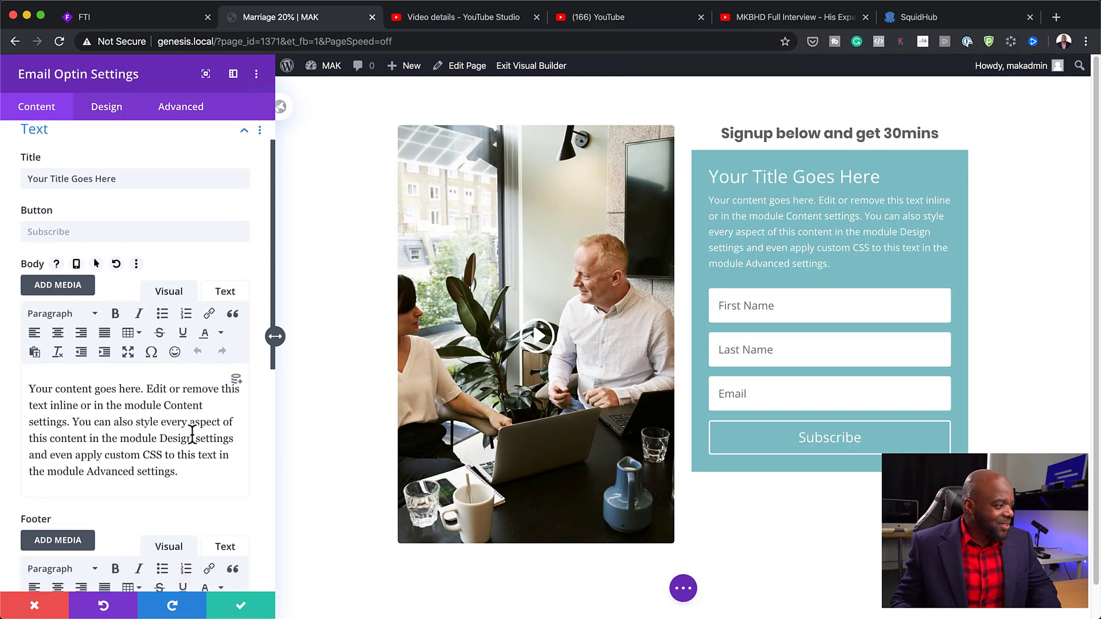
drag(188, 472, 14, 391)
key(BackSpace)
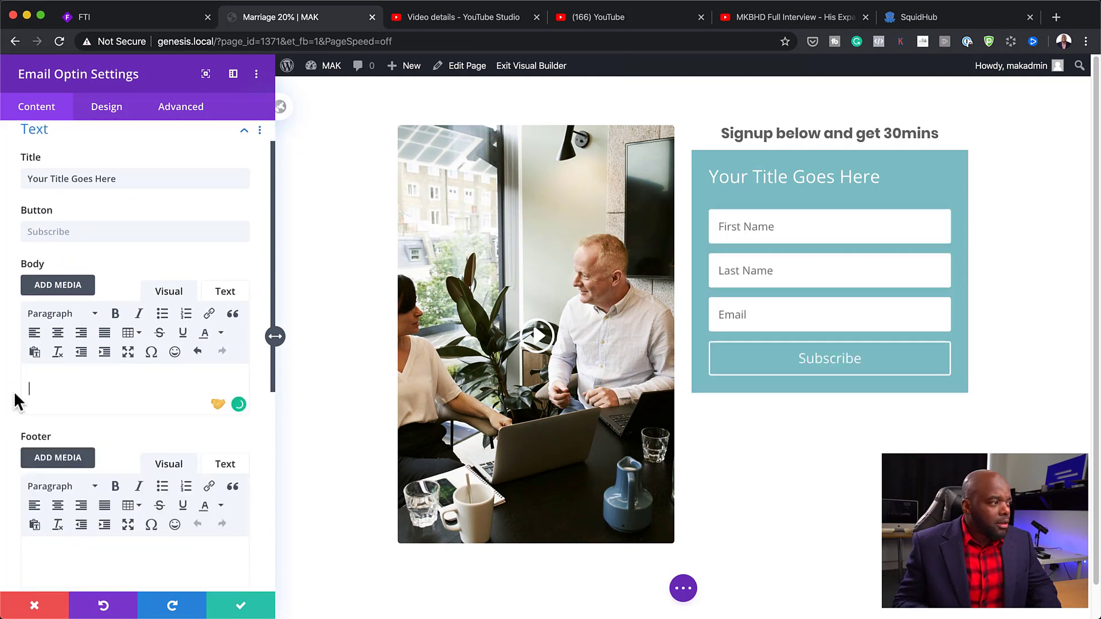
triple_click(124, 179)
key(BackSpace)
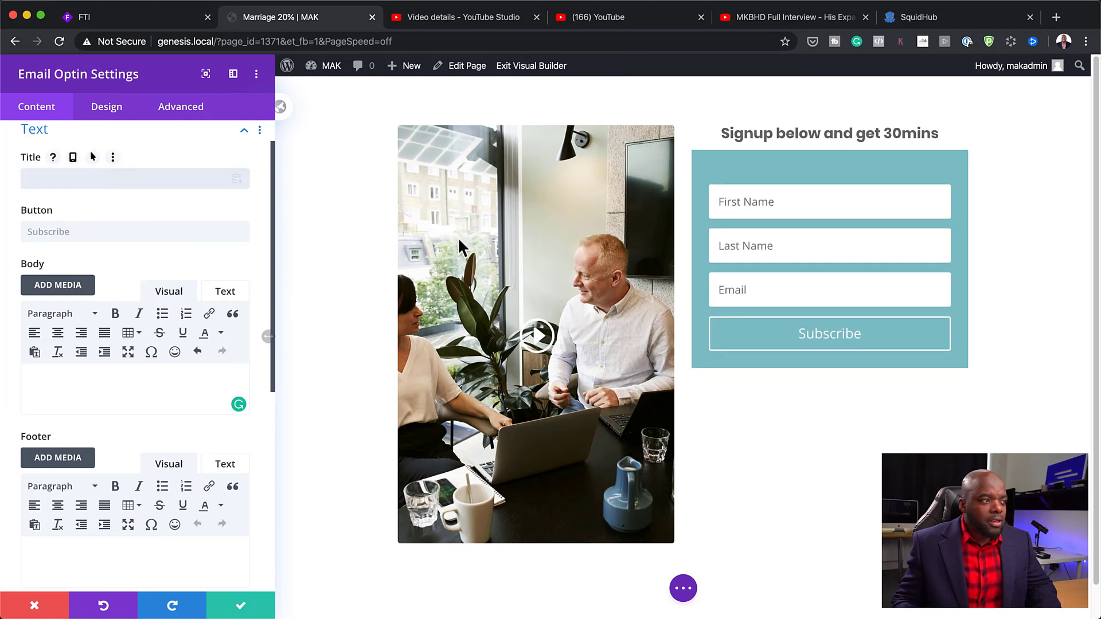
Step: Hide the last name field in the optin form
scroll(119, 418, down, 5)
scroll(118, 431, down, 2)
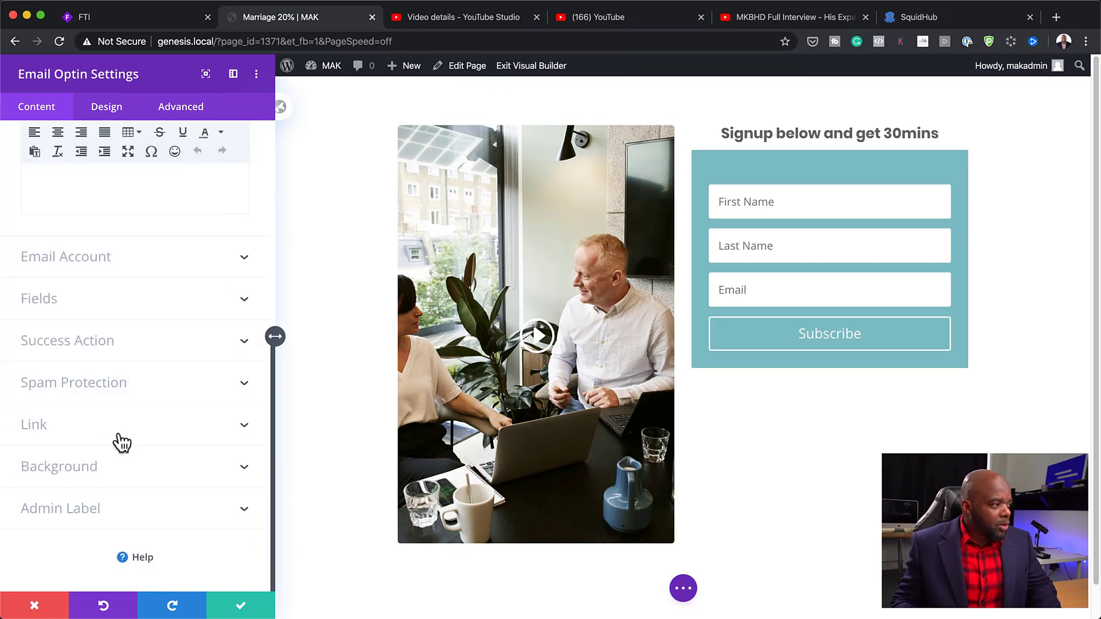
click(91, 308)
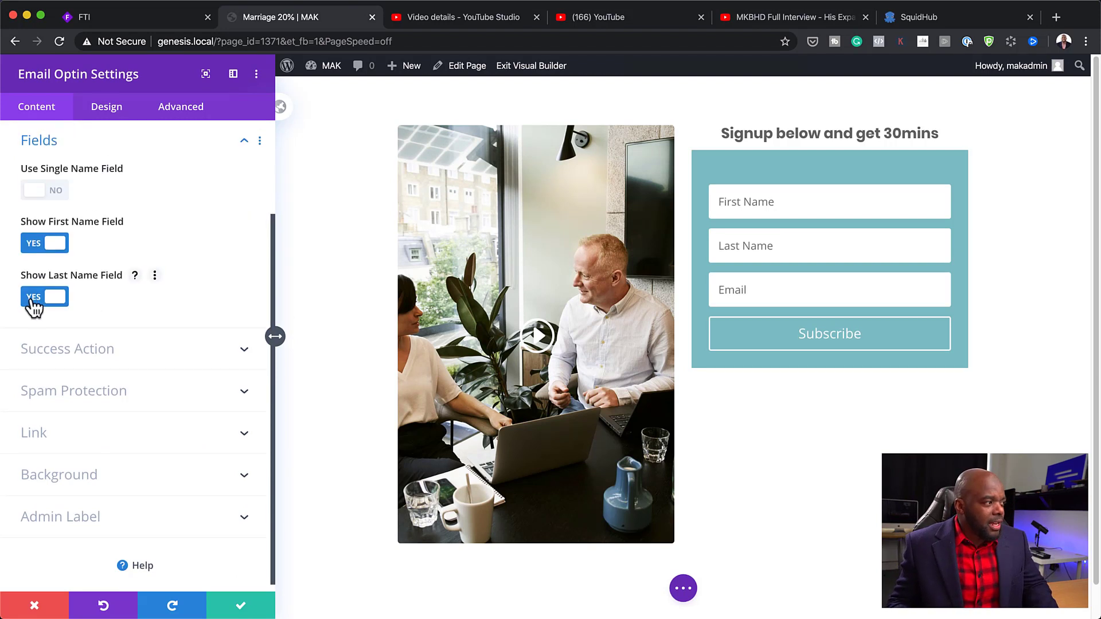
click(31, 296)
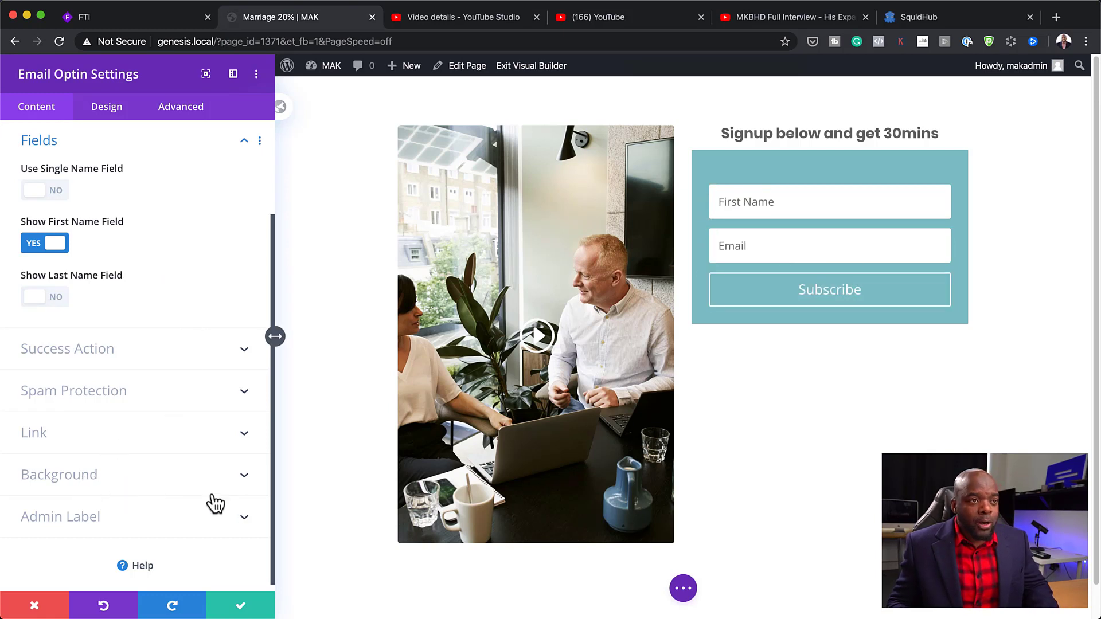
Step: Set the optin fields' text color and focus background color to grey #666666
click(115, 114)
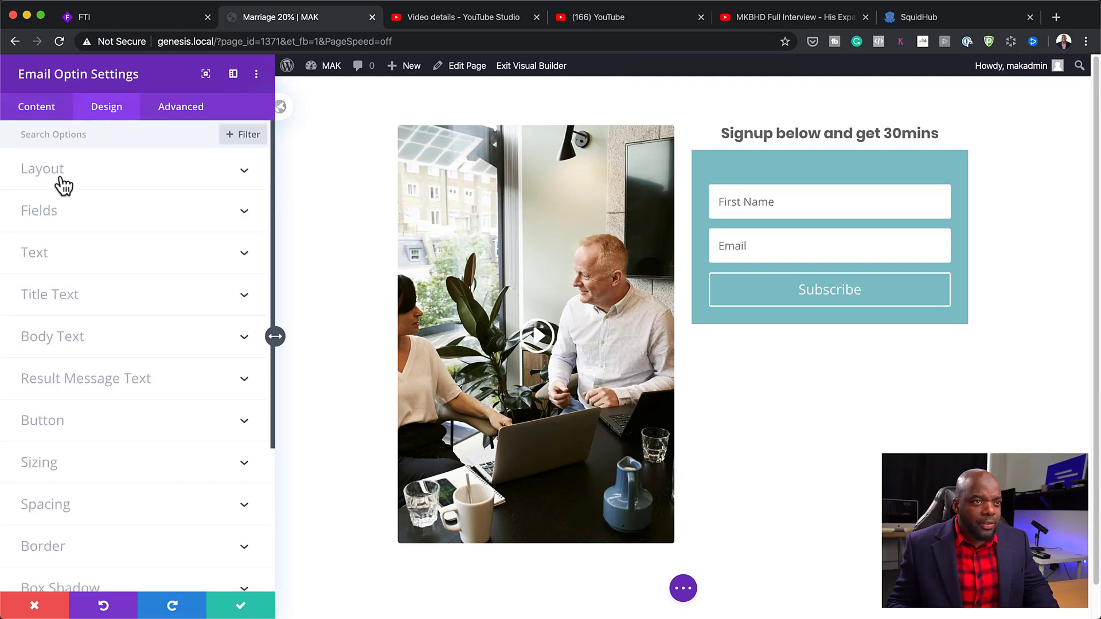
scroll(119, 406, down, 1)
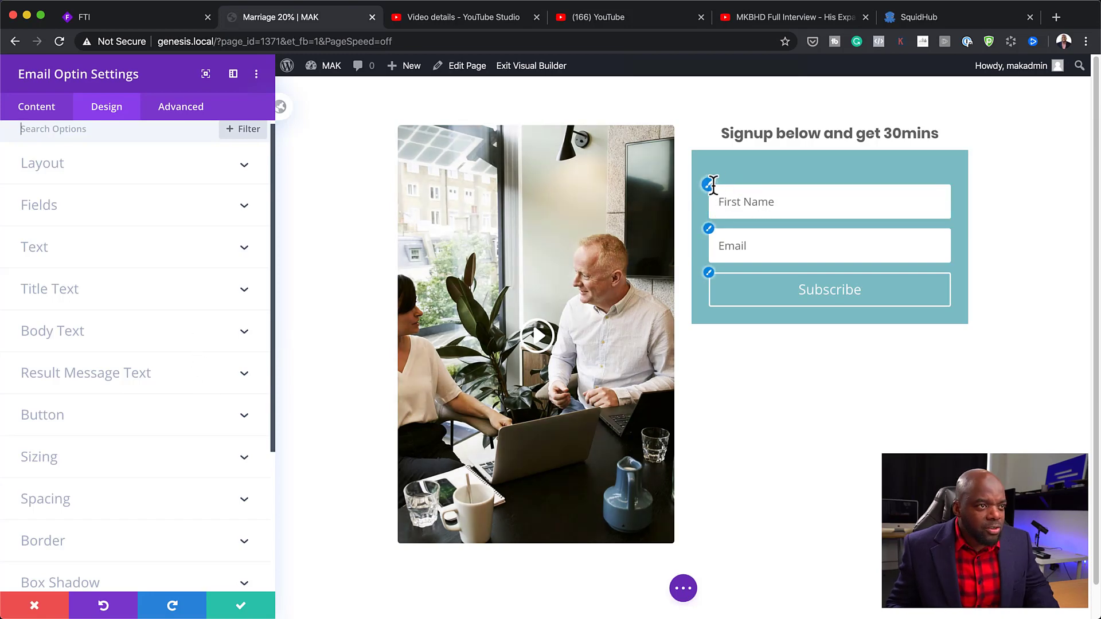
click(709, 188)
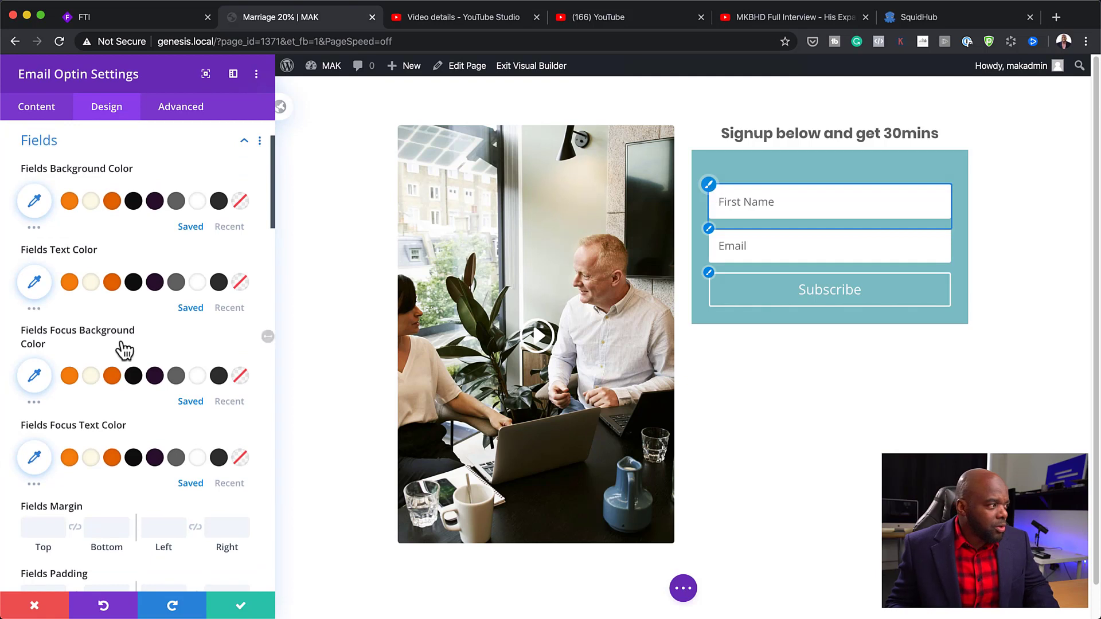
scroll(152, 496, down, 1)
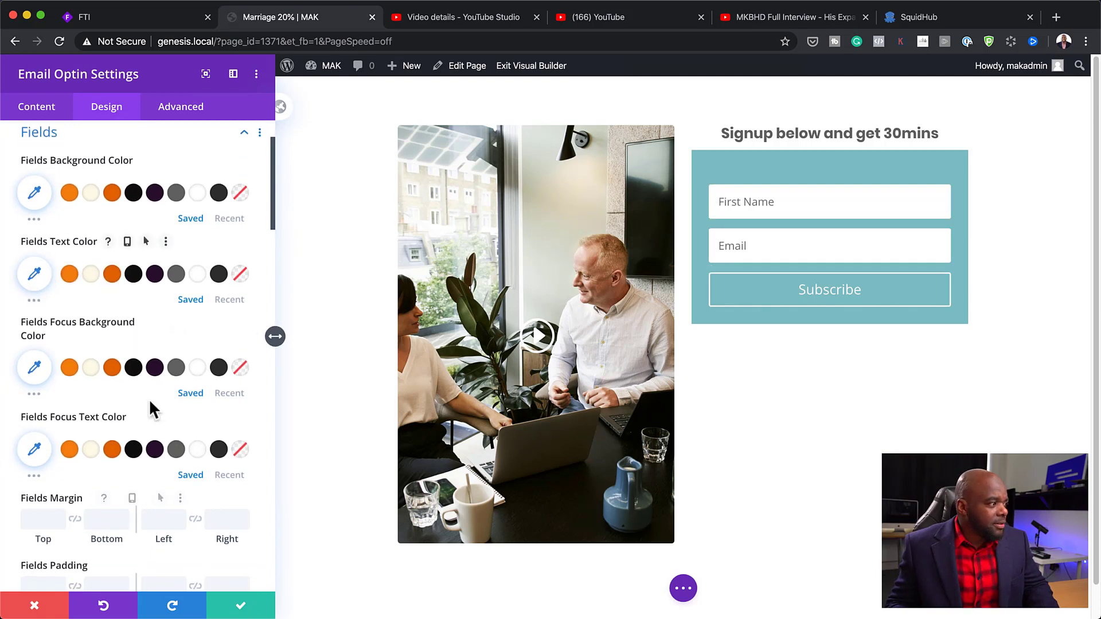
scroll(153, 411, down, 1)
click(182, 243)
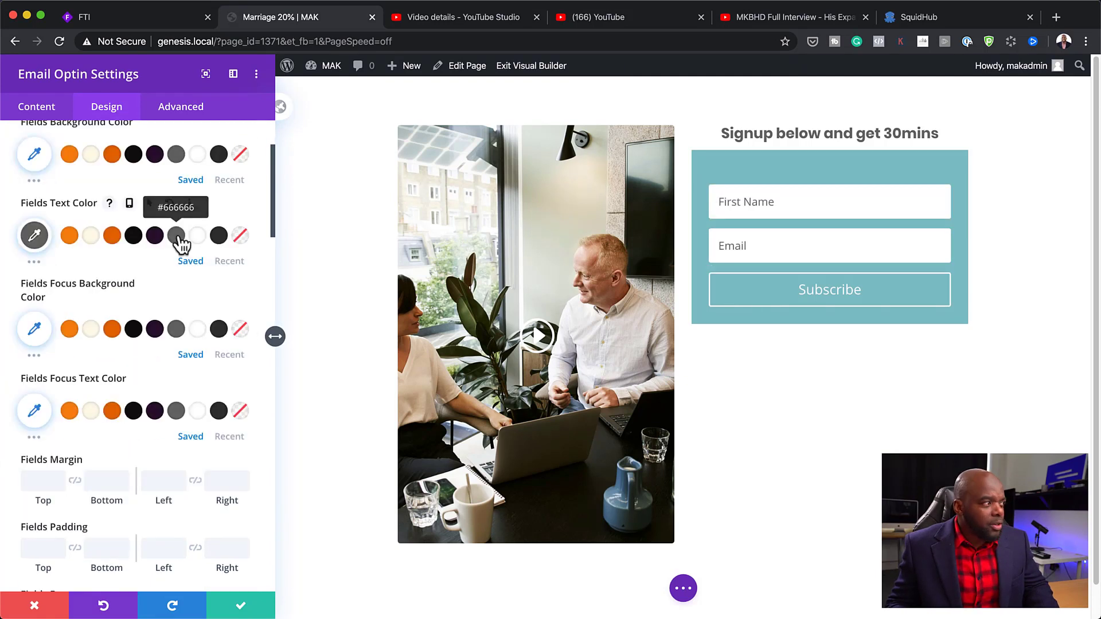
click(176, 330)
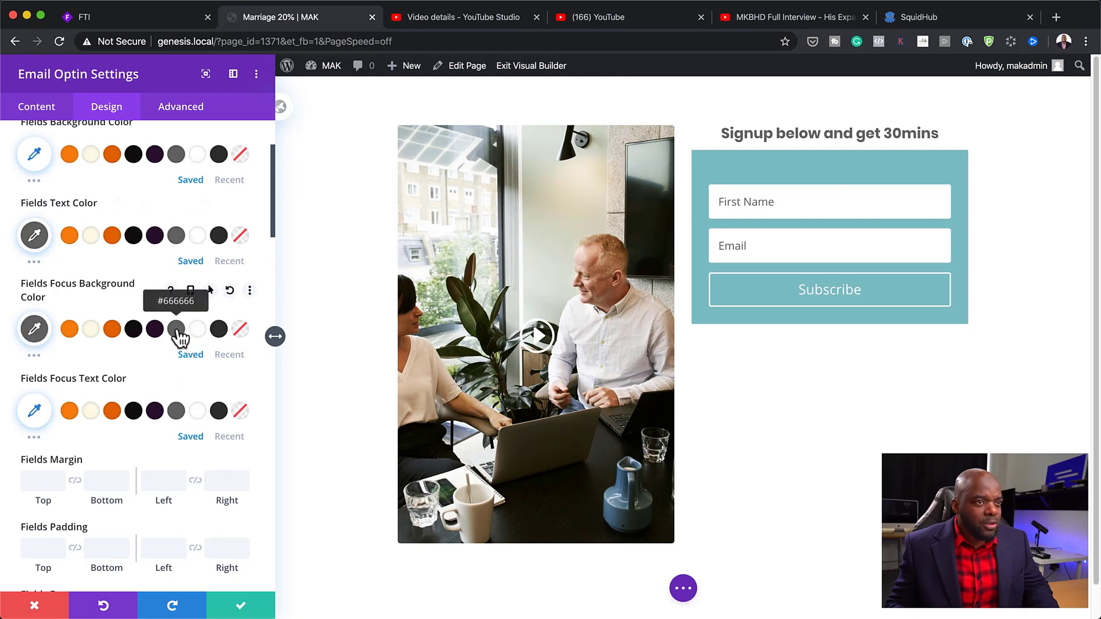
Step: Give the optin fields a 2px solid border in a light grey colour
scroll(147, 393, down, 10)
scroll(148, 392, down, 6)
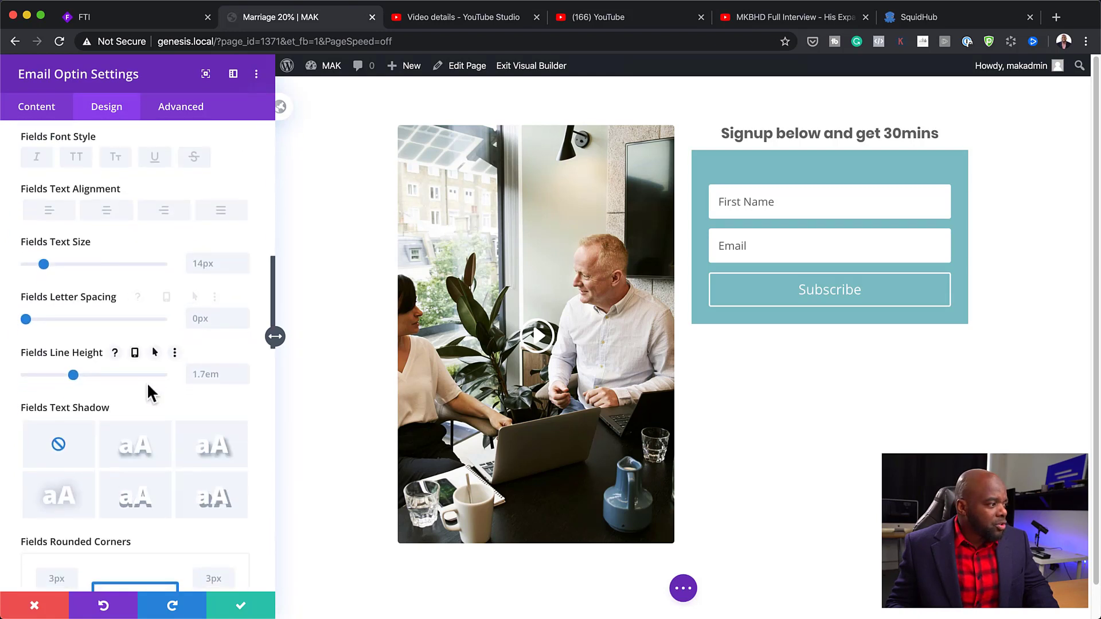
scroll(148, 392, down, 5)
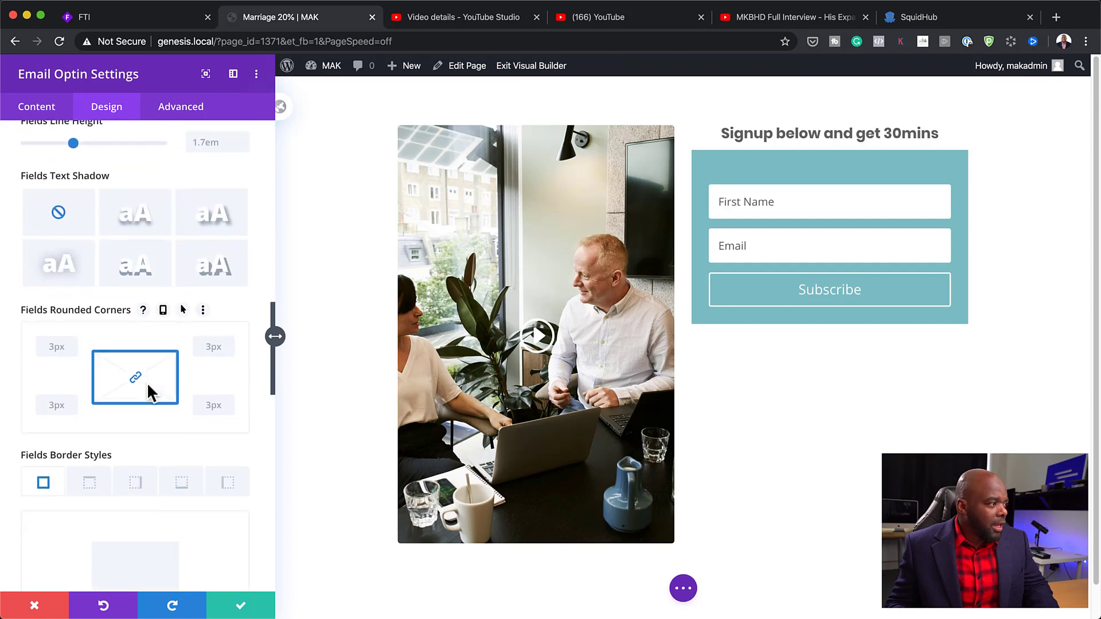
scroll(147, 394, down, 2)
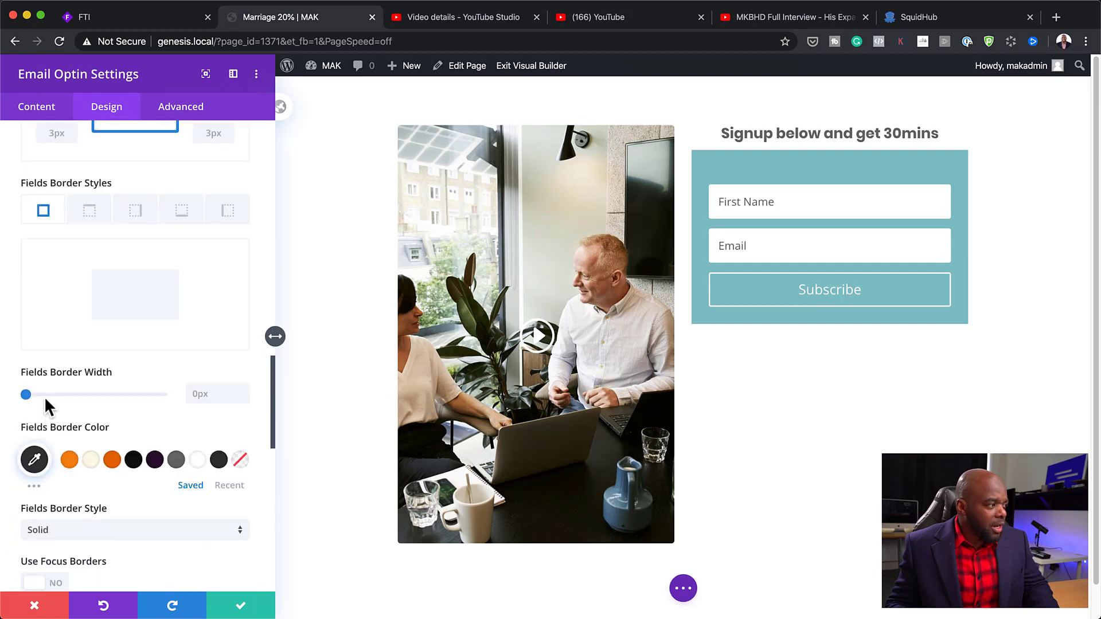
drag(27, 394, 32, 394)
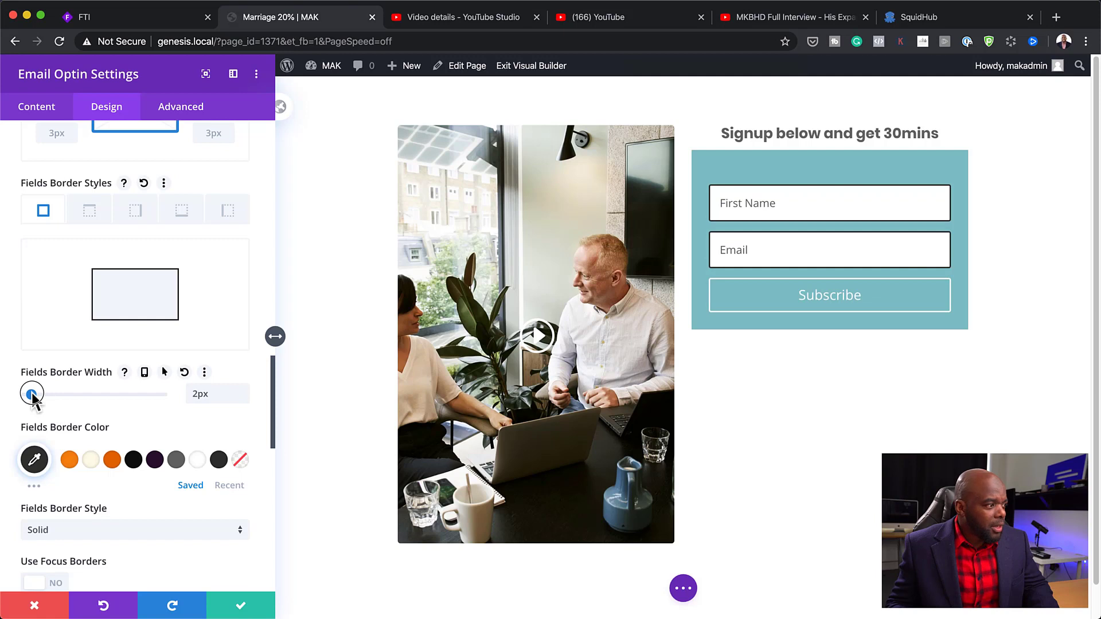
click(177, 464)
click(35, 460)
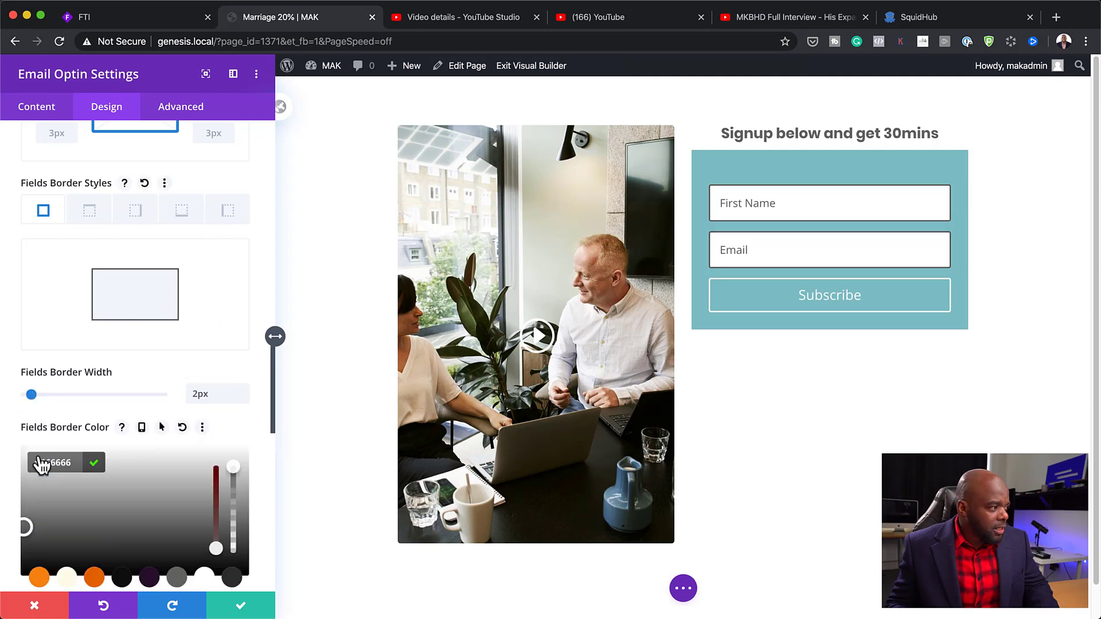
drag(24, 524, 16, 487)
click(17, 491)
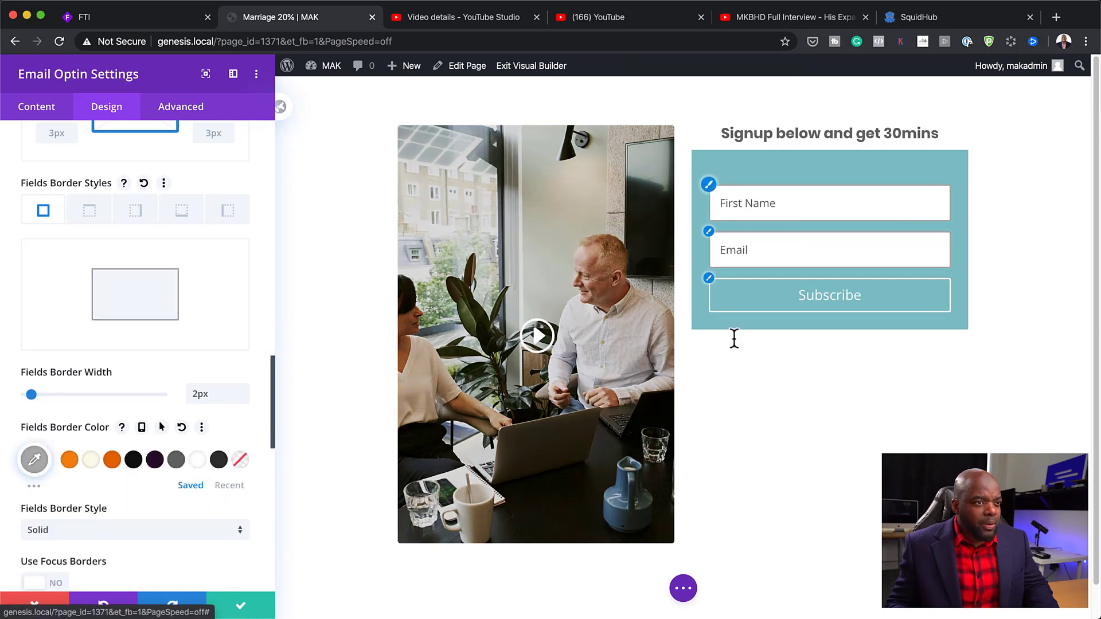
Step: Enable custom styles for the Subscribe button with white #ffffff text and a dark orange background
click(711, 279)
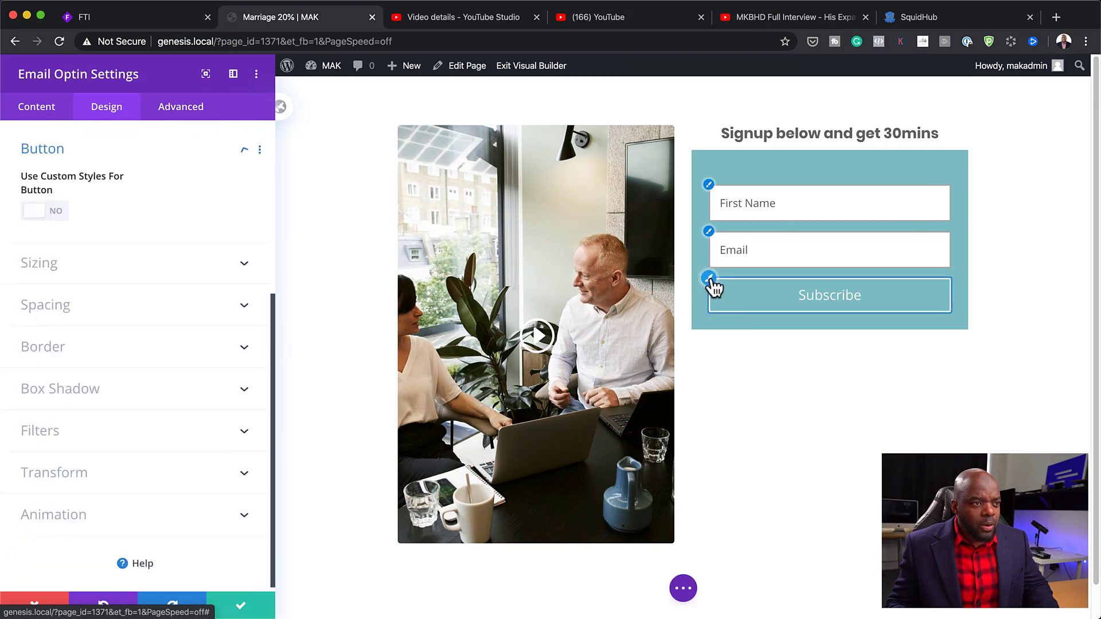
click(50, 213)
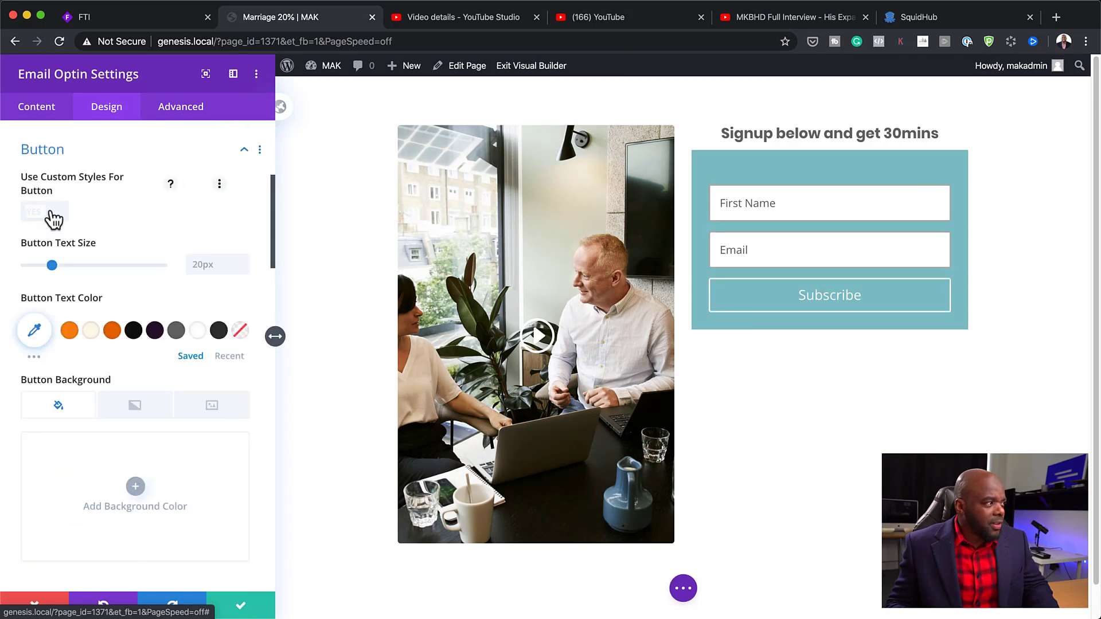
click(114, 333)
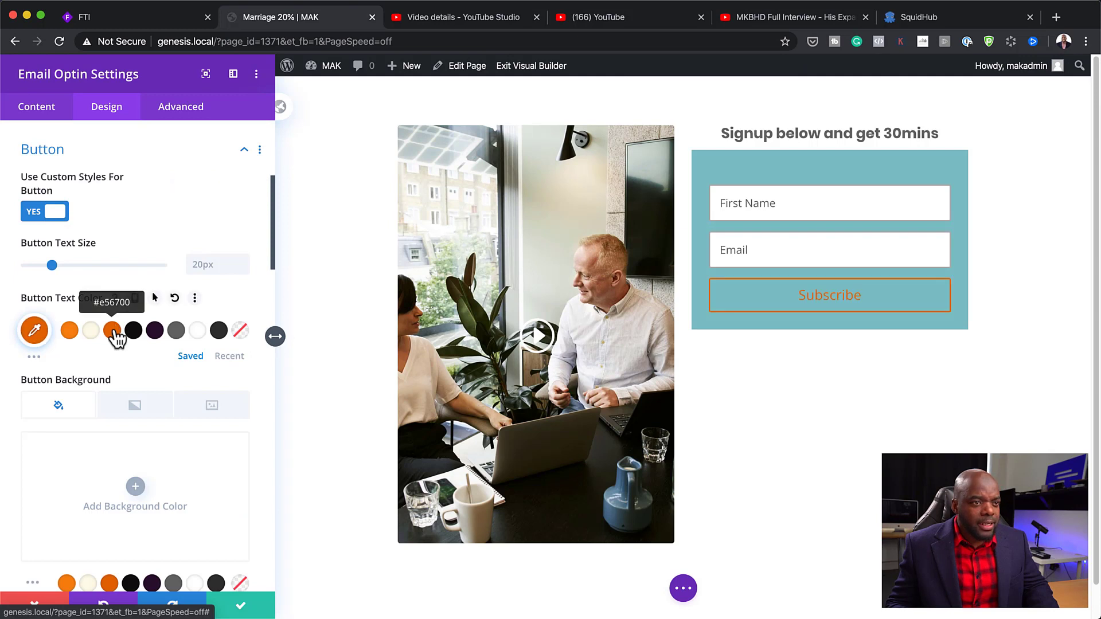
click(198, 336)
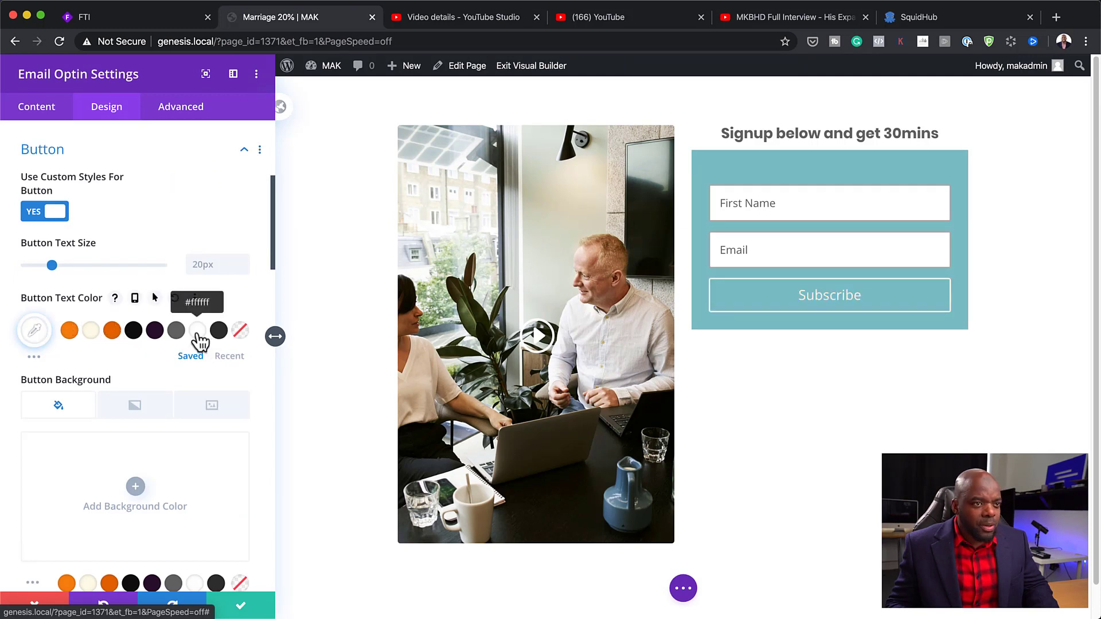
scroll(200, 428, down, 4)
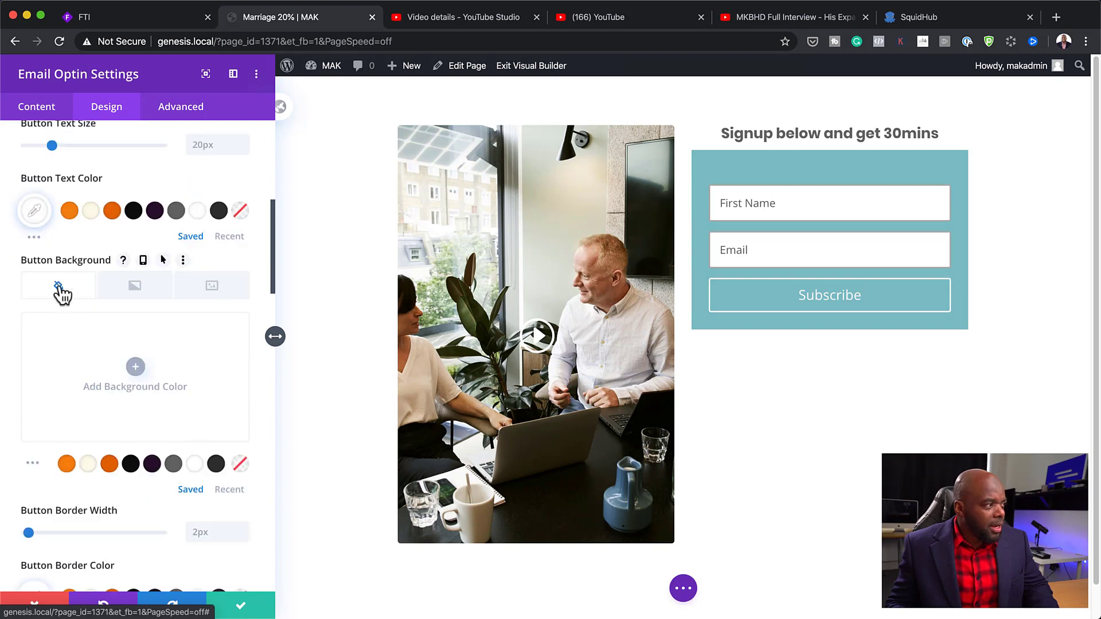
click(109, 465)
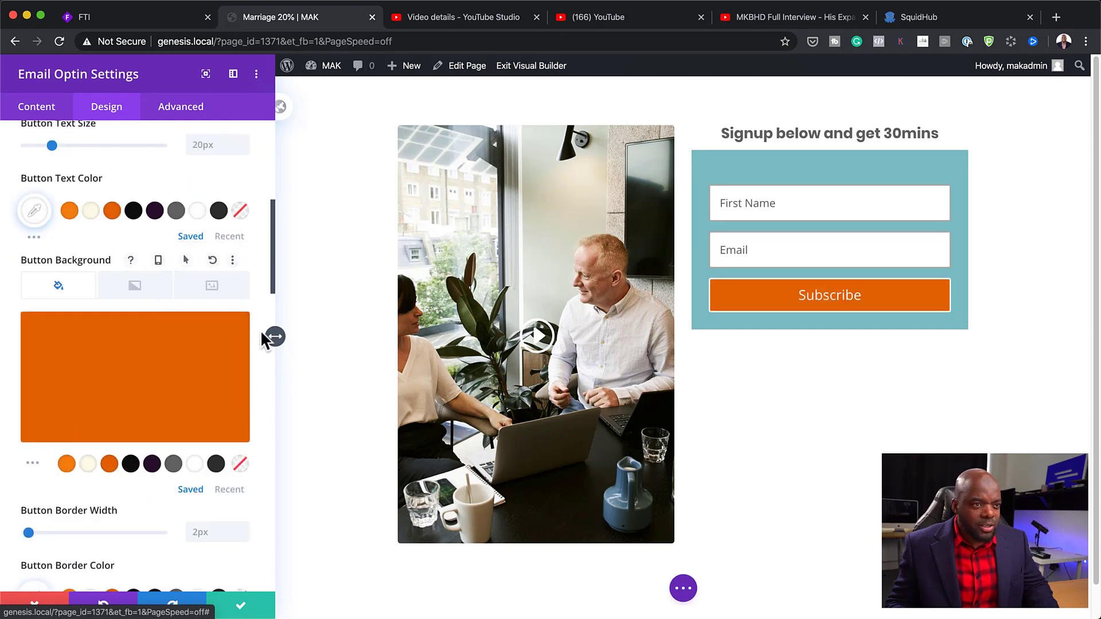
Step: Set the Subscribe button's border color to the same dark orange as its background
scroll(229, 507, down, 3)
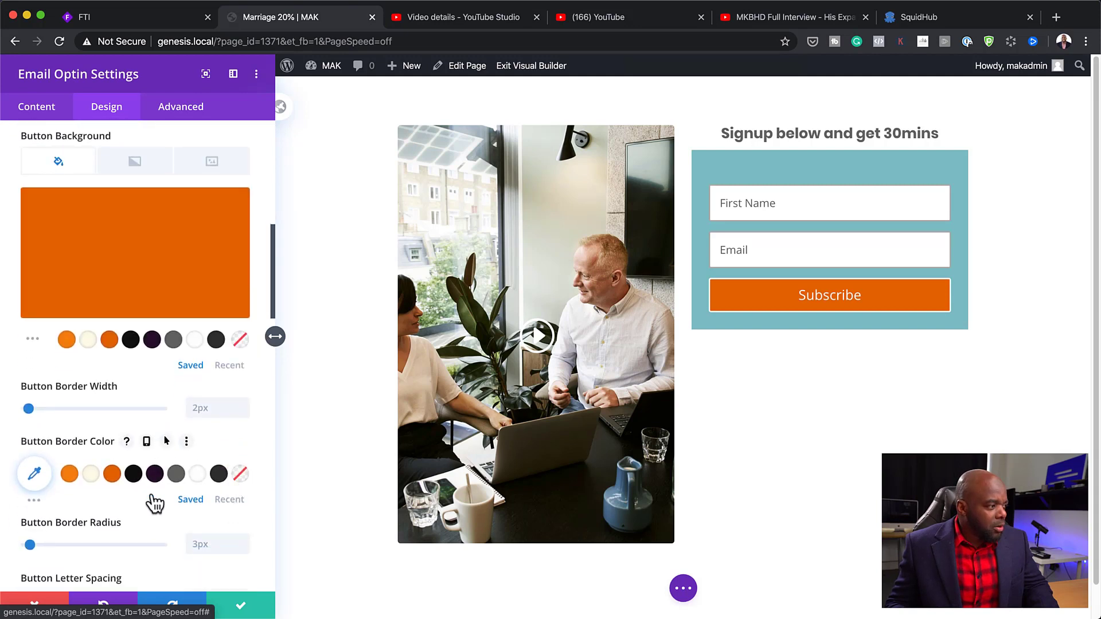
click(112, 476)
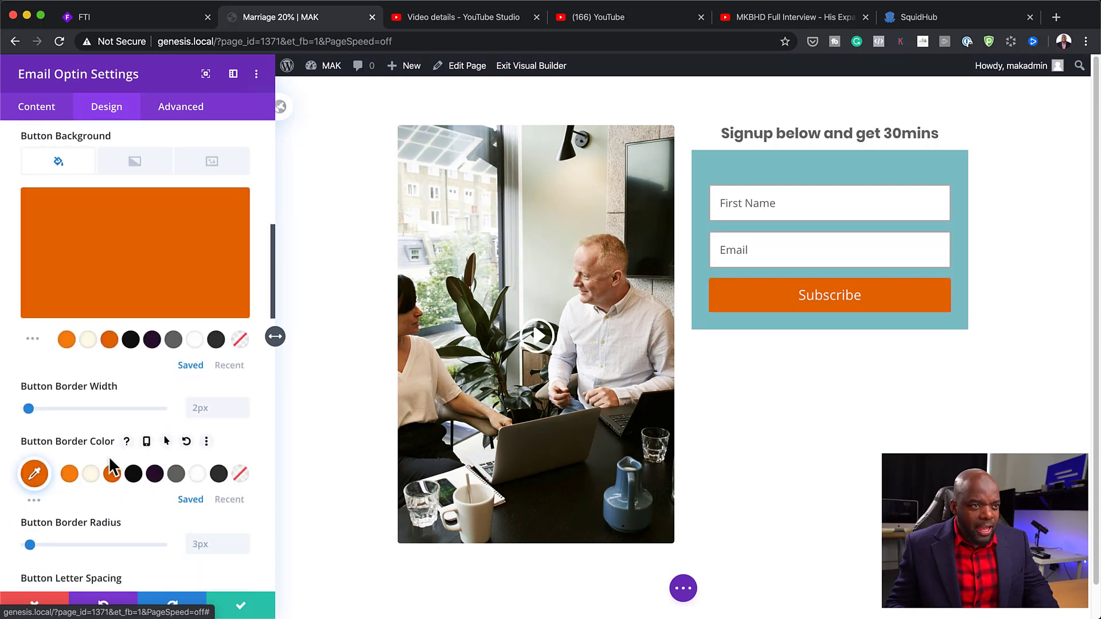
Step: Set the optin form's background to white #ffffff, turn off its use of a background color, and save the module
scroll(191, 419, up, 1)
scroll(192, 418, up, 10)
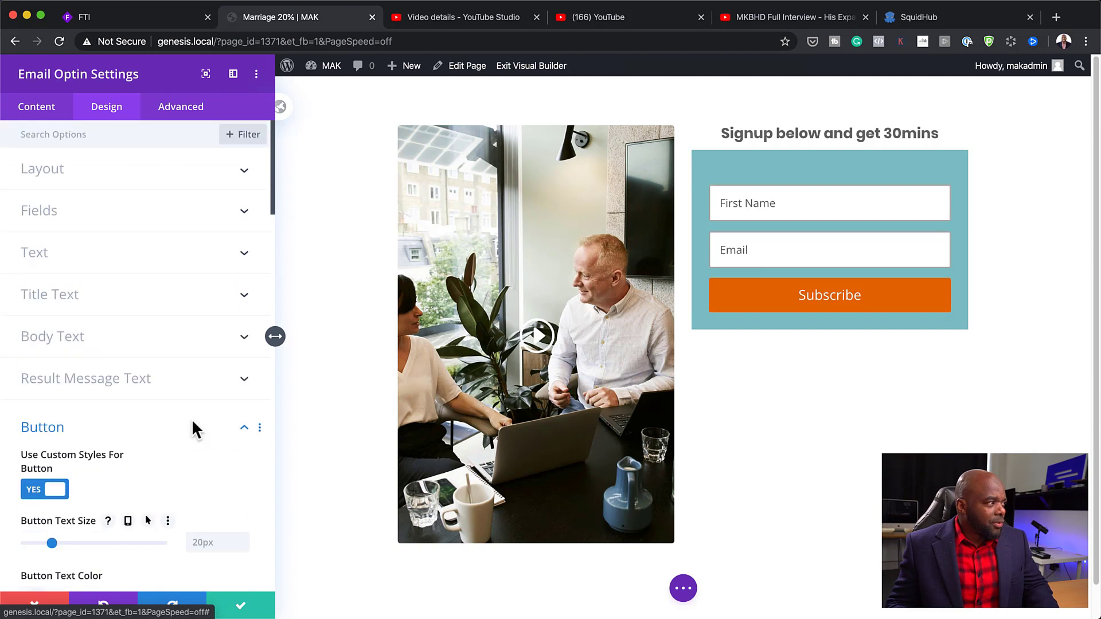
click(57, 263)
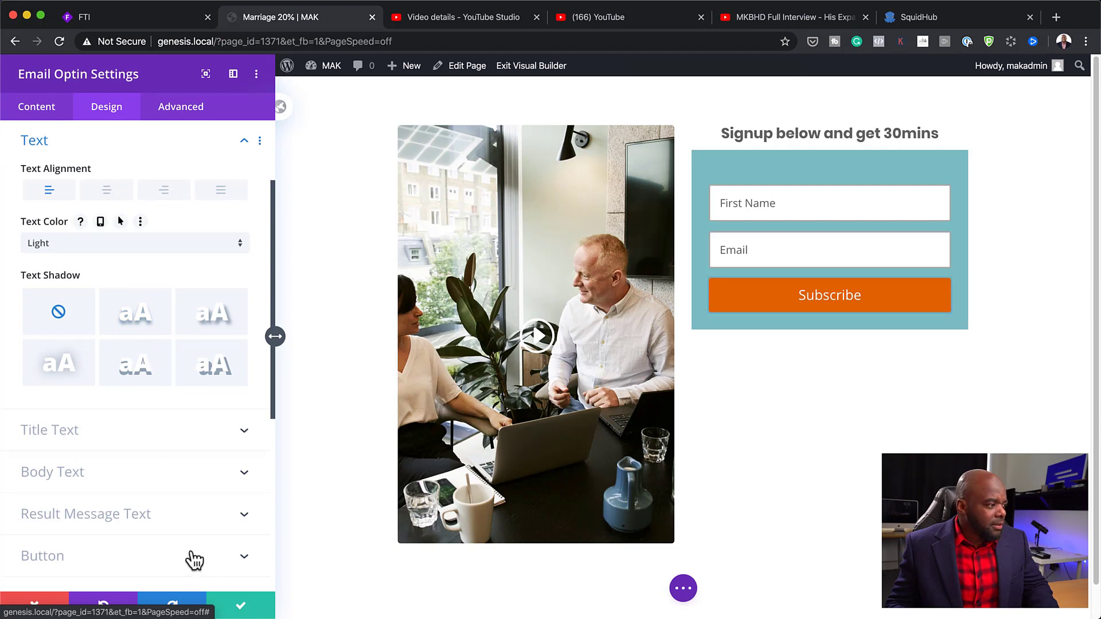
click(49, 109)
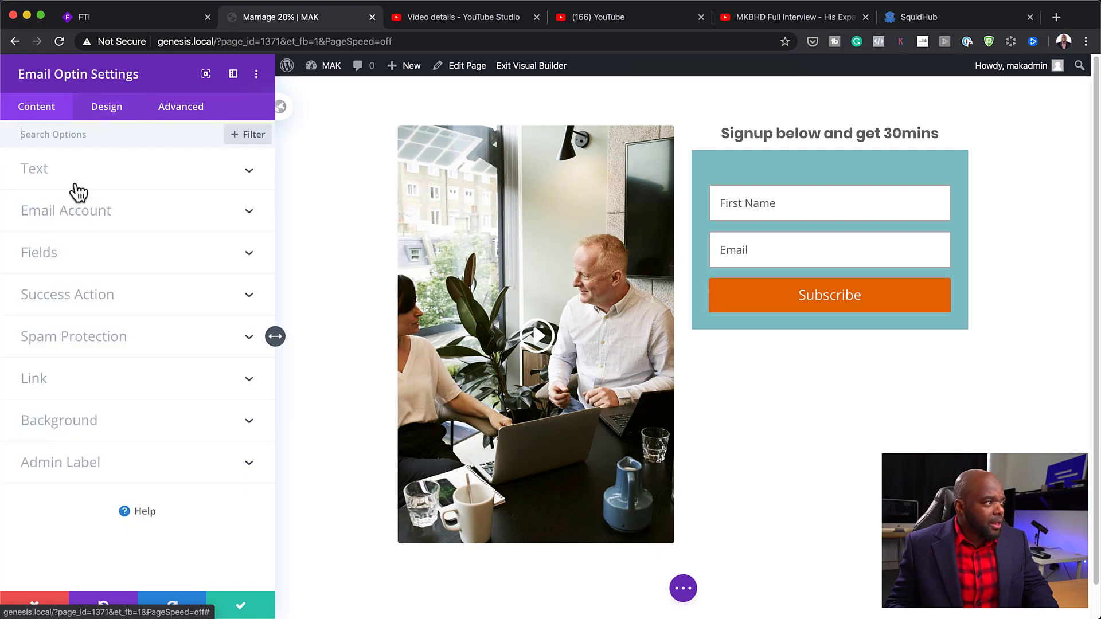
click(86, 421)
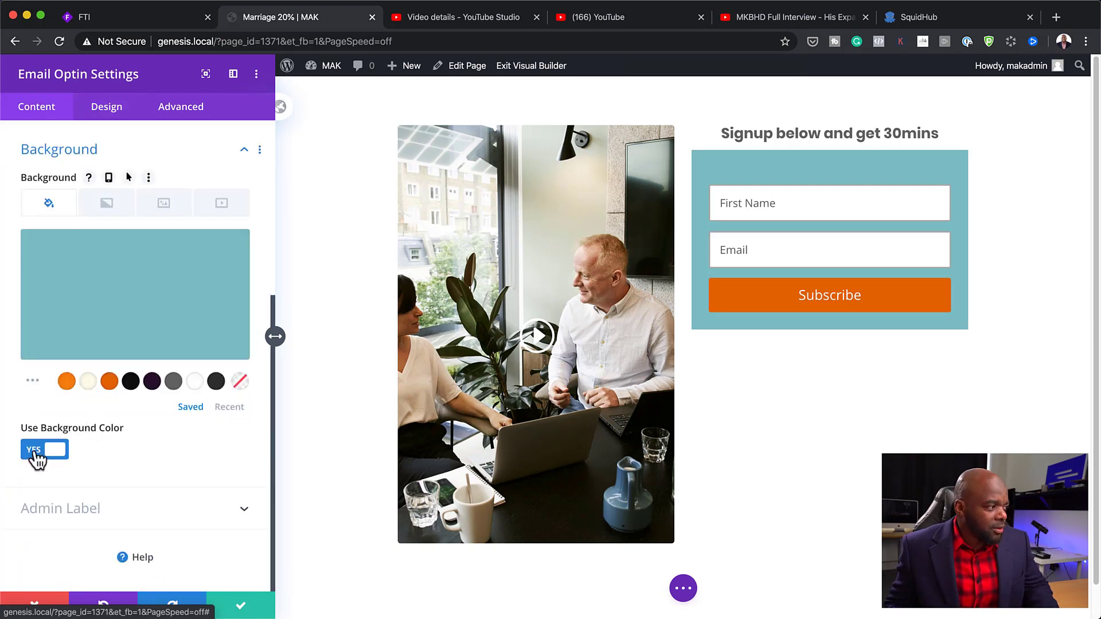
click(197, 383)
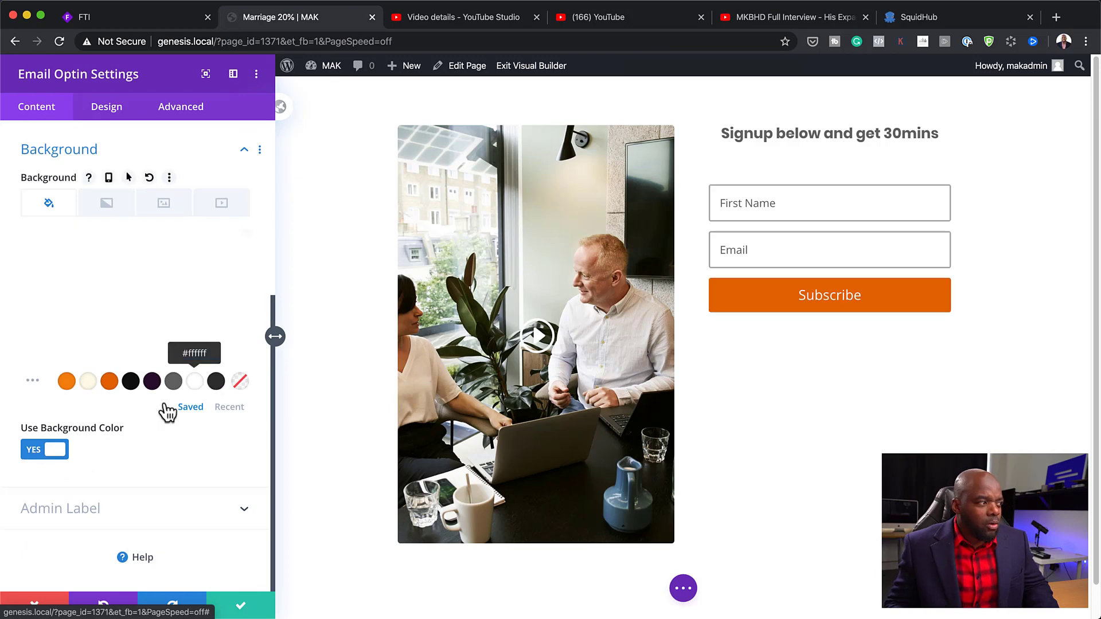
click(33, 451)
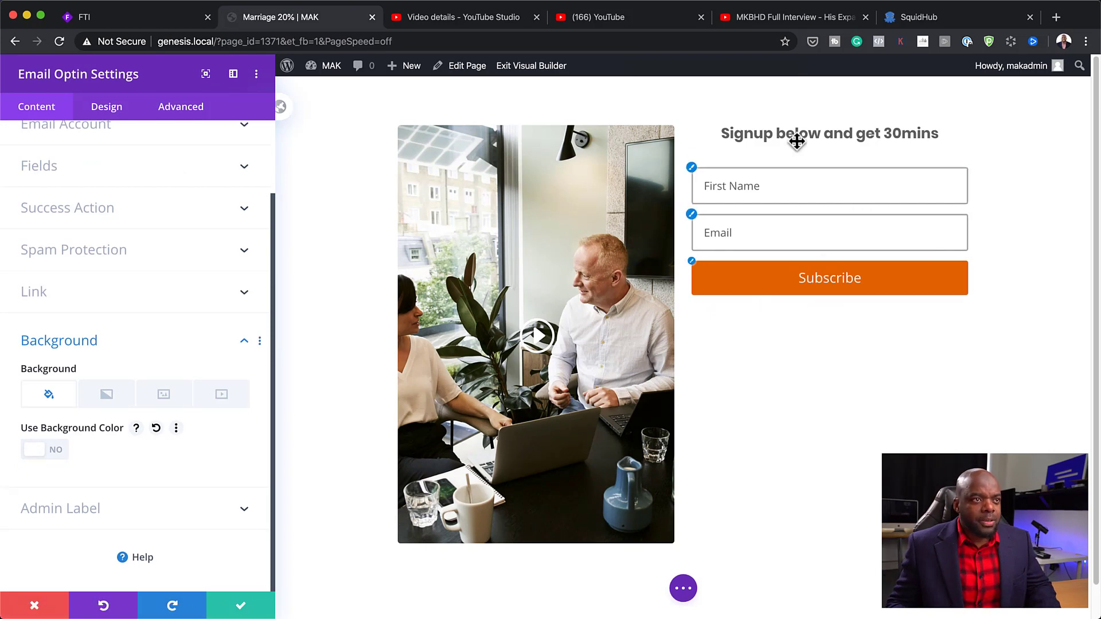
click(243, 607)
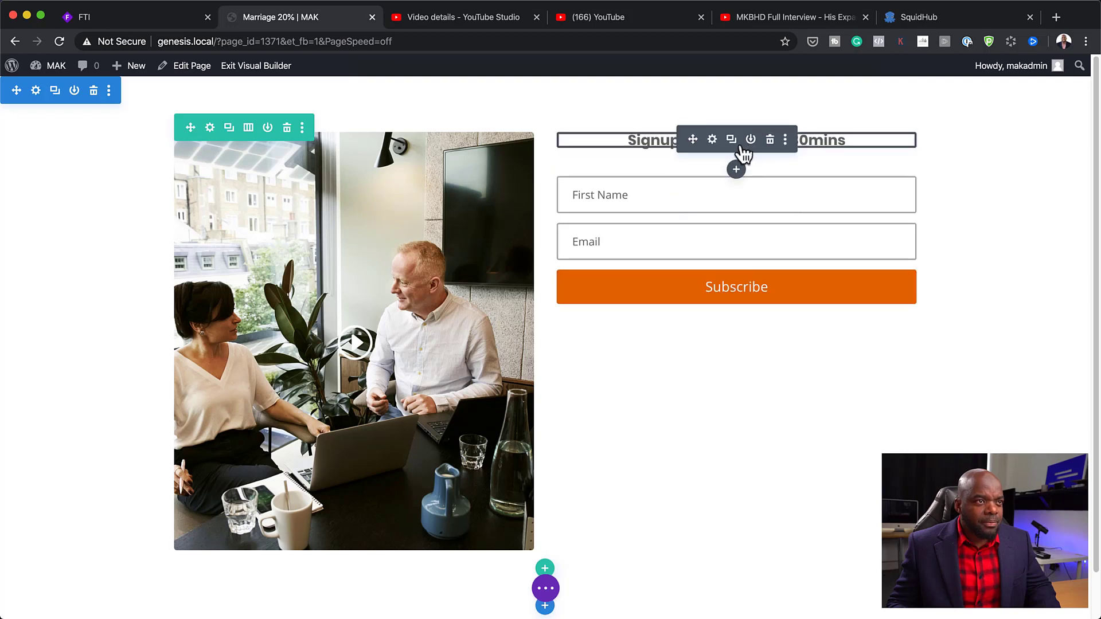
Step: Insert a Text module below the signup heading and shorten its placeholder copy to end with "this content in the module."
click(735, 169)
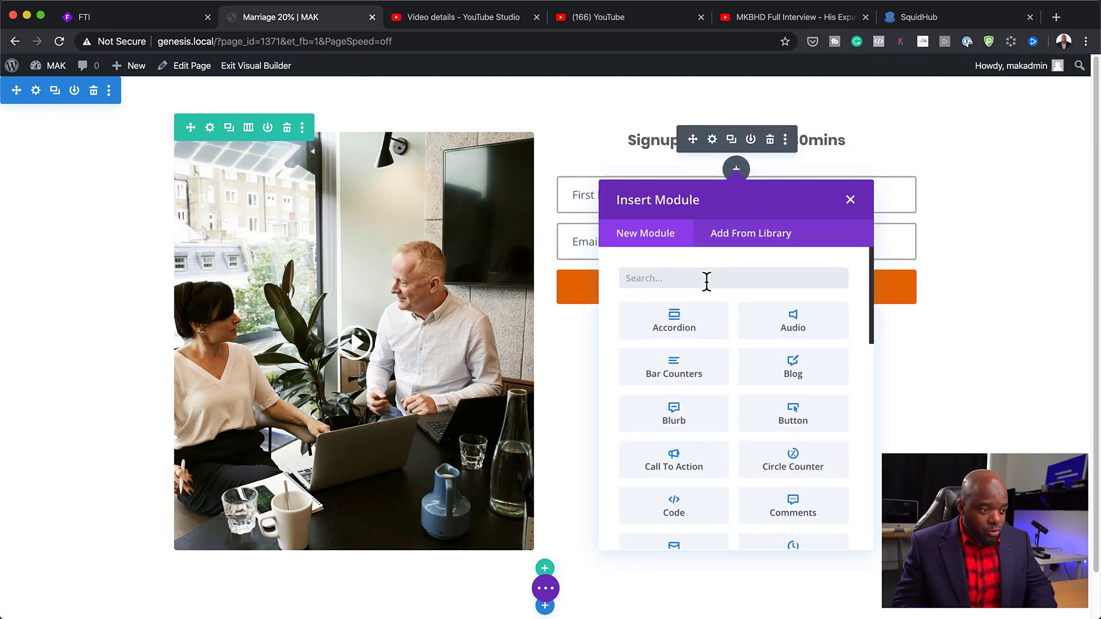
text(text)
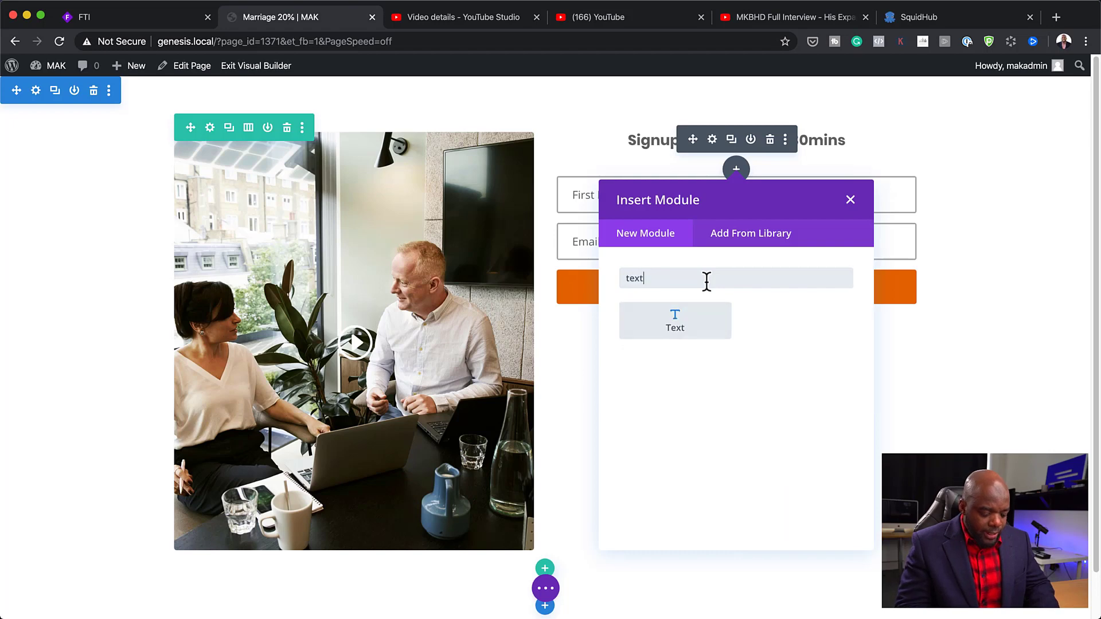
click(704, 325)
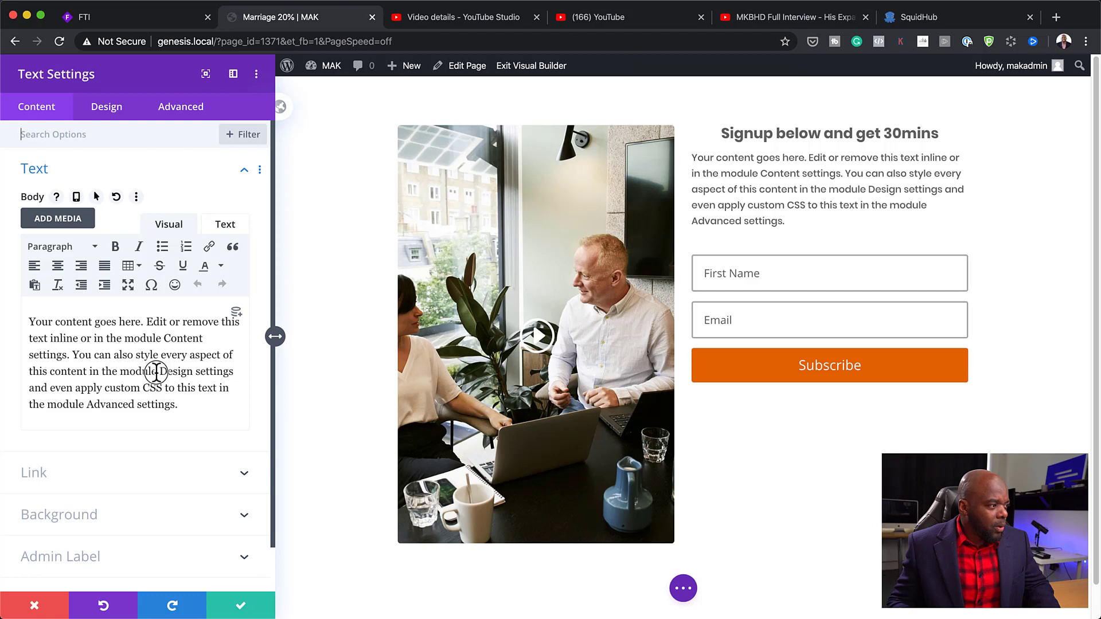
drag(158, 372, 199, 422)
text(.)
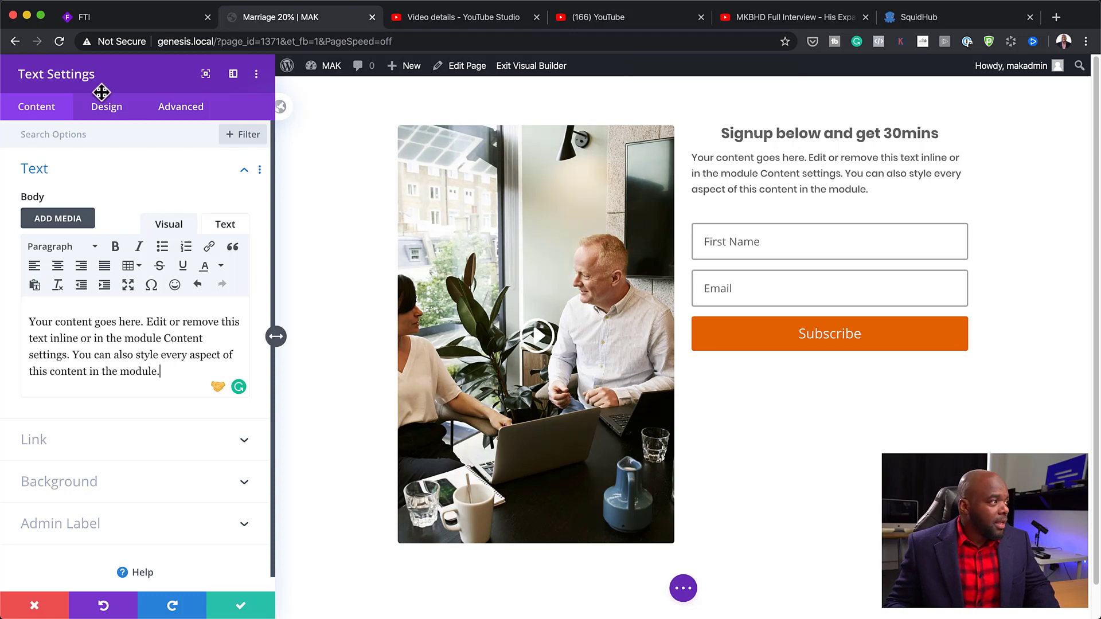
Step: Center-align the new text under the signup heading, save it, and reduce the space above the optin form's fields
click(106, 110)
click(80, 182)
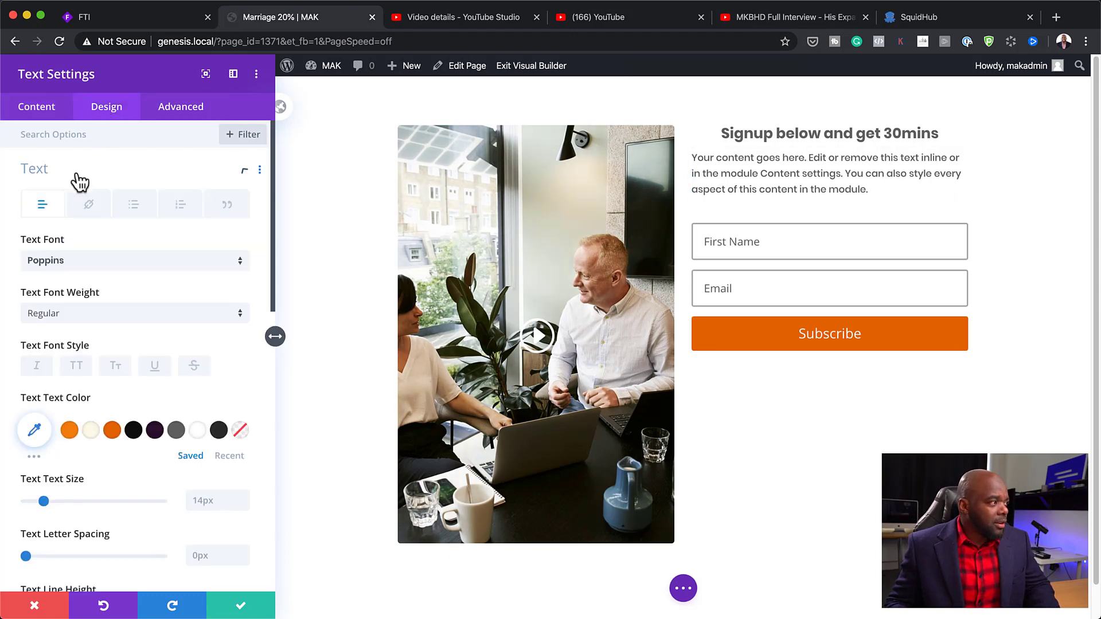
scroll(140, 451, down, 6)
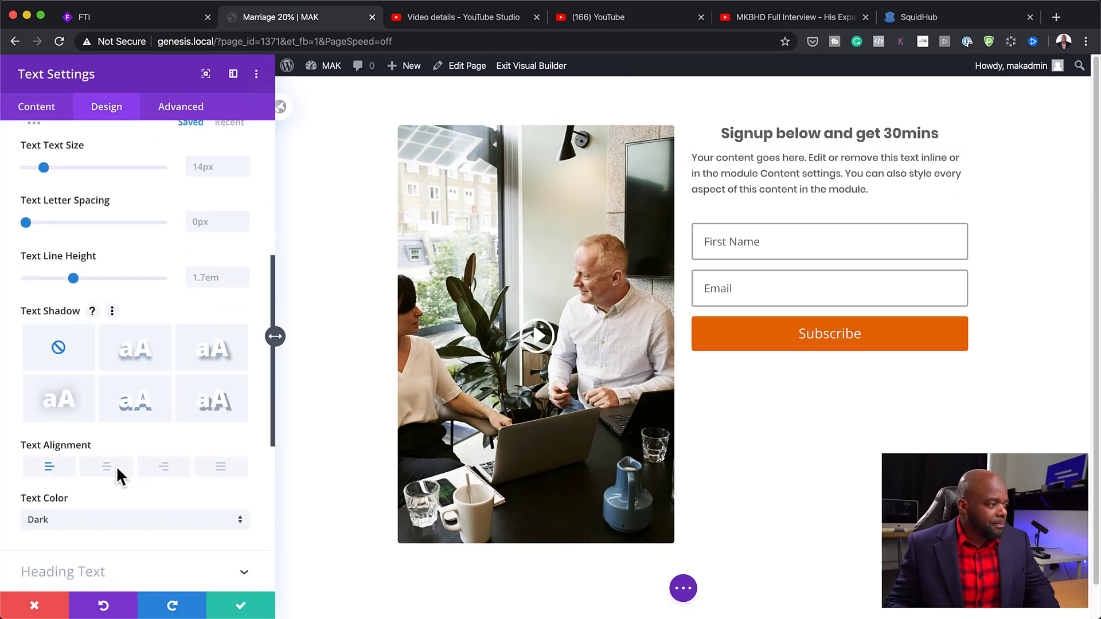
click(113, 468)
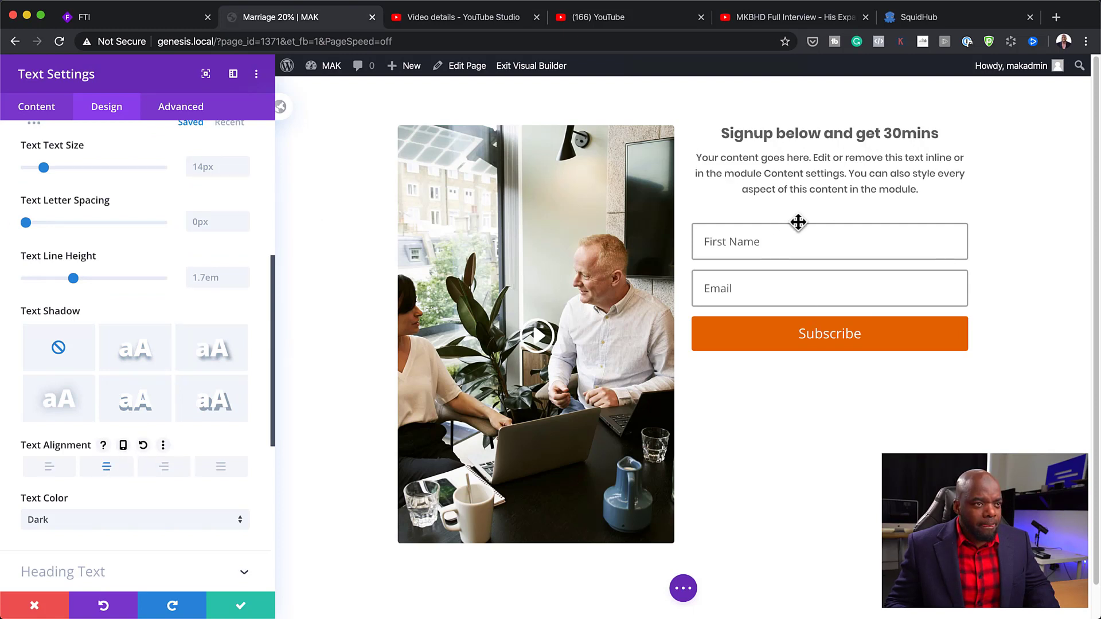
click(241, 610)
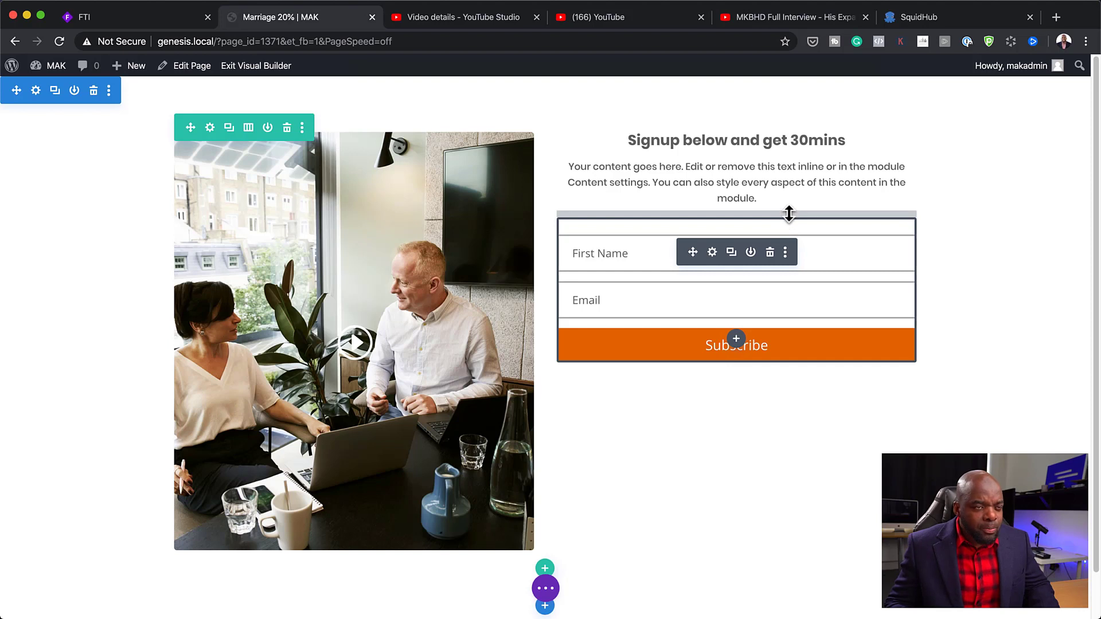
drag(789, 212, 791, 195)
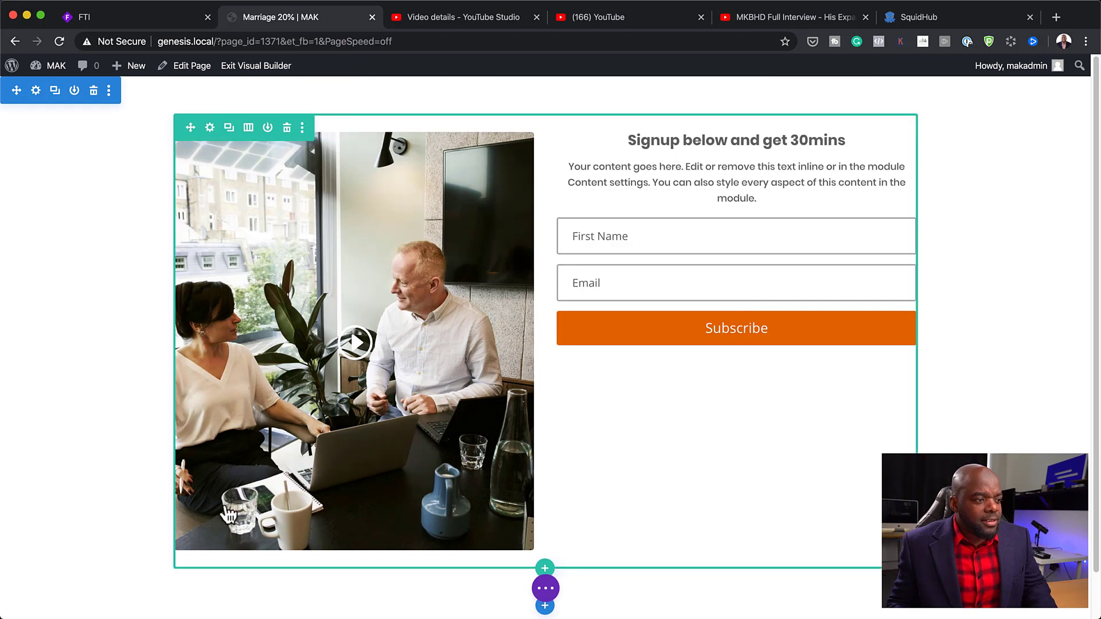
Step: Add a single-column row below the video and signup row and insert a Text module in it
click(558, 589)
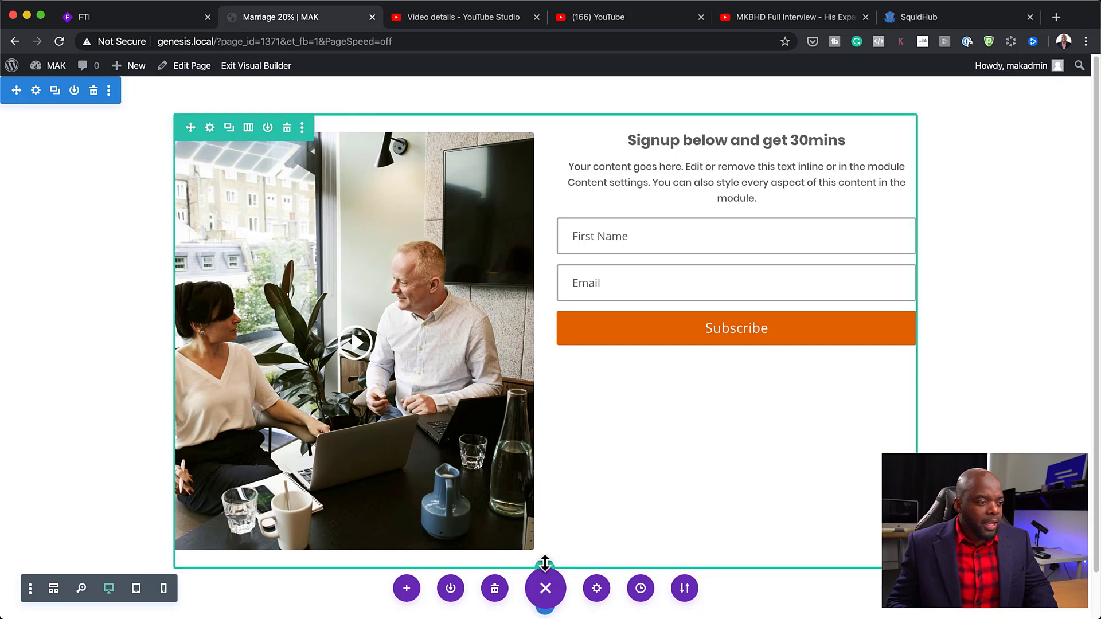
click(545, 564)
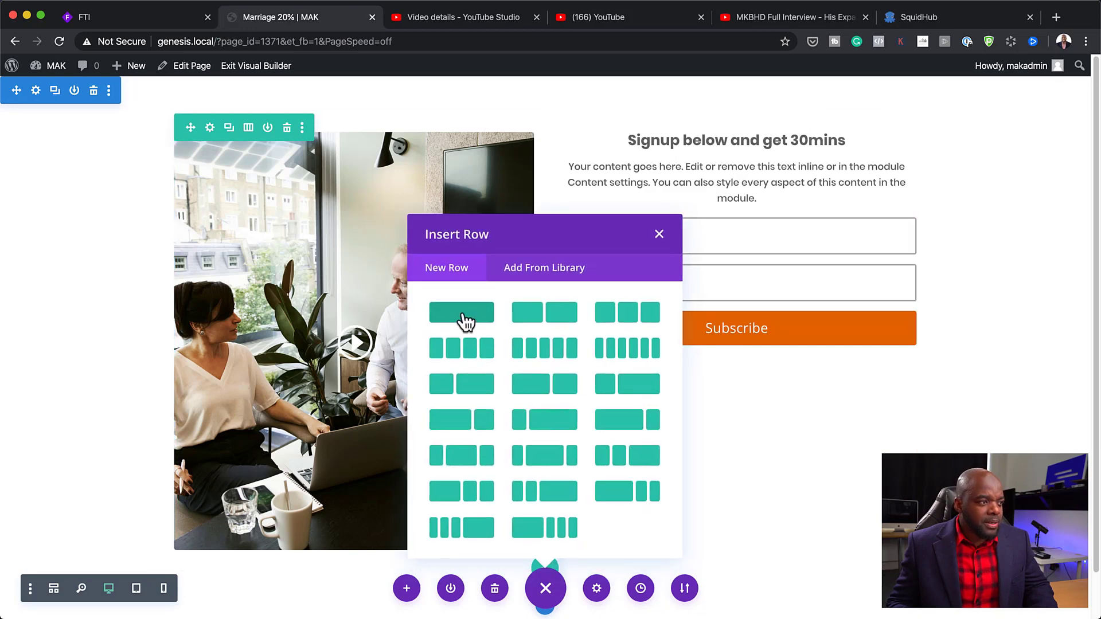
click(465, 321)
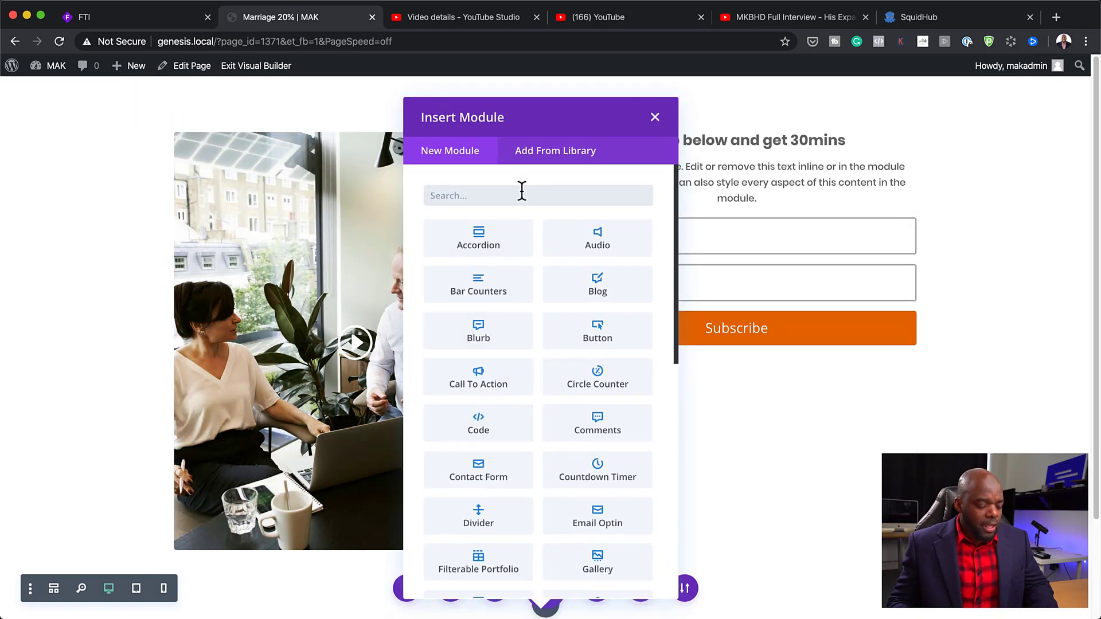
text(text)
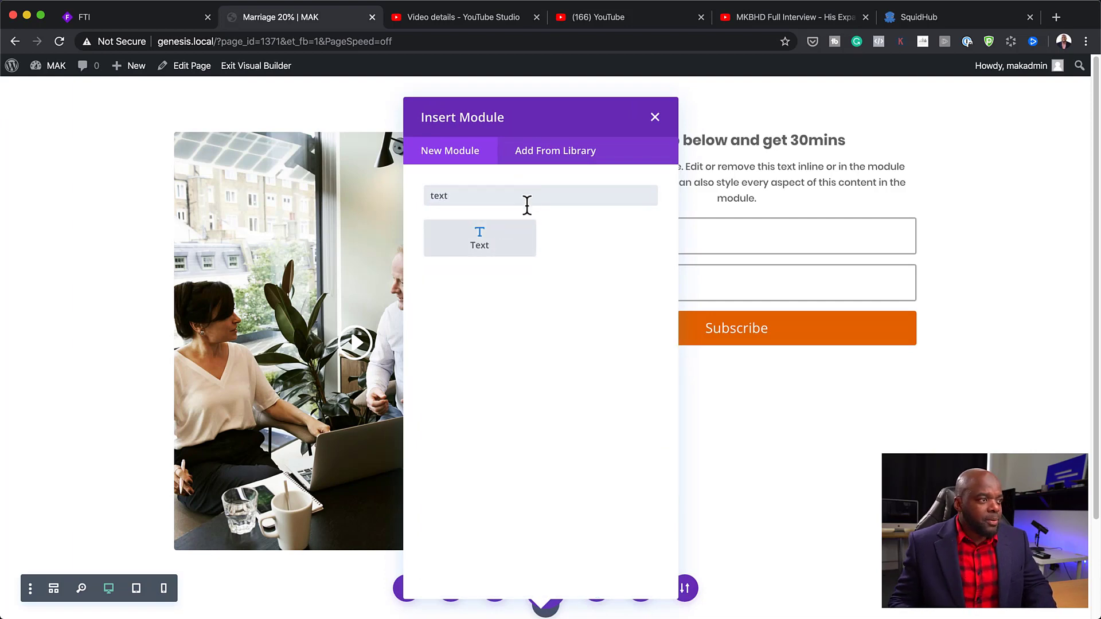
click(499, 239)
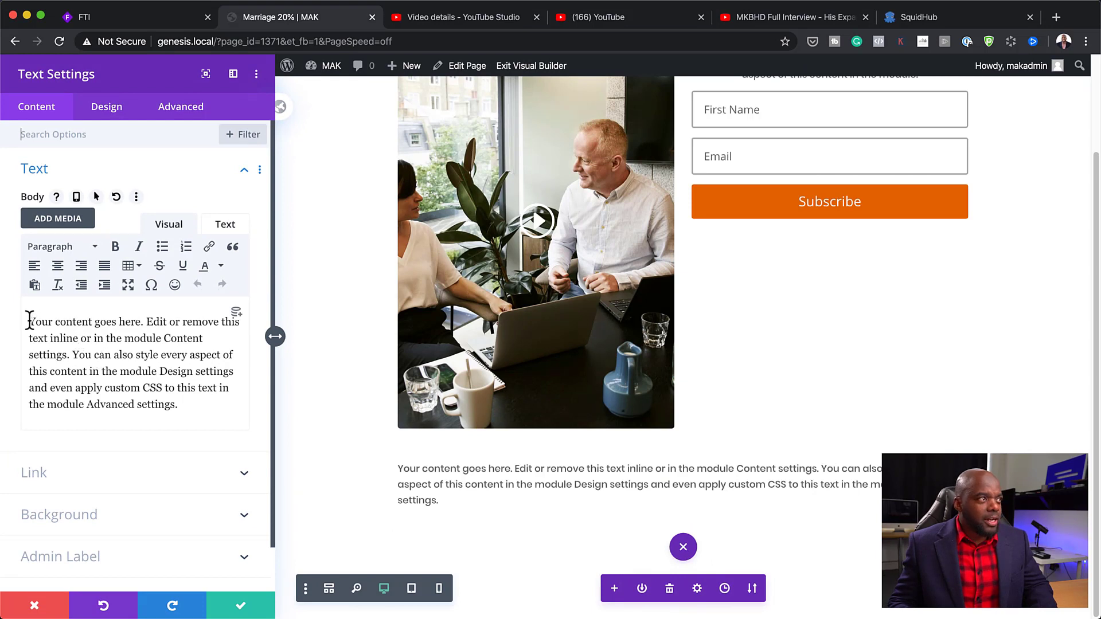
Step: Replace the module's placeholder text with "Your main title goes here!" and format it as Heading 1
drag(29, 321, 206, 449)
text(Y)
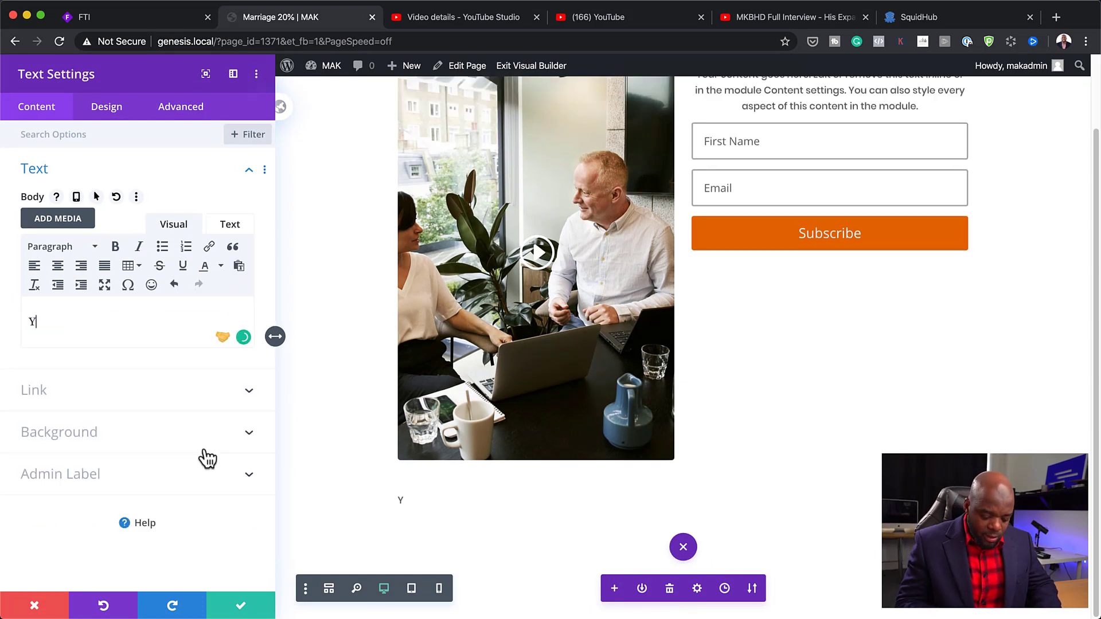
text(our main)
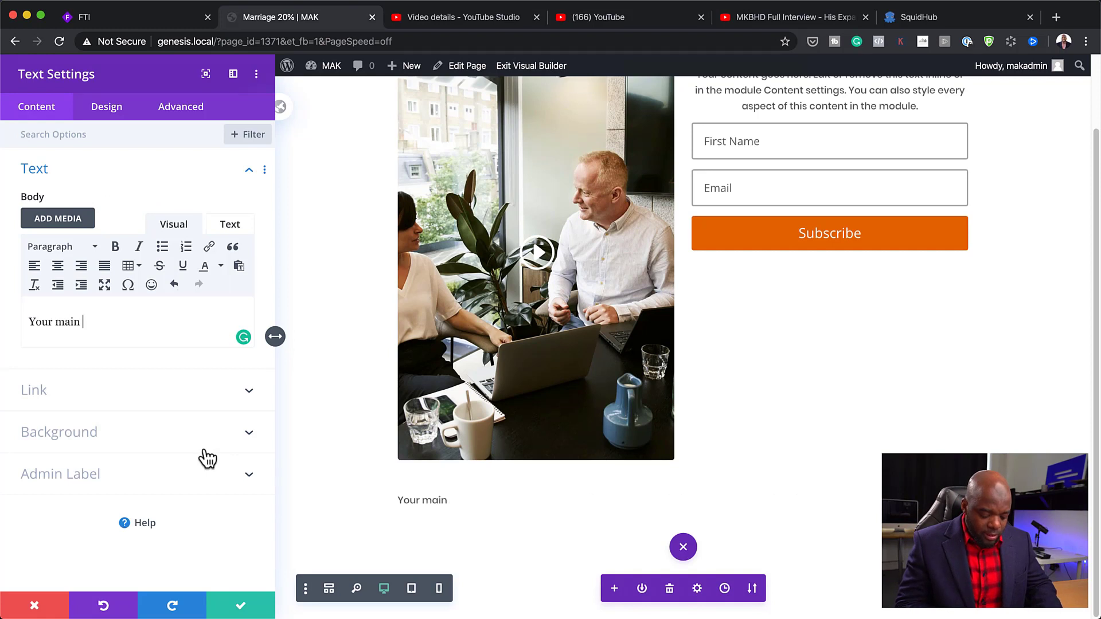
text( title goes here!)
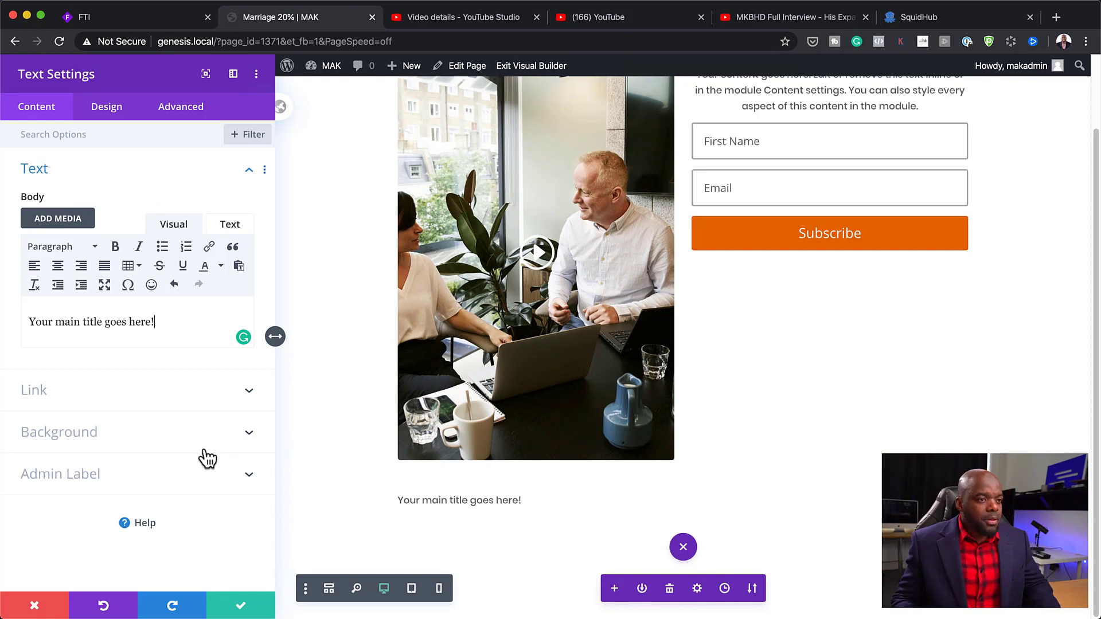
drag(156, 322, 4, 318)
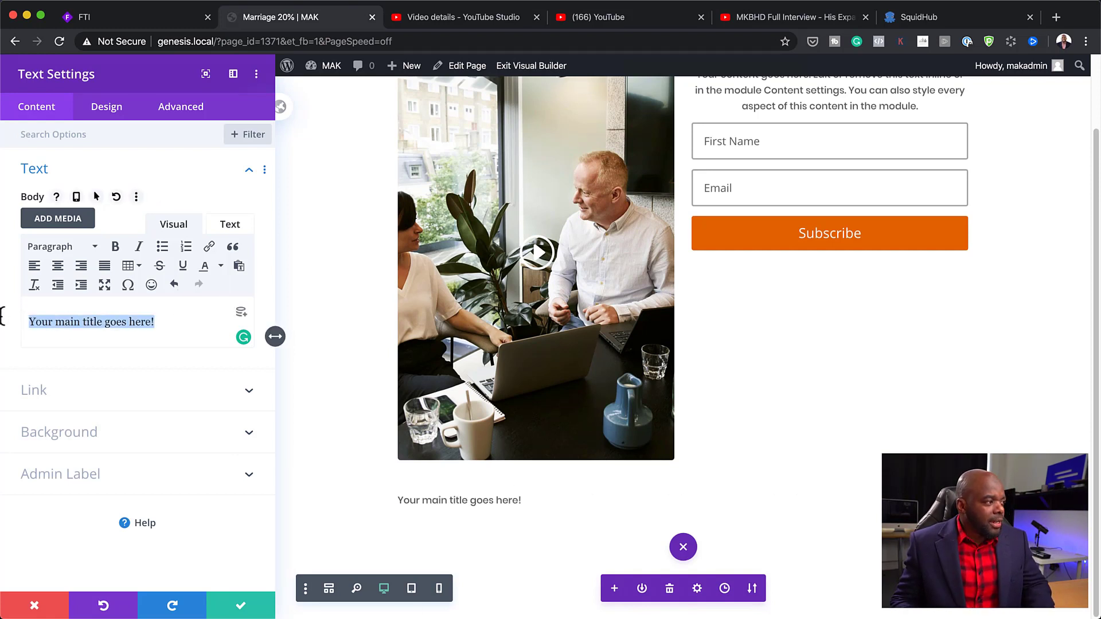
click(71, 246)
click(92, 302)
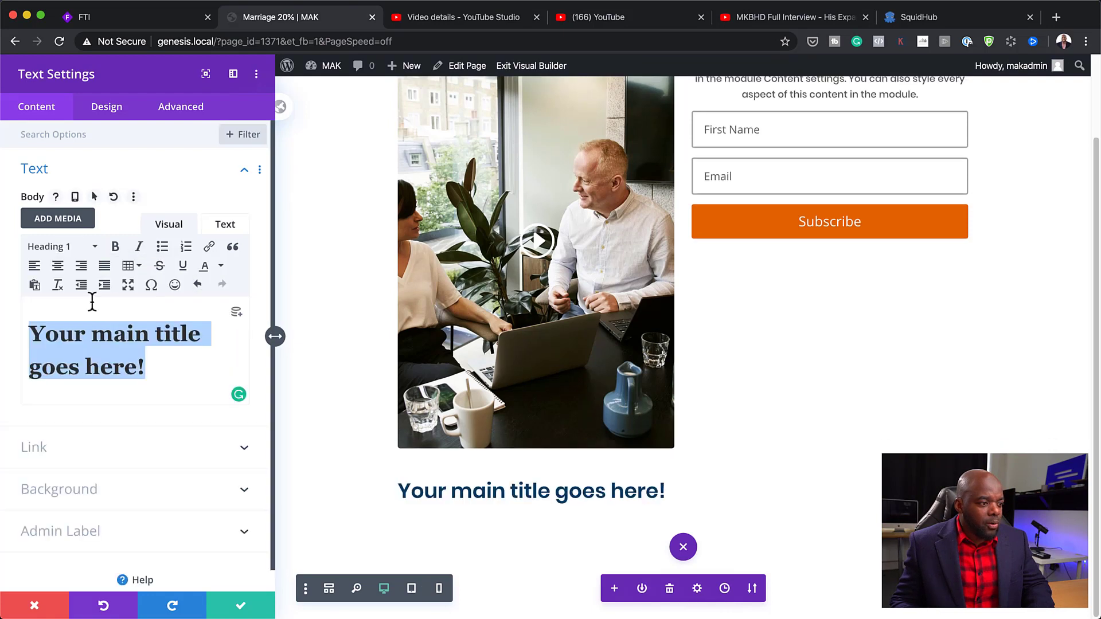
Step: Center the main title heading, set its text color to dark purple #2c1130, and save the module
click(109, 115)
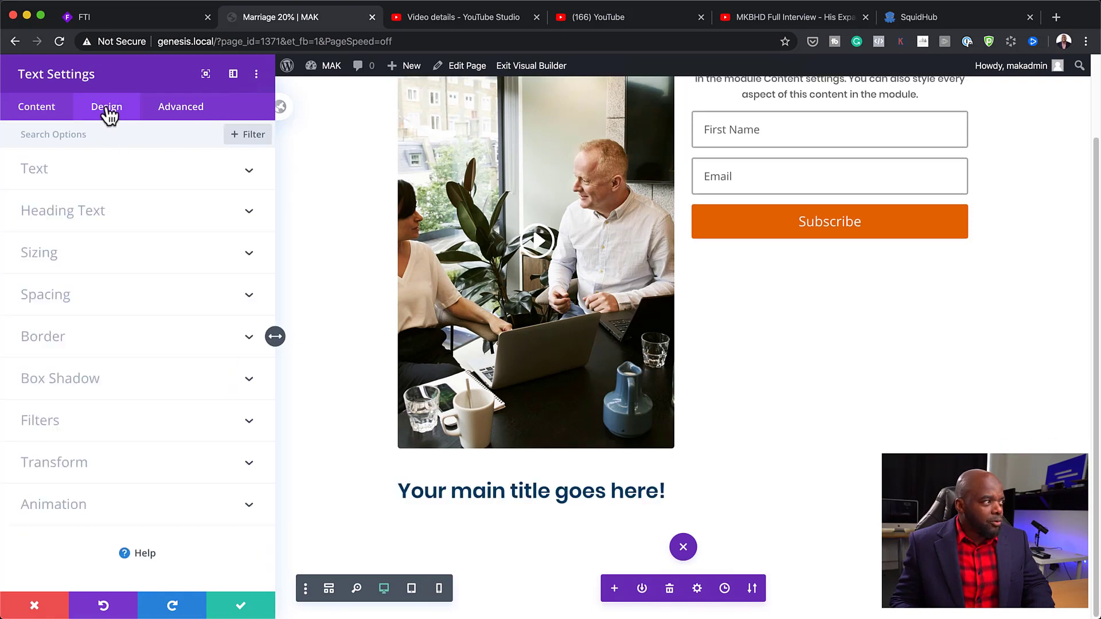
click(72, 213)
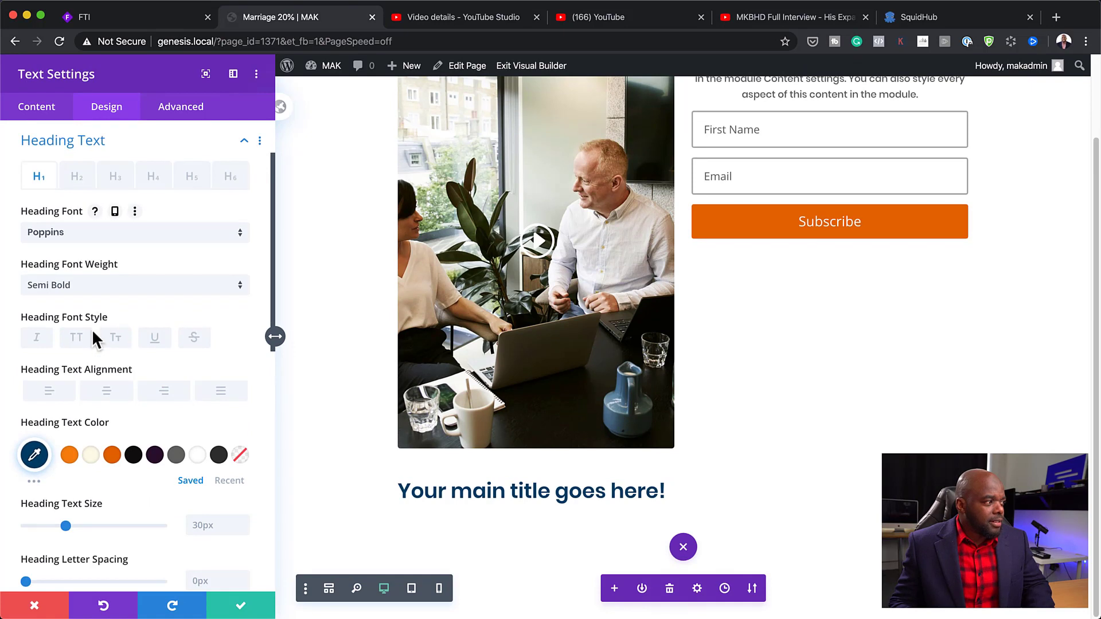
click(110, 393)
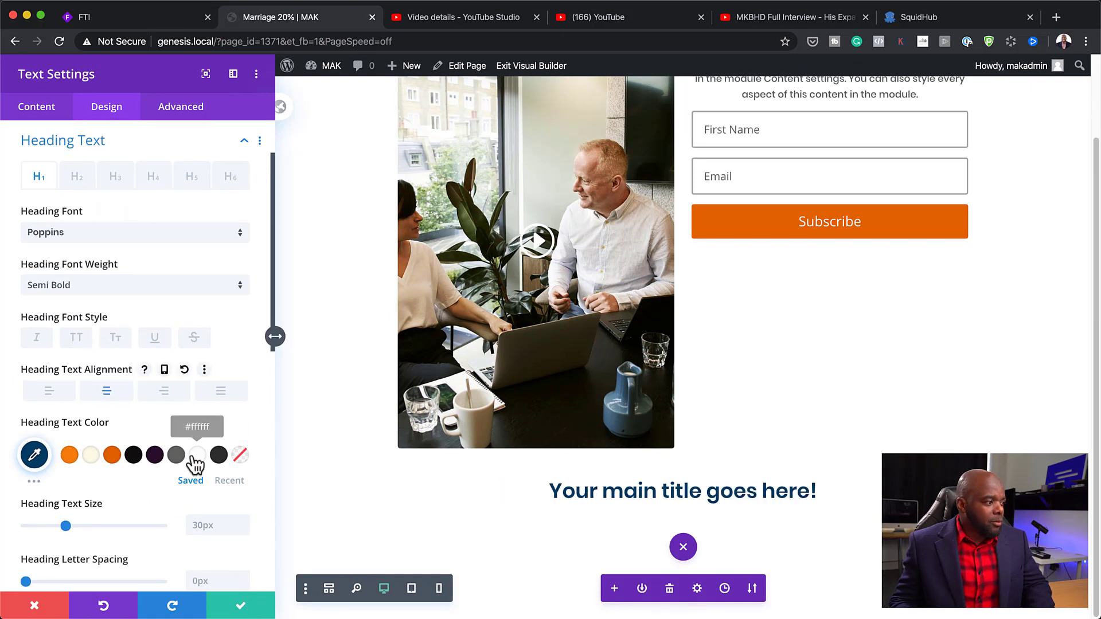
click(154, 456)
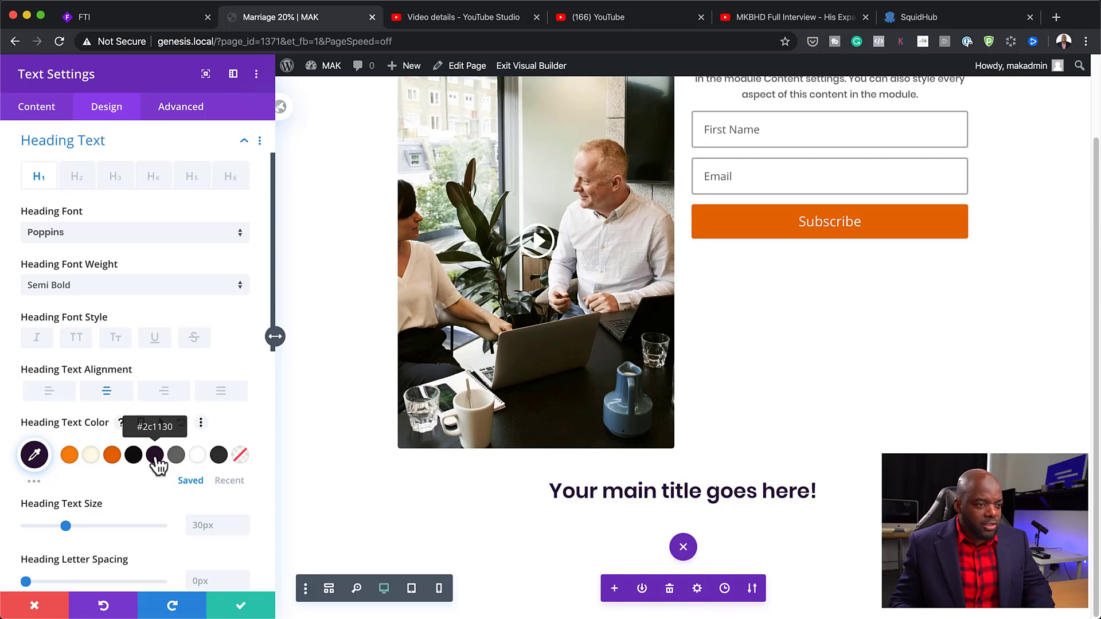
click(241, 606)
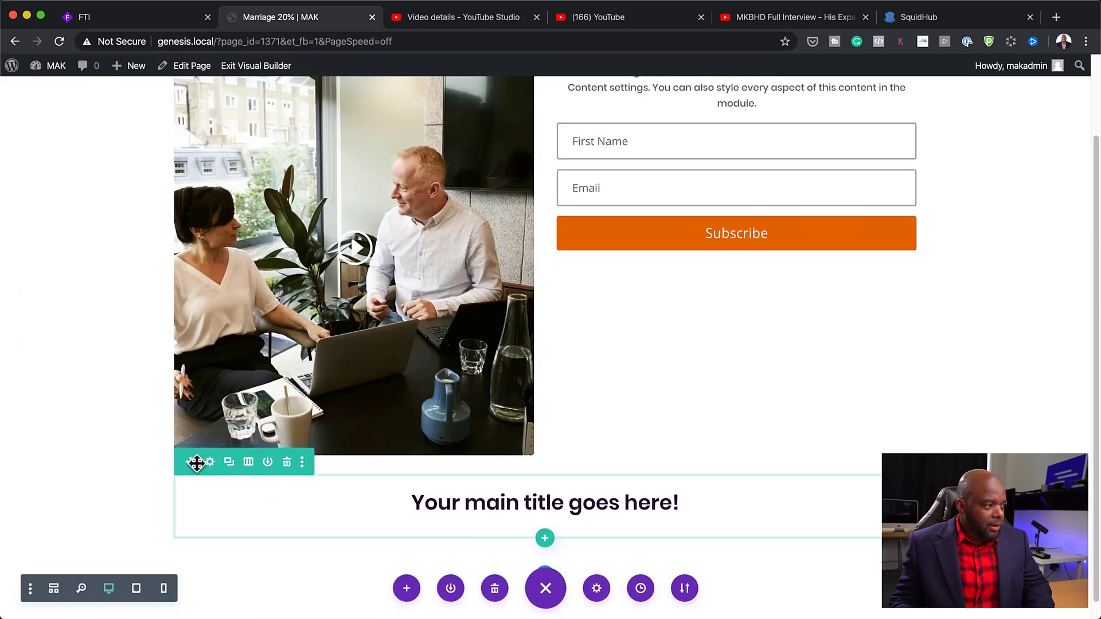
Step: Move the main title row above the row with the video and signup form
drag(197, 462, 248, 118)
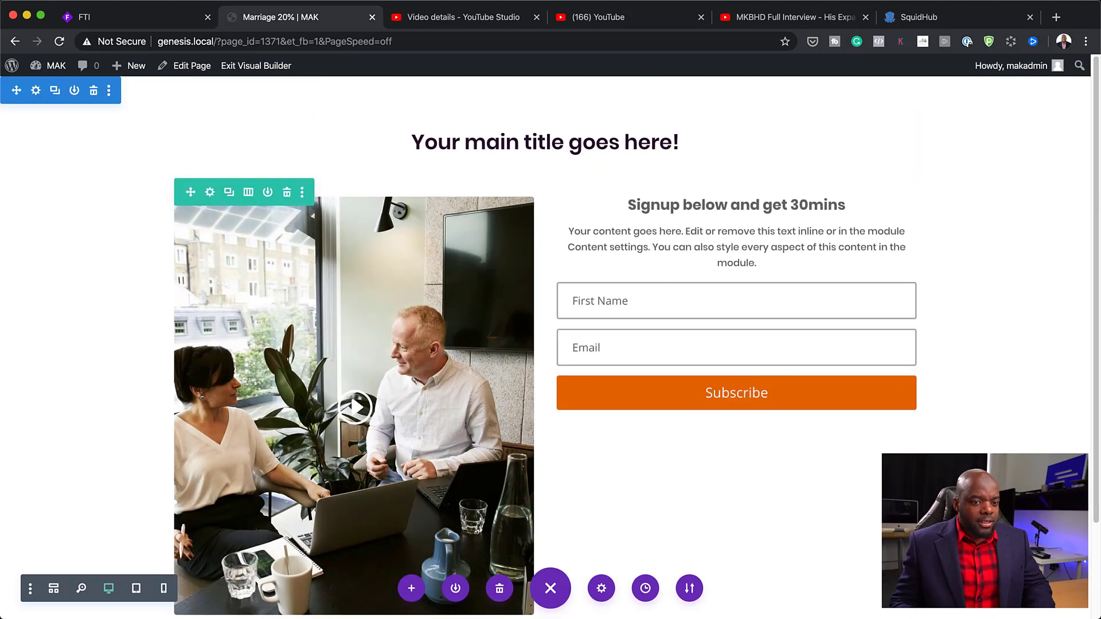
scroll(626, 401, down, 1)
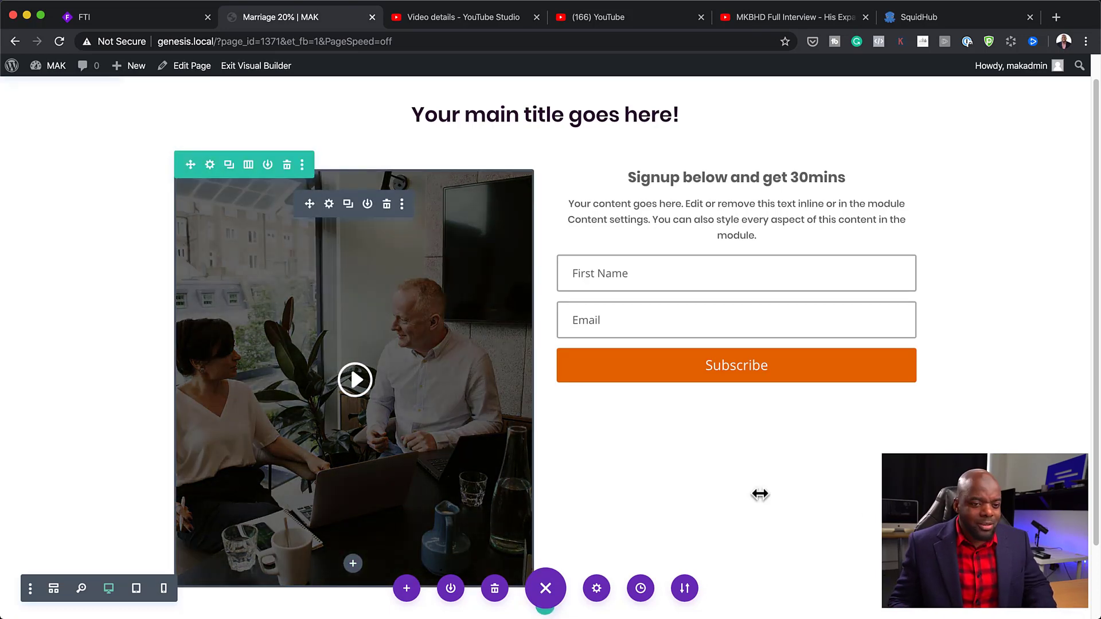
Step: Exit the Visual Builder and load the page address genesis.local/marriage-20/ in the browser tab showing YouTube Studio
click(251, 67)
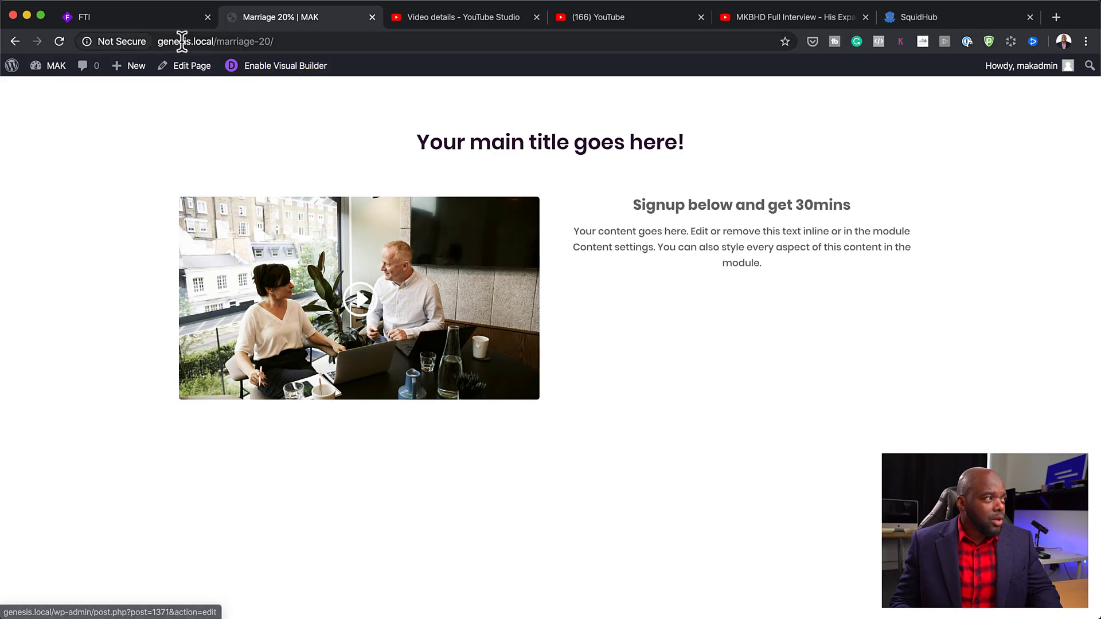
click(279, 41)
key(super+c)
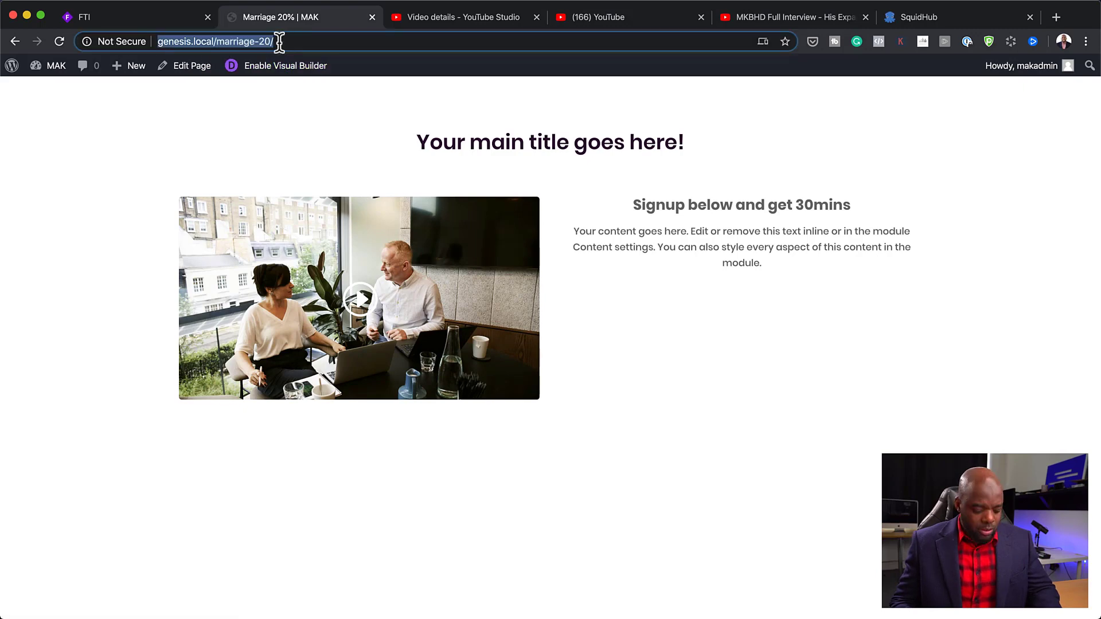
click(421, 20)
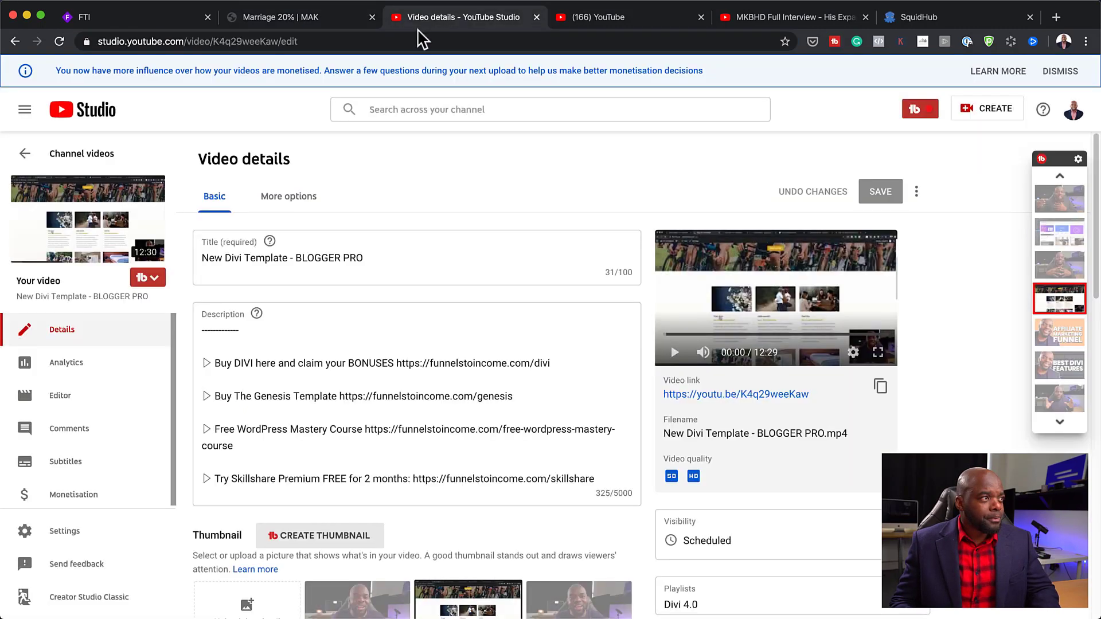
click(409, 42)
key(super+v)
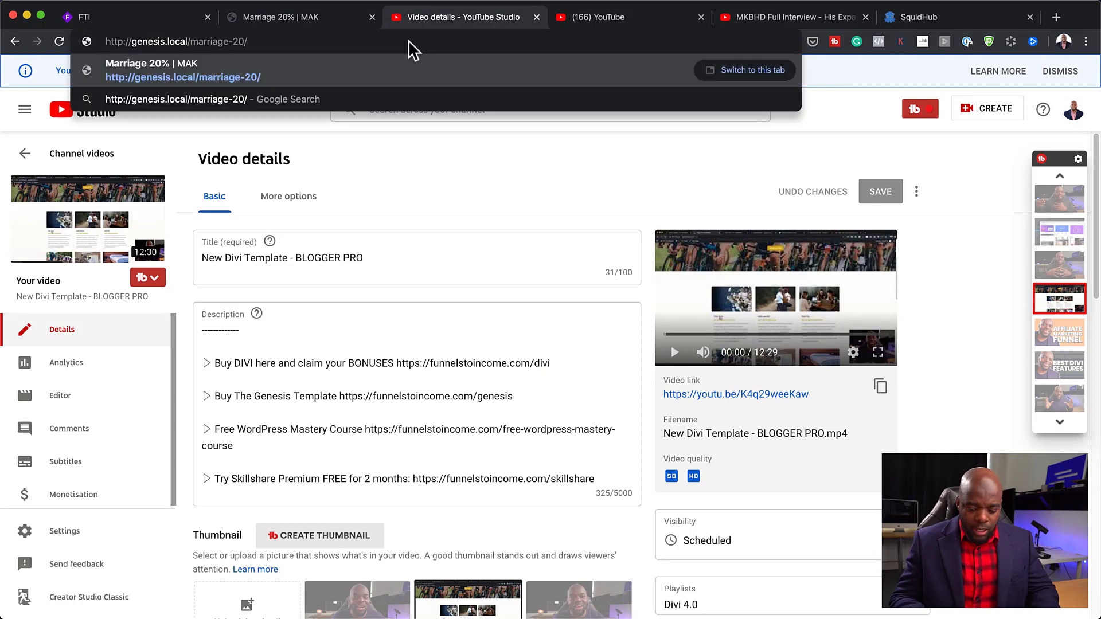
key(Return)
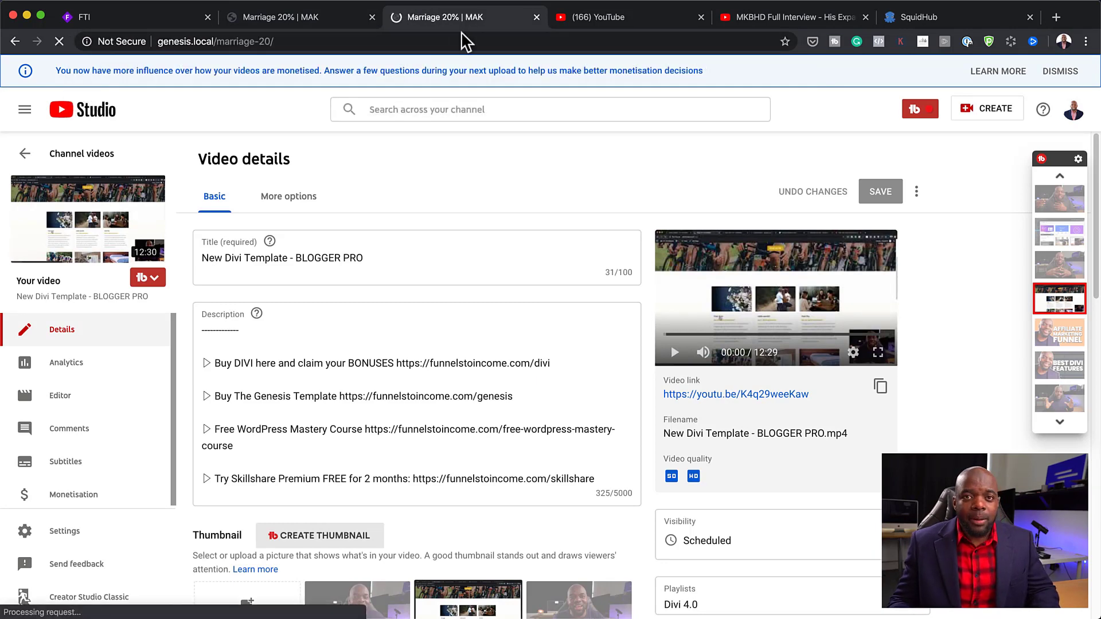
Step: Go from the first page tab to the WordPress dashboard and start a new list in MailPoet
drag(486, 18, 332, 12)
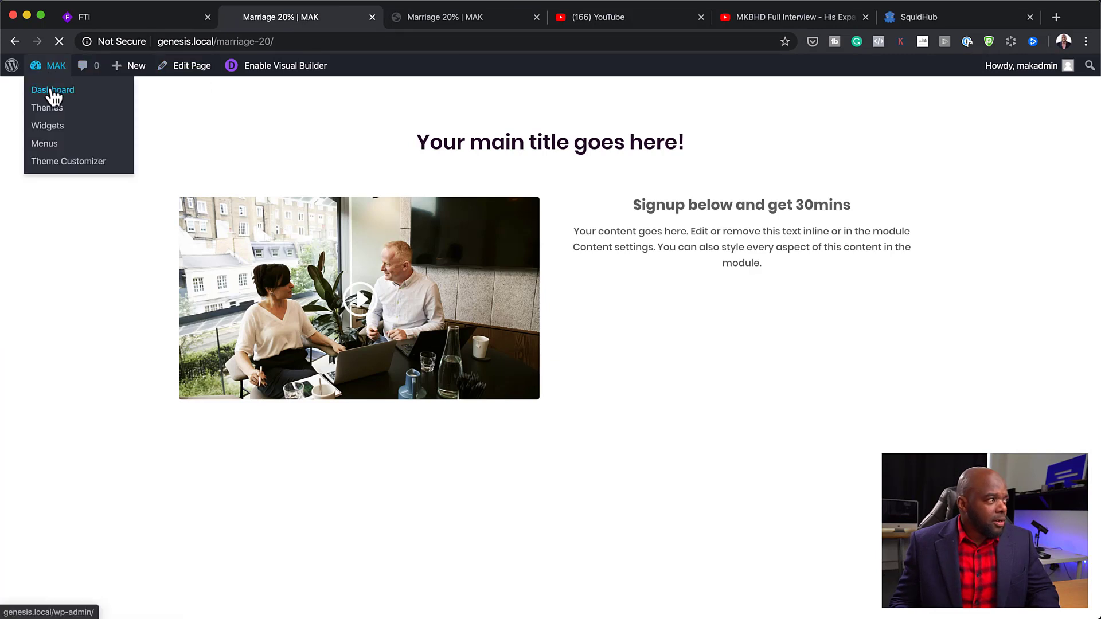
click(51, 92)
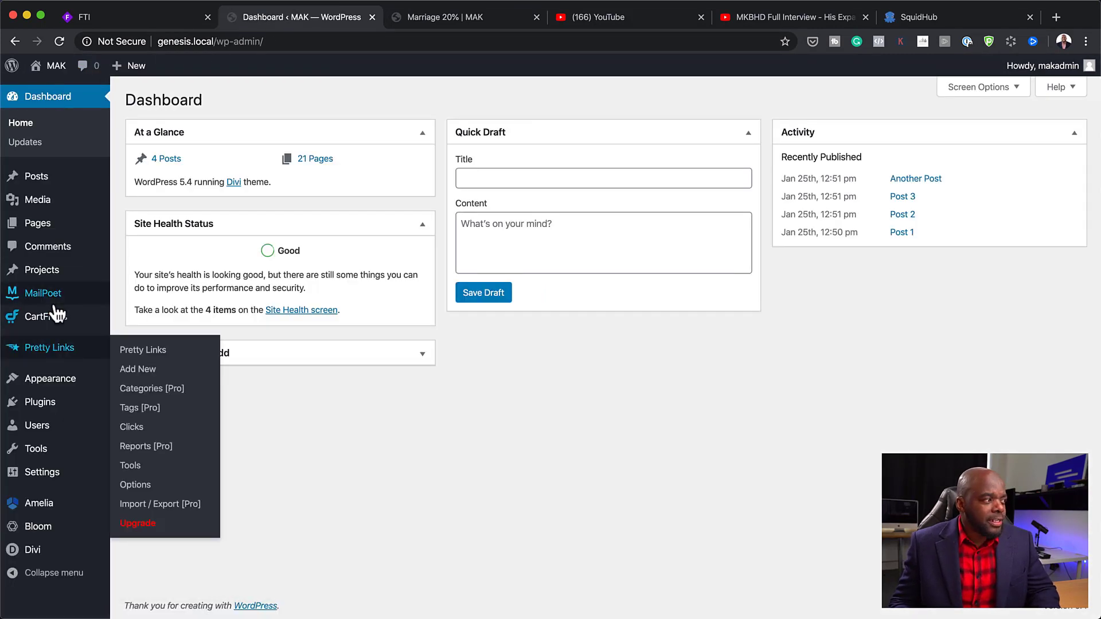
mouse_move(62, 305)
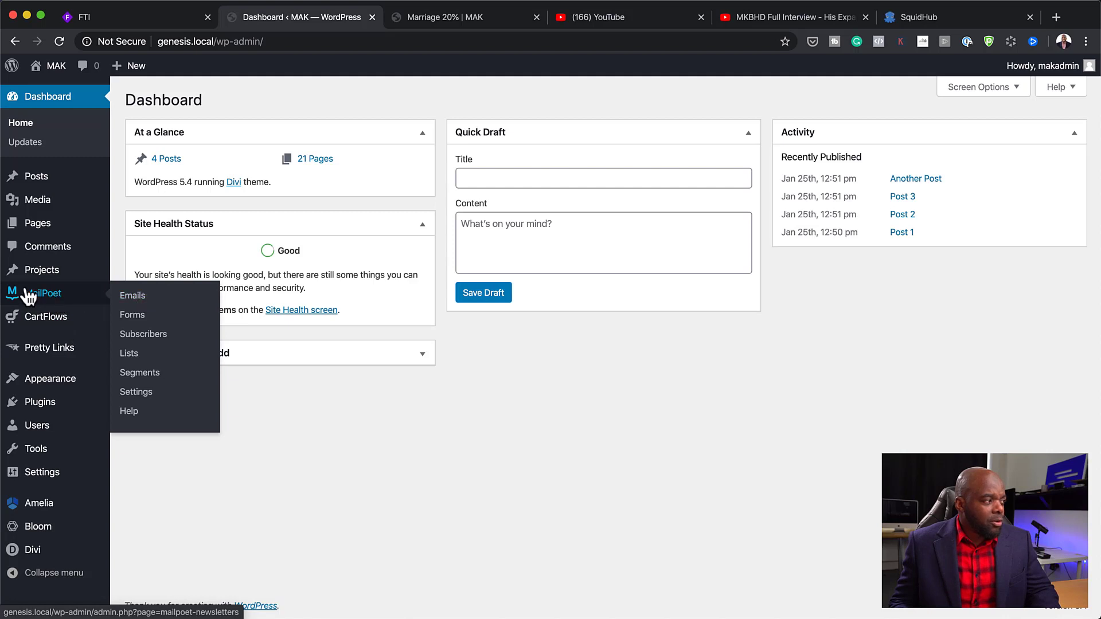
click(136, 359)
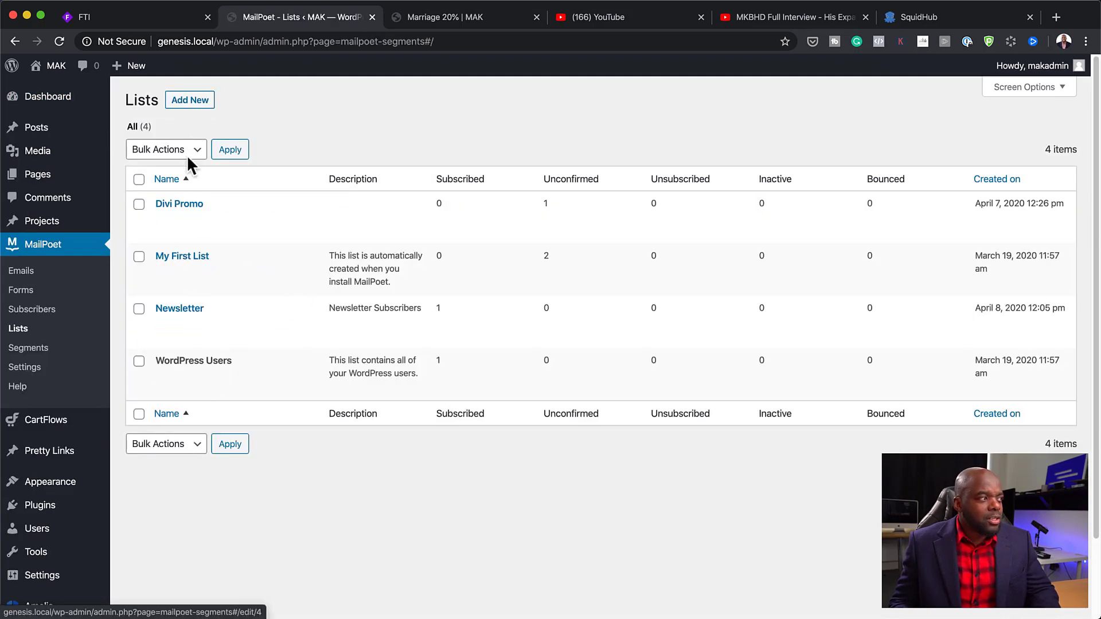
click(189, 103)
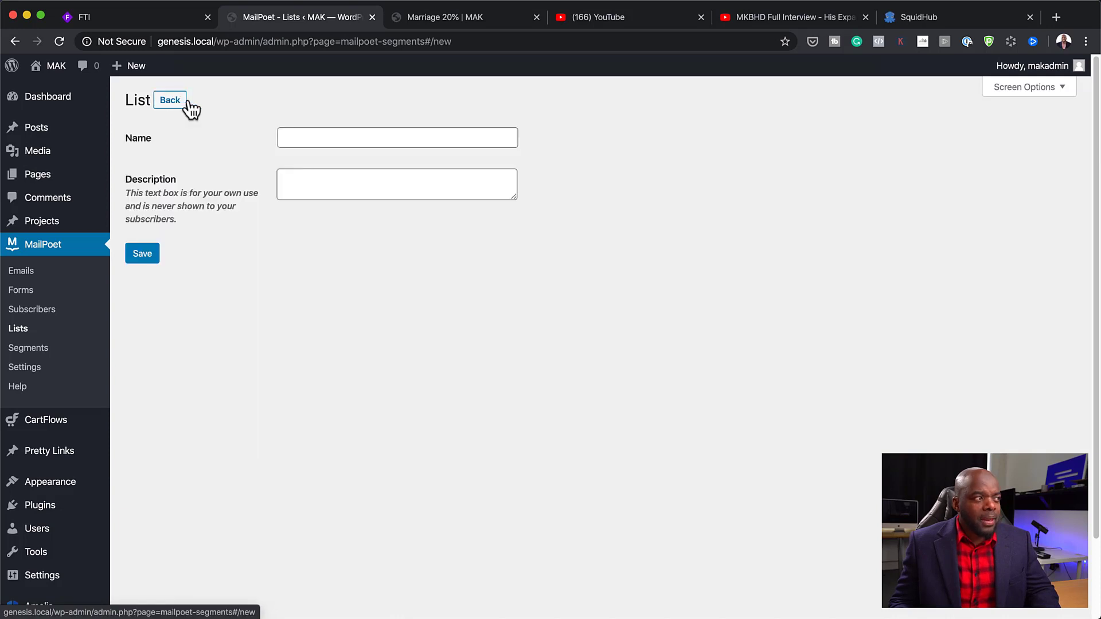
Step: Name the list "Marriage 20%", use the same text as its description, and save it
click(345, 138)
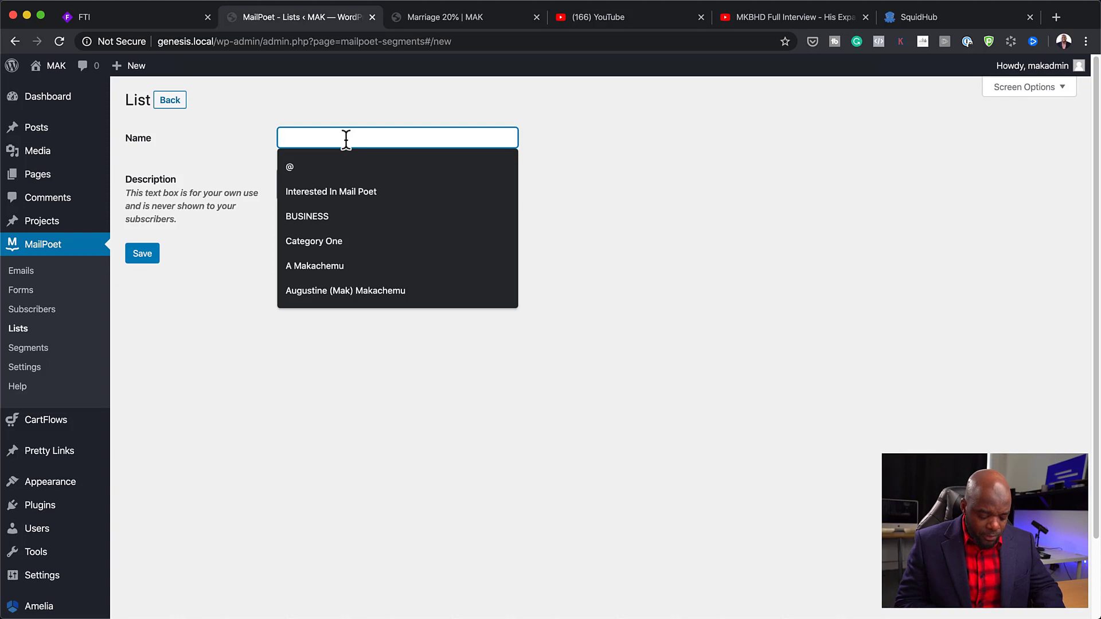
text(Marriage 20%)
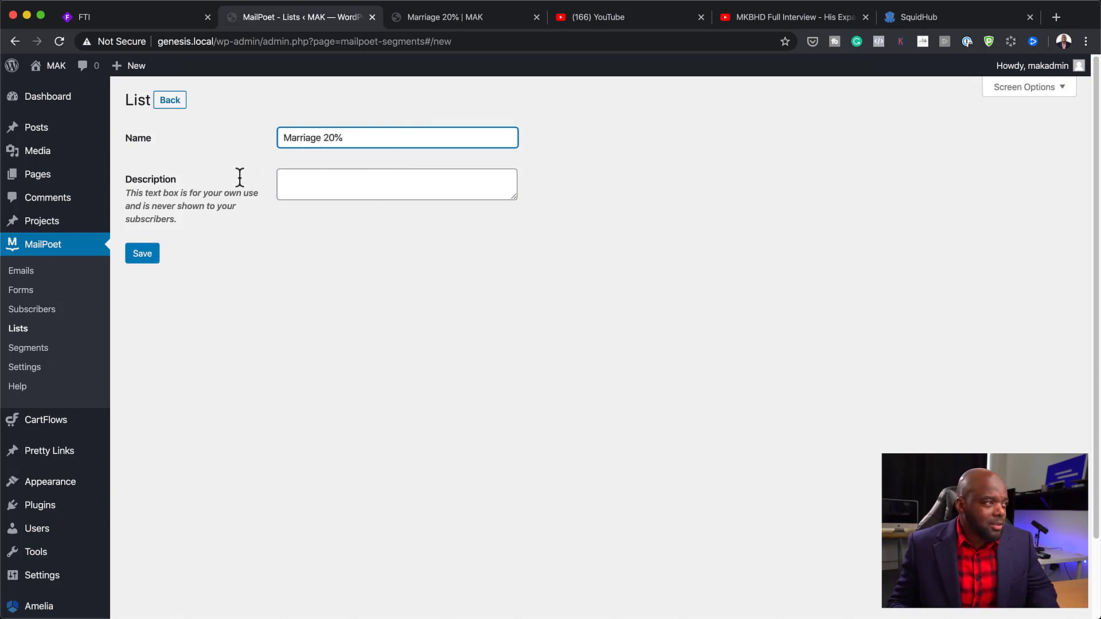
key(super+shift+Left)
key(super+c)
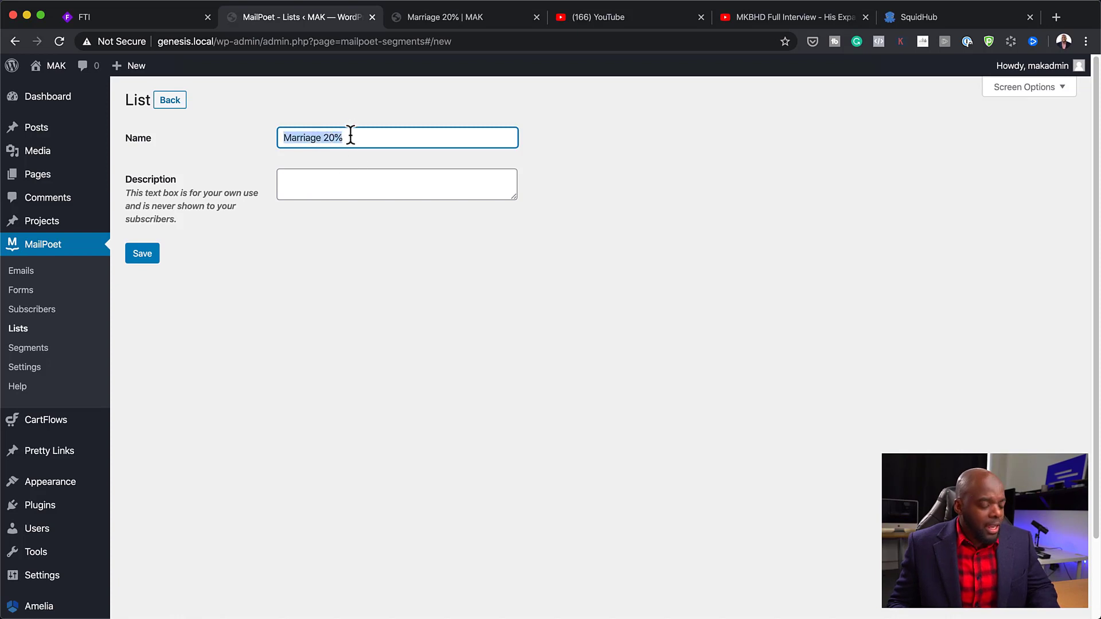
click(301, 178)
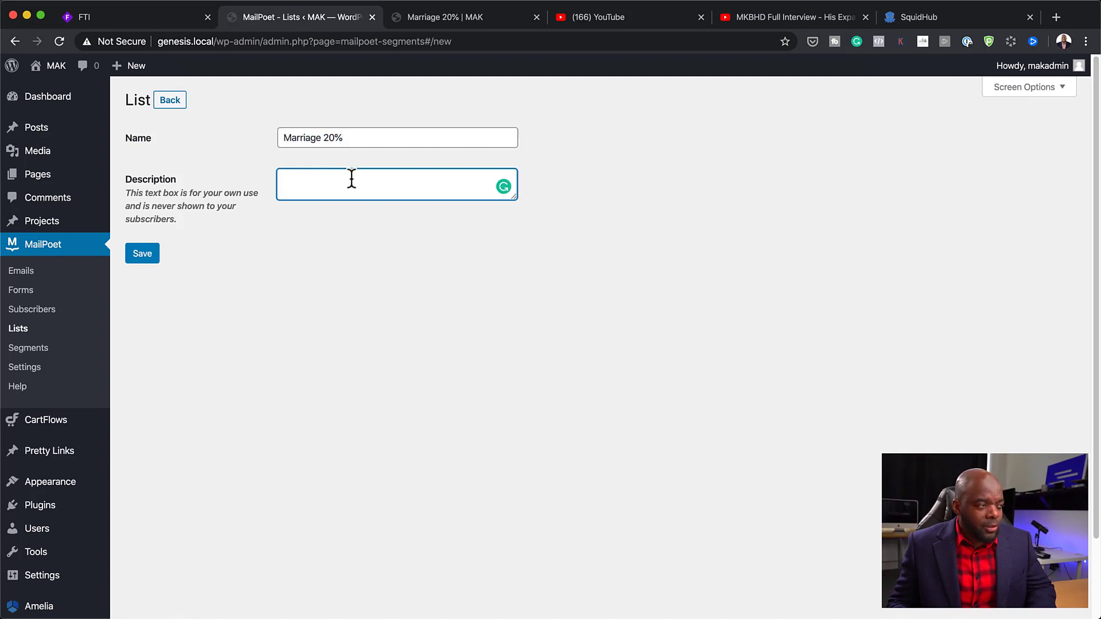
key(super+v)
click(142, 253)
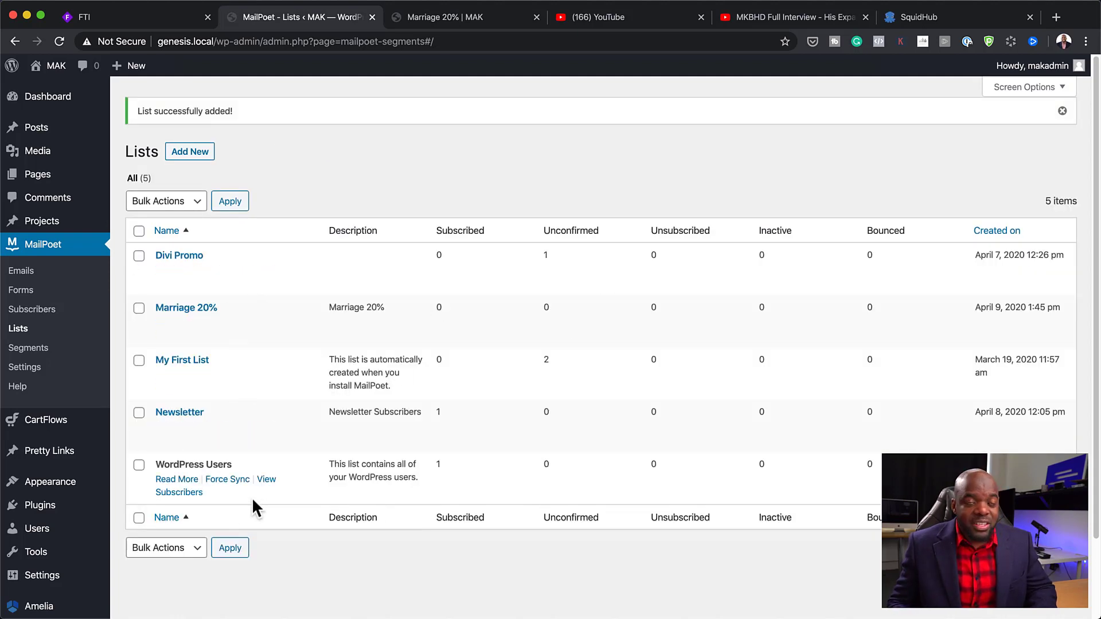
Step: Create a new MailPoet form and name it "Marriage 20%"
click(36, 291)
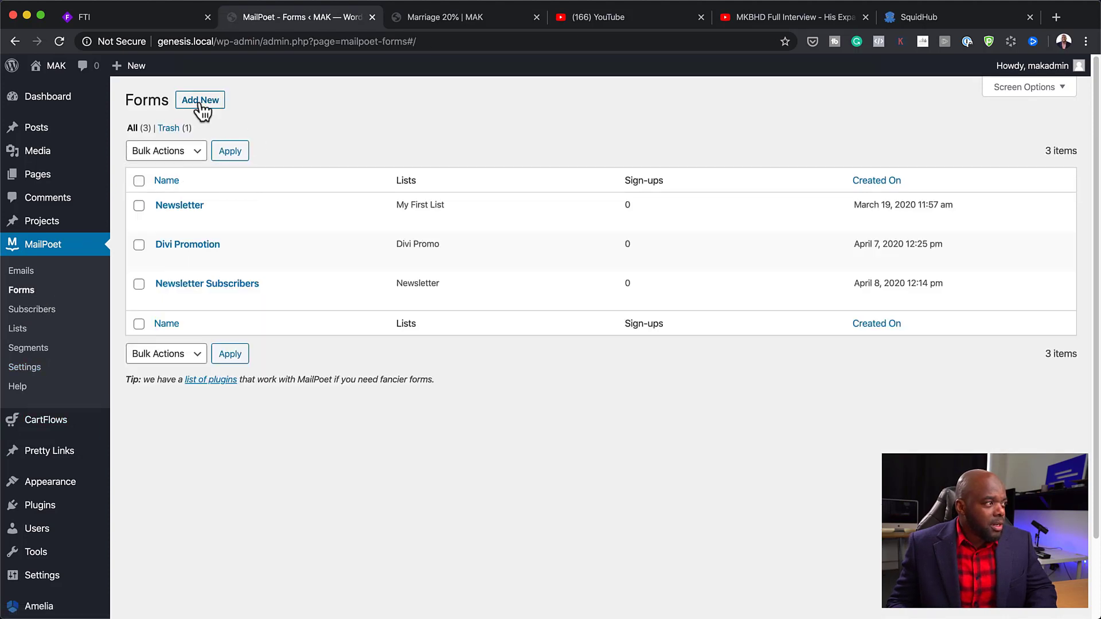
click(200, 101)
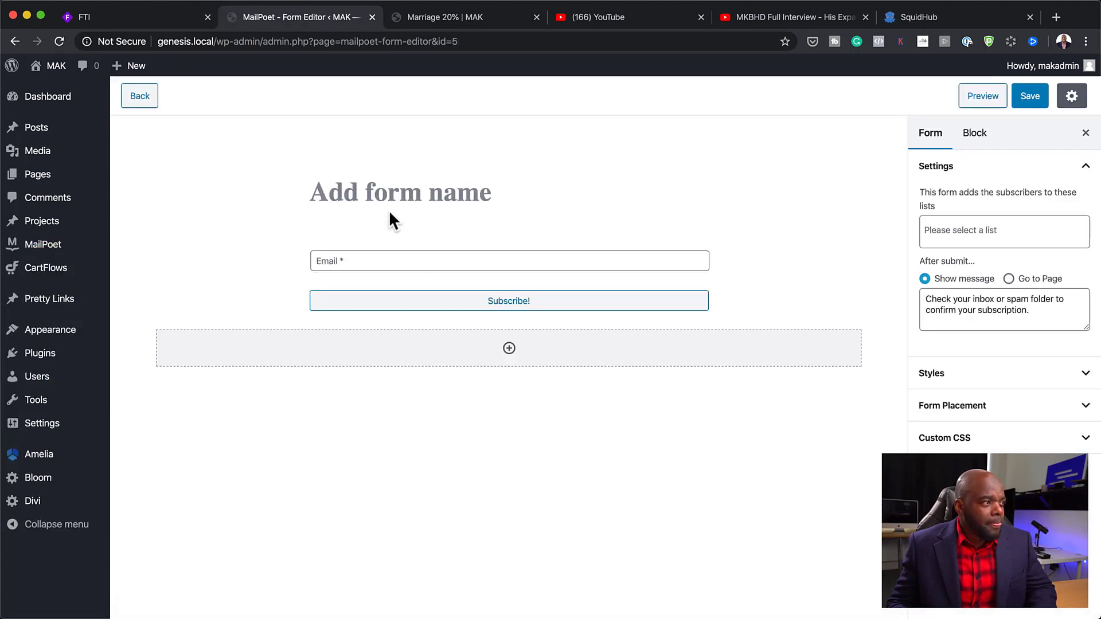
click(355, 204)
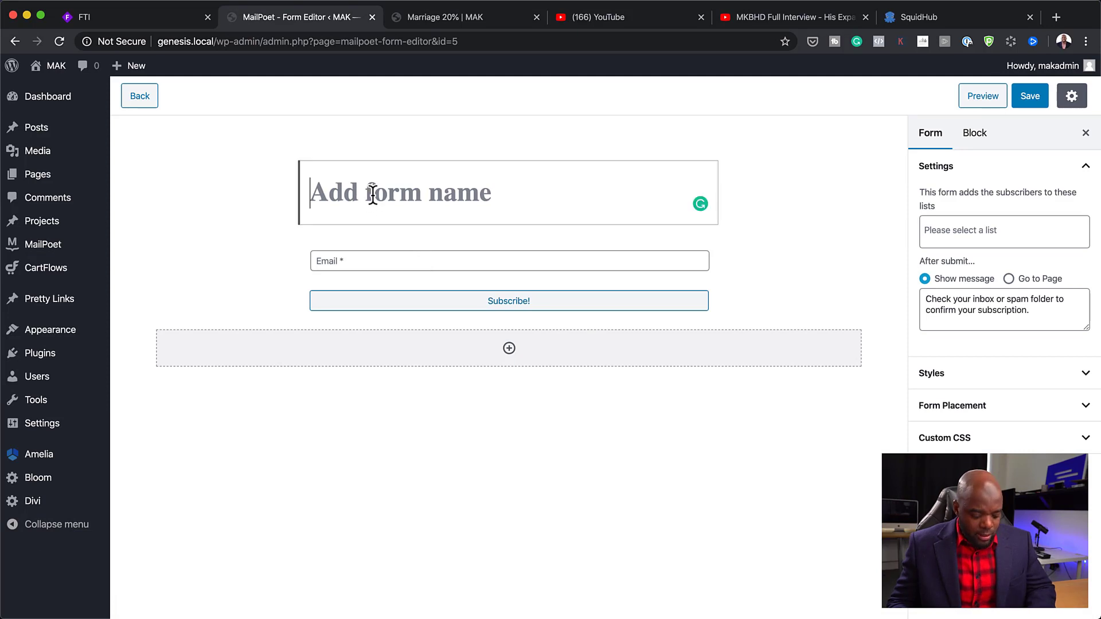
key(super+v)
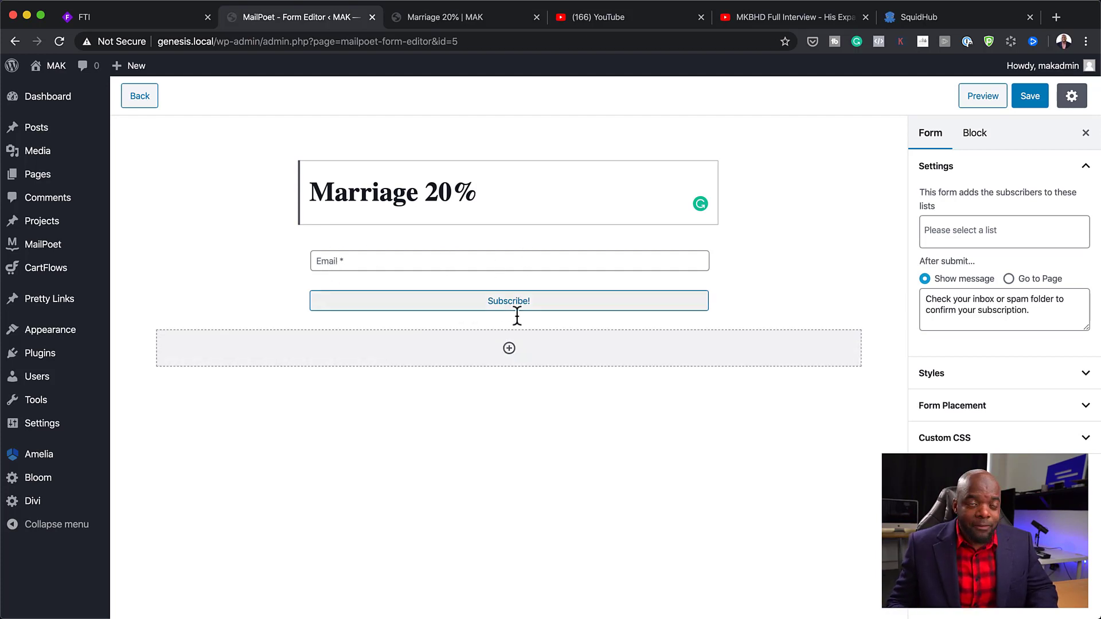
Step: Check the input fields of the landing page's signup form in the Visual Builder, and return to the MailPoet form editor
click(427, 21)
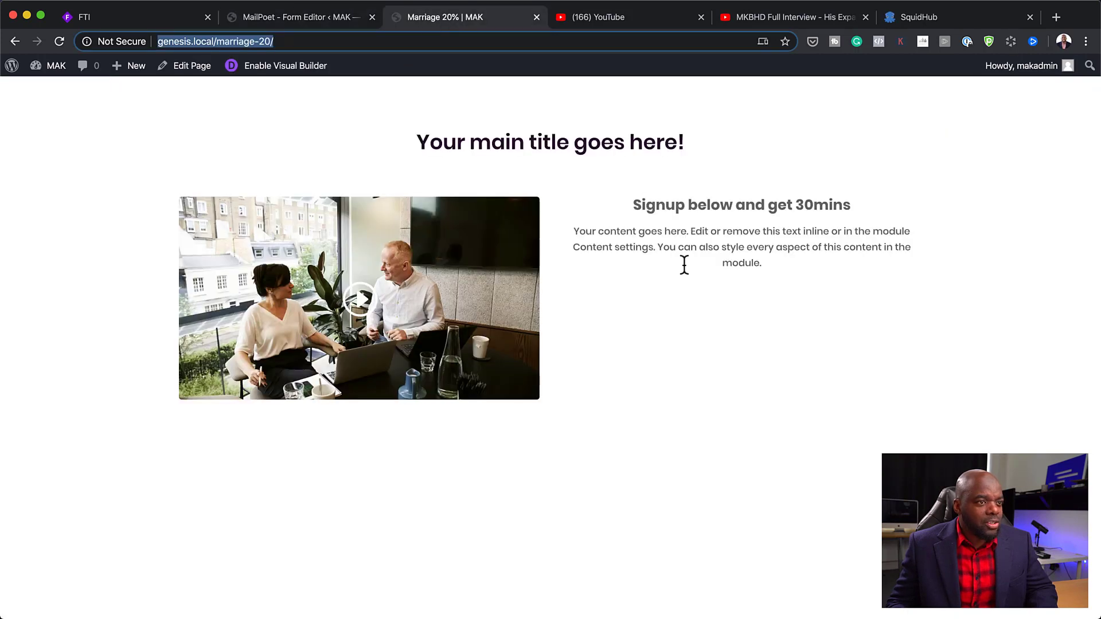
click(263, 66)
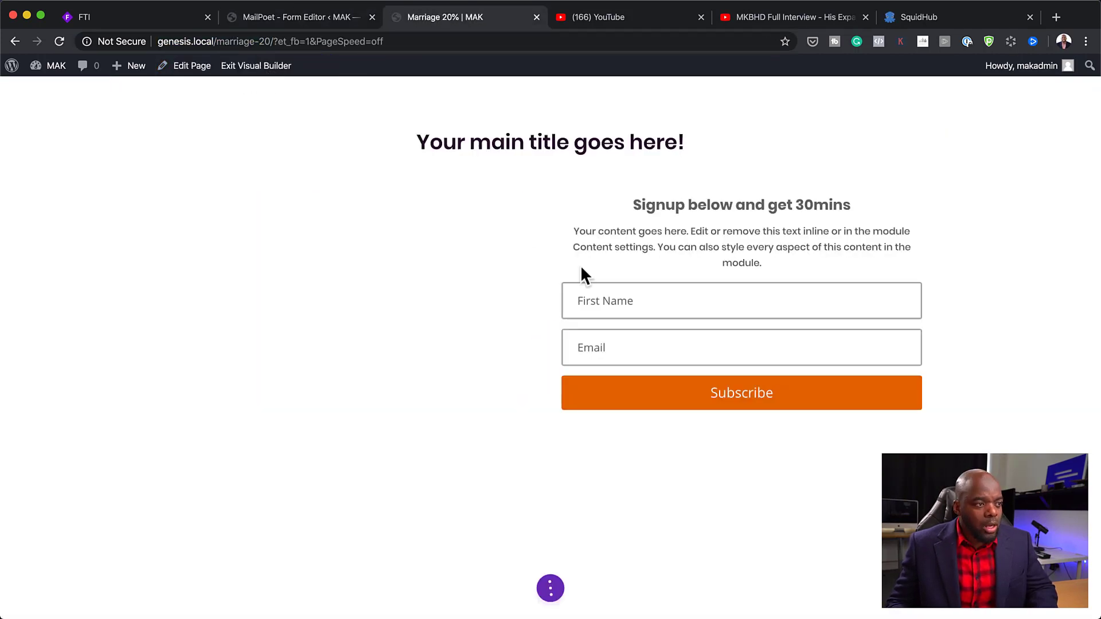
click(305, 19)
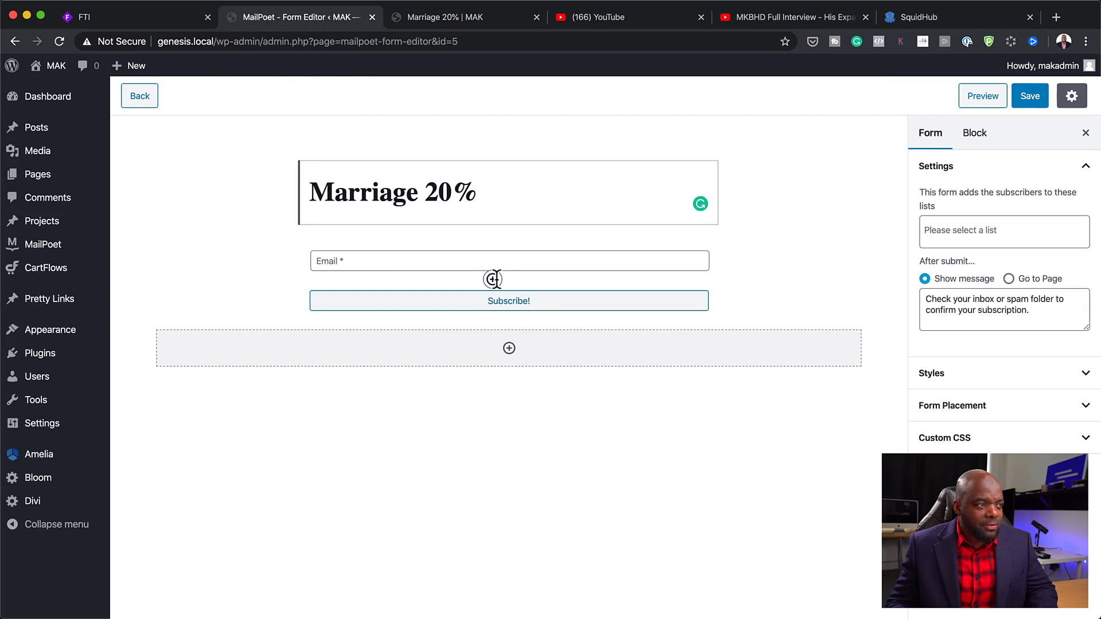
Step: Add a First name field to the Marriage 20% form
click(492, 280)
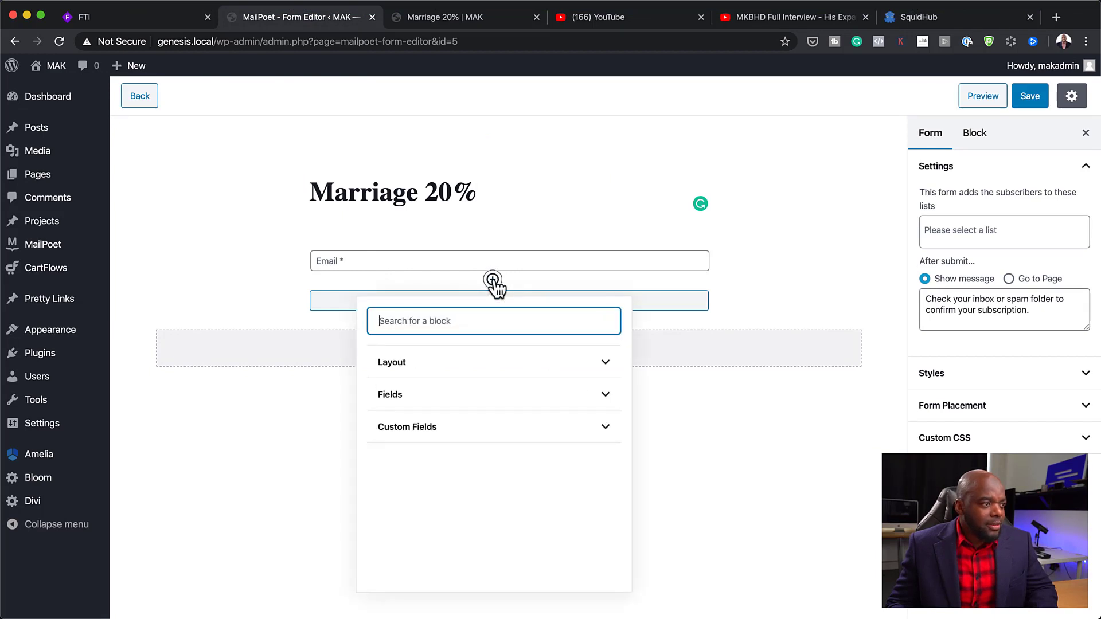
click(509, 350)
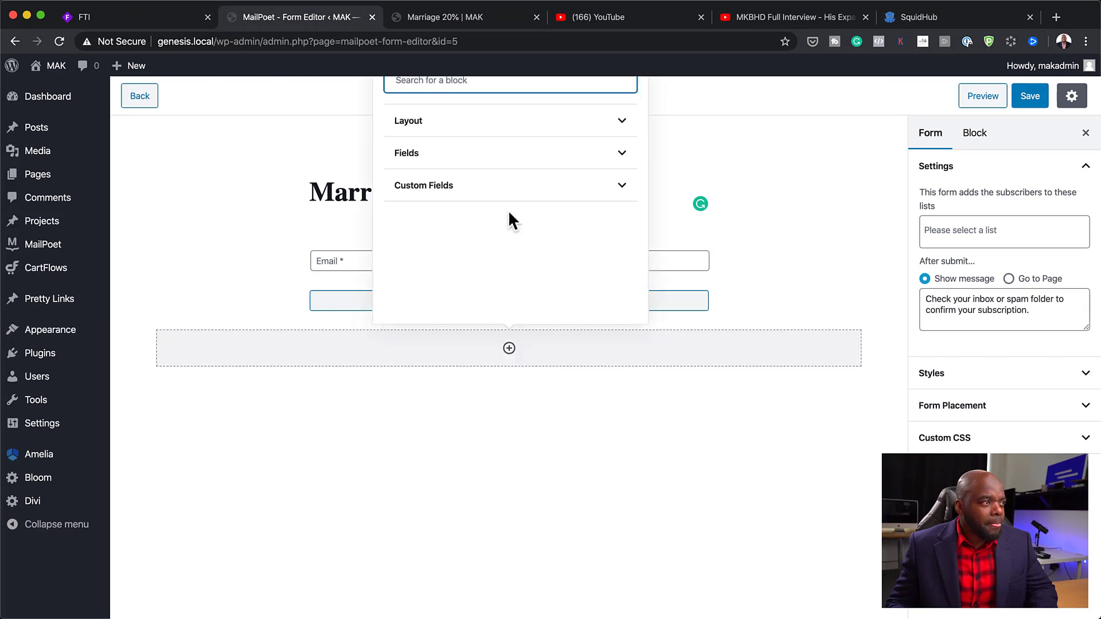
click(456, 151)
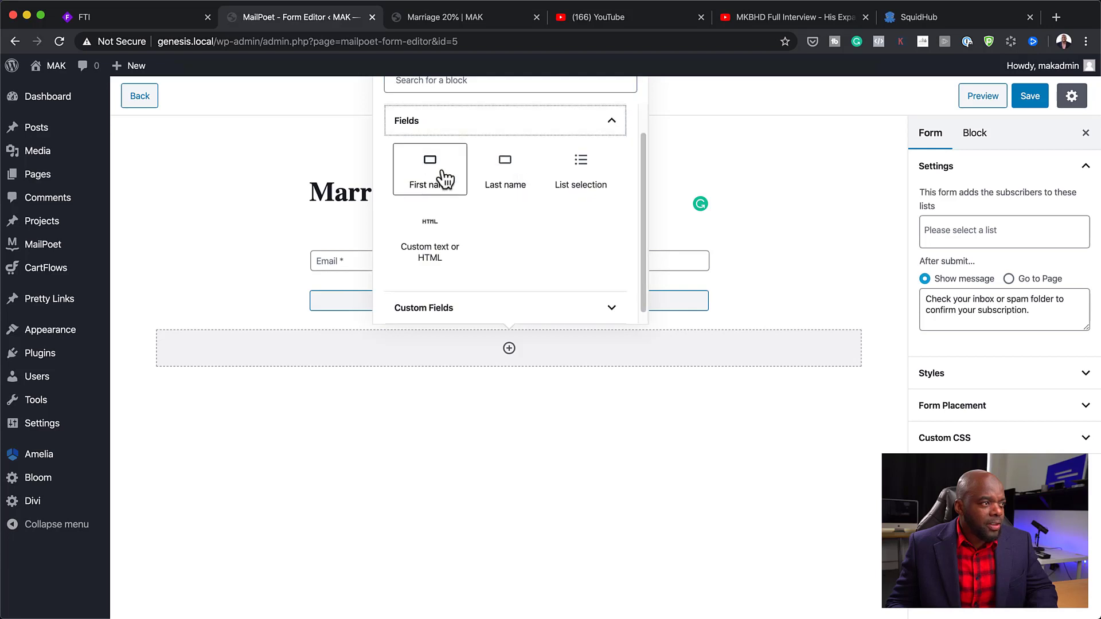
click(444, 179)
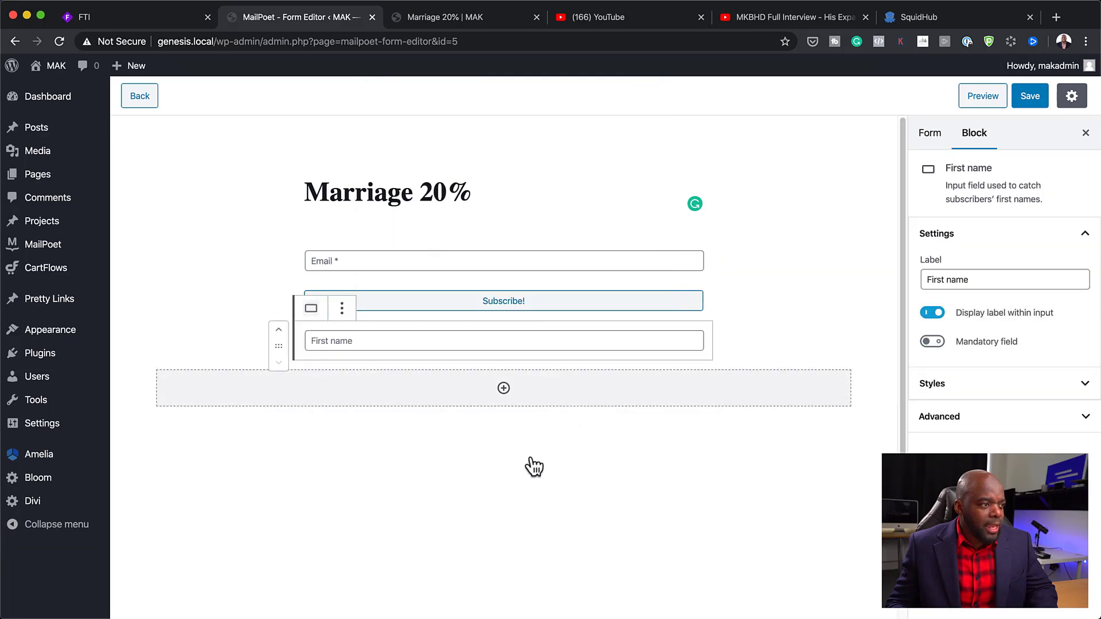
Step: Move the First name field above the Email field and make it mandatory
click(278, 333)
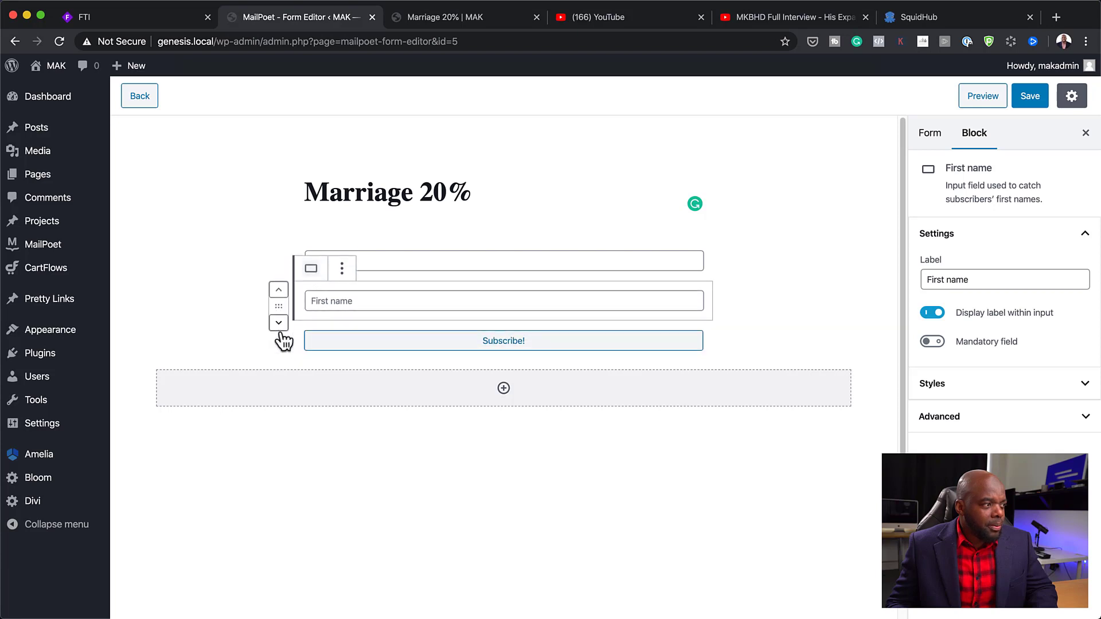
click(278, 290)
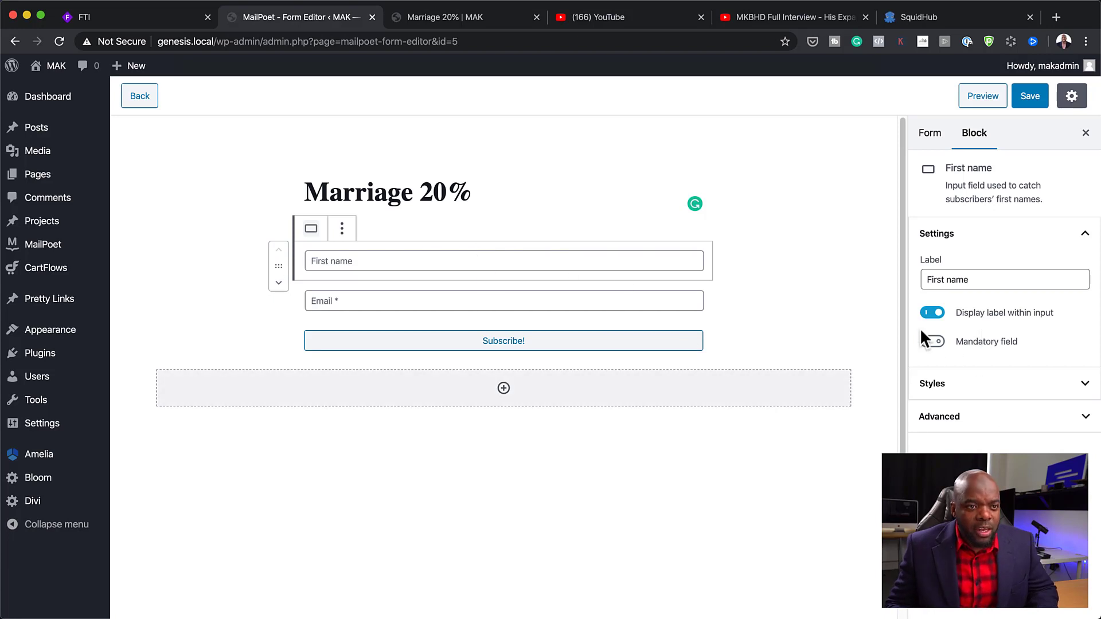
click(936, 343)
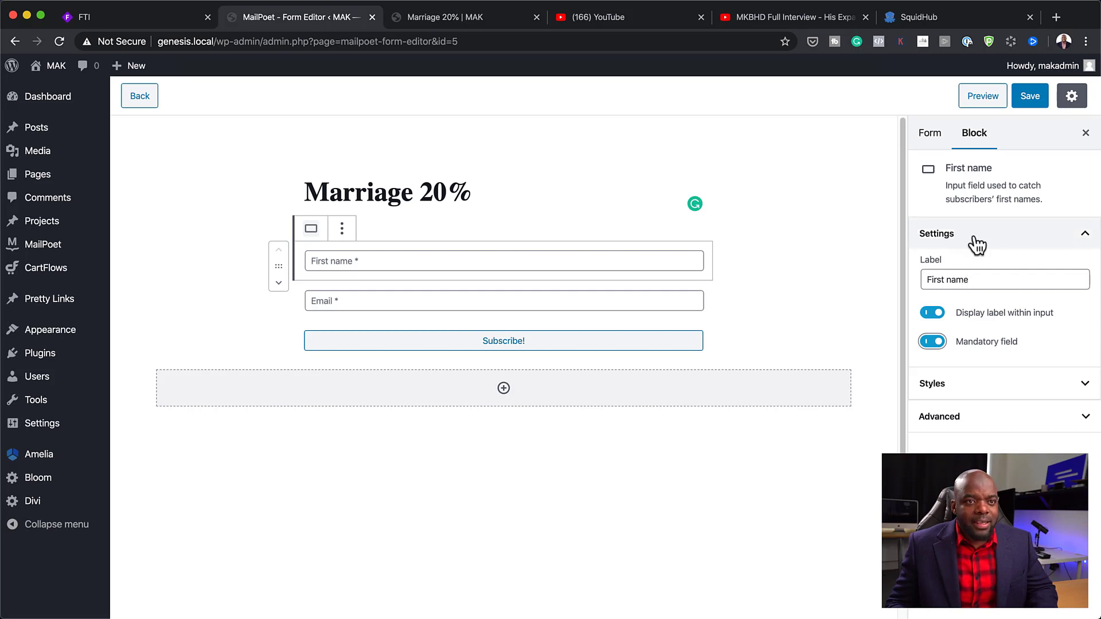
Step: Set the form to add subscribers to the Marriage 20% list and save the form
click(932, 135)
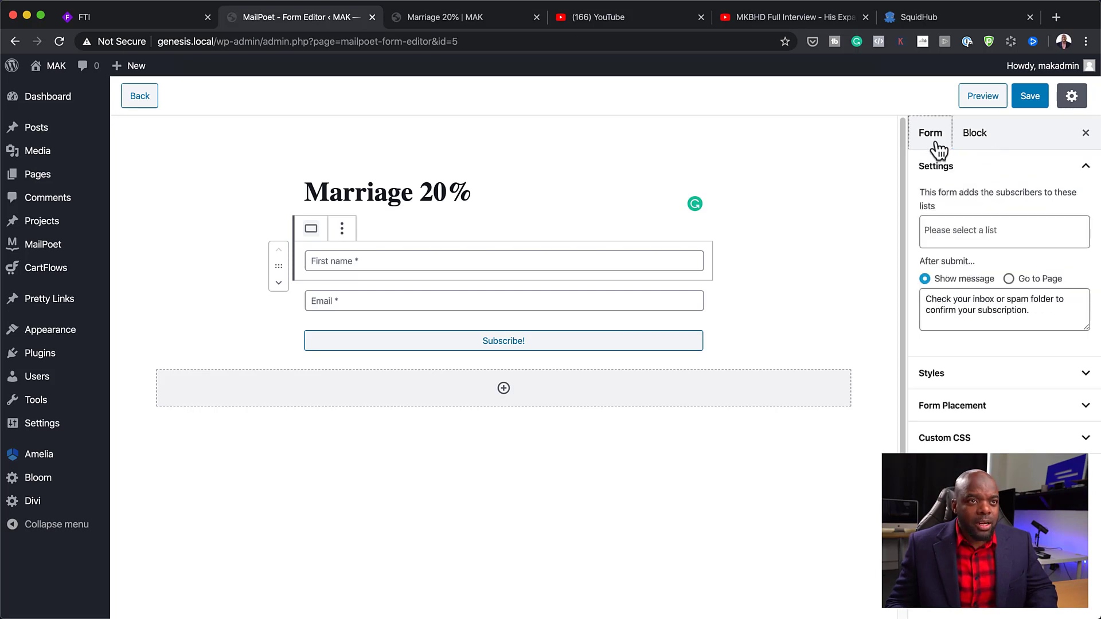
click(1004, 231)
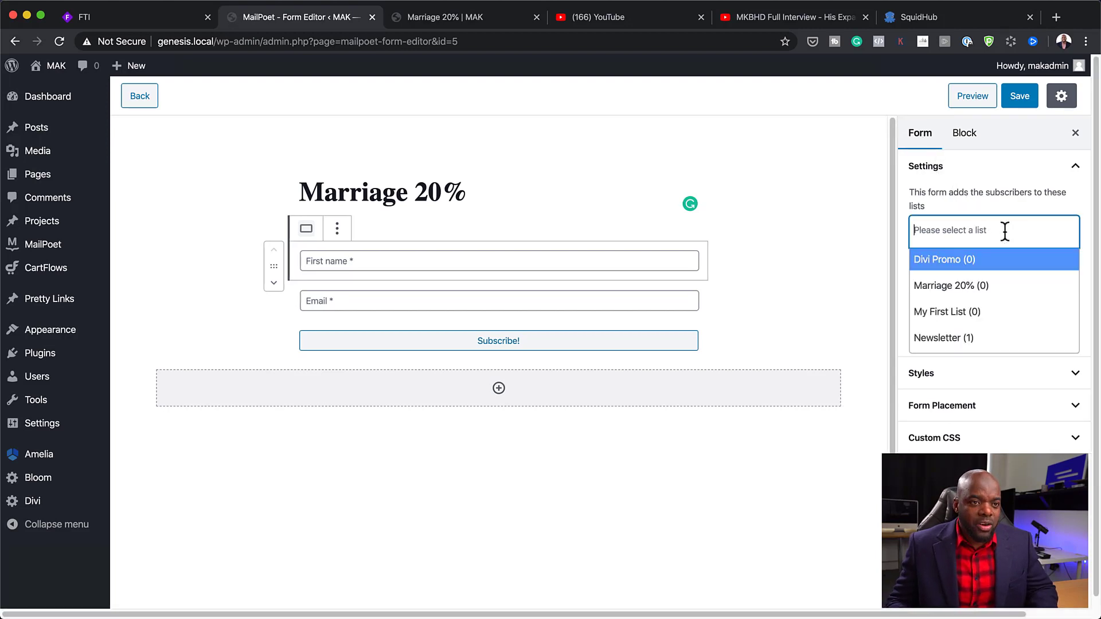
click(947, 287)
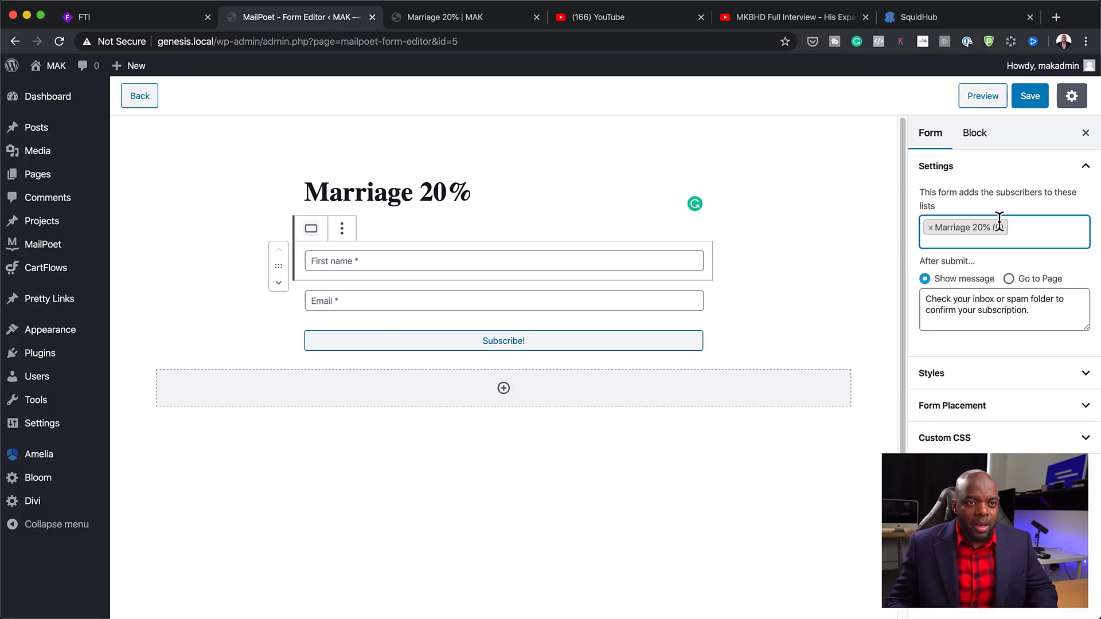
click(434, 191)
drag(420, 191, 476, 191)
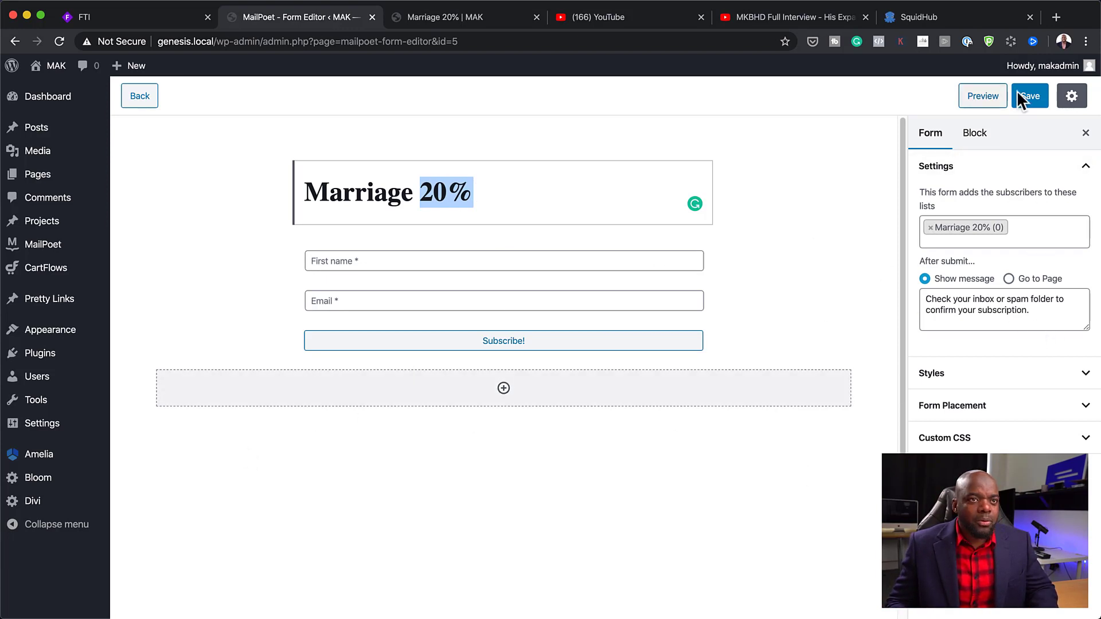
click(1033, 107)
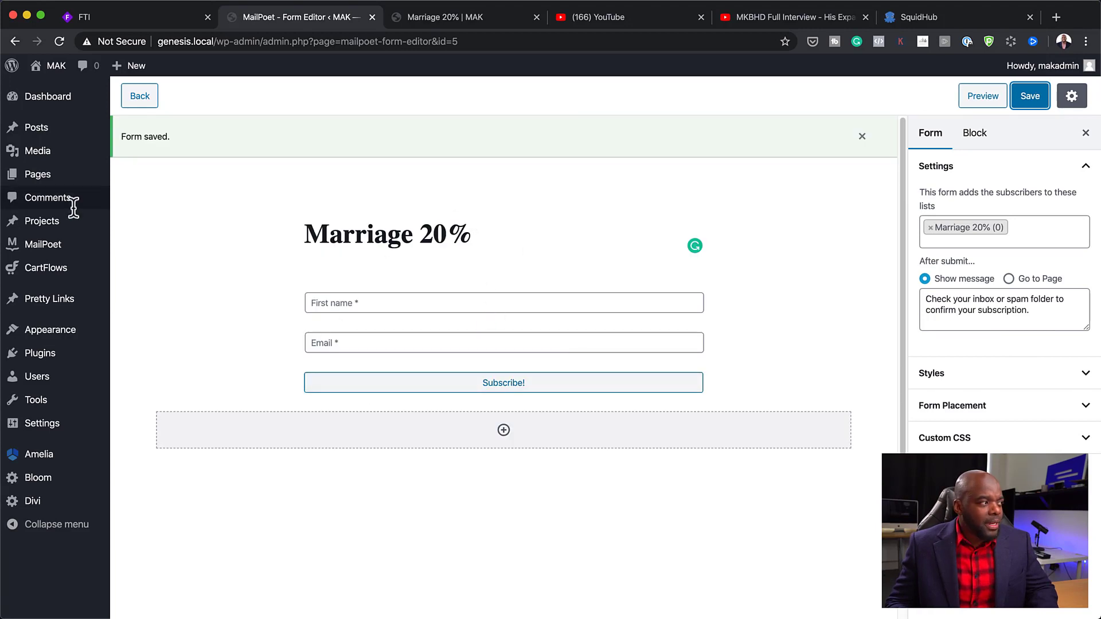
mouse_move(66, 247)
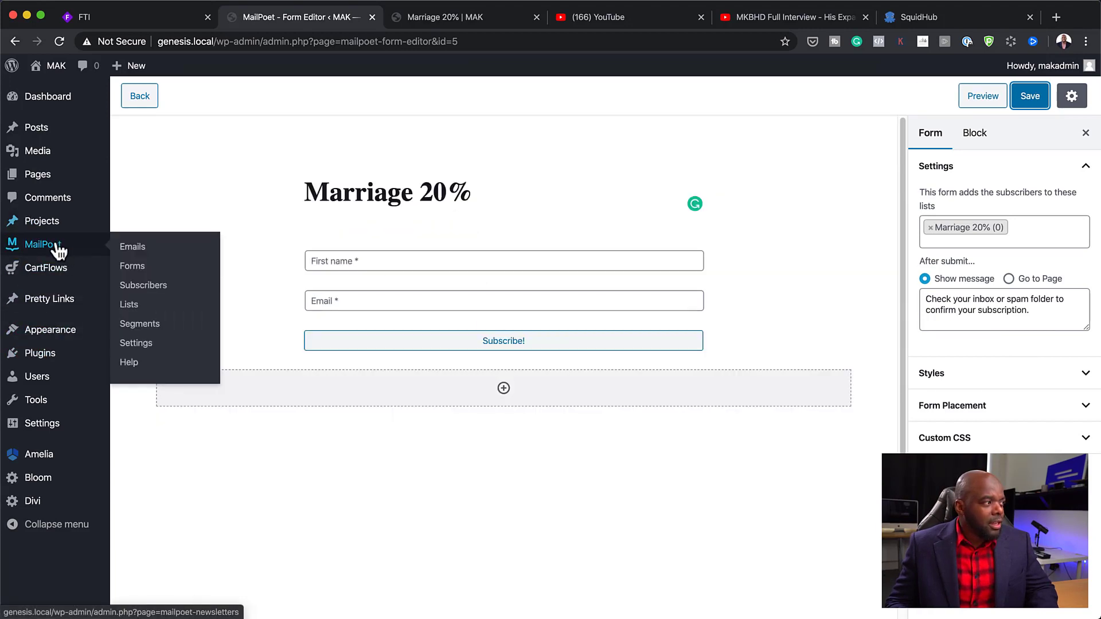
Step: Check the MailPoet lists and subscribers, and return to the Marriage 20% page in the Visual Builder
click(141, 312)
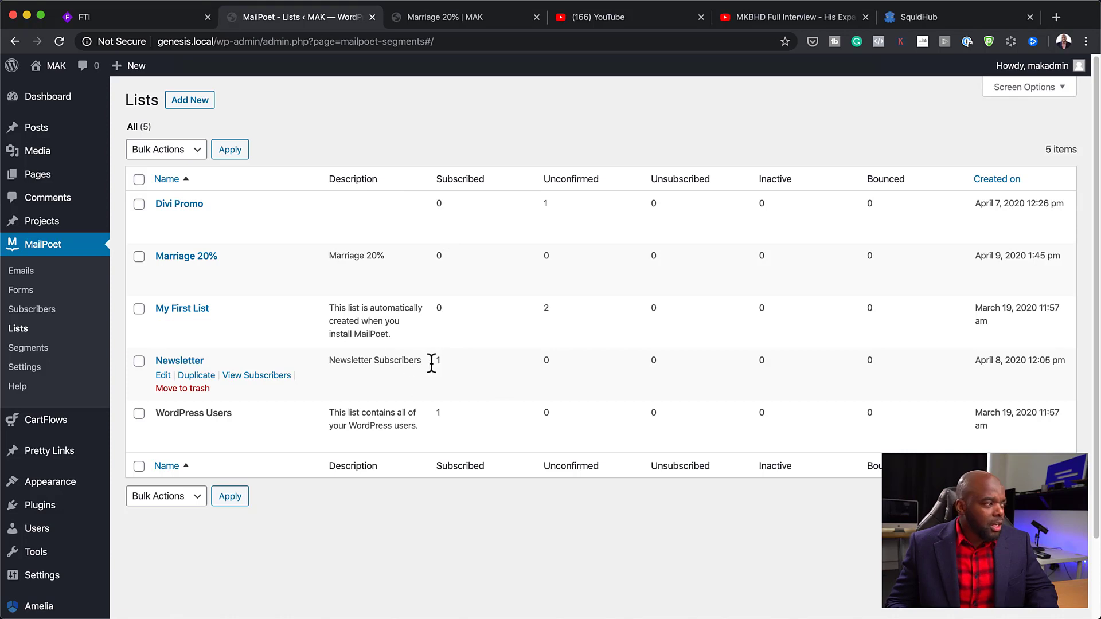
click(49, 313)
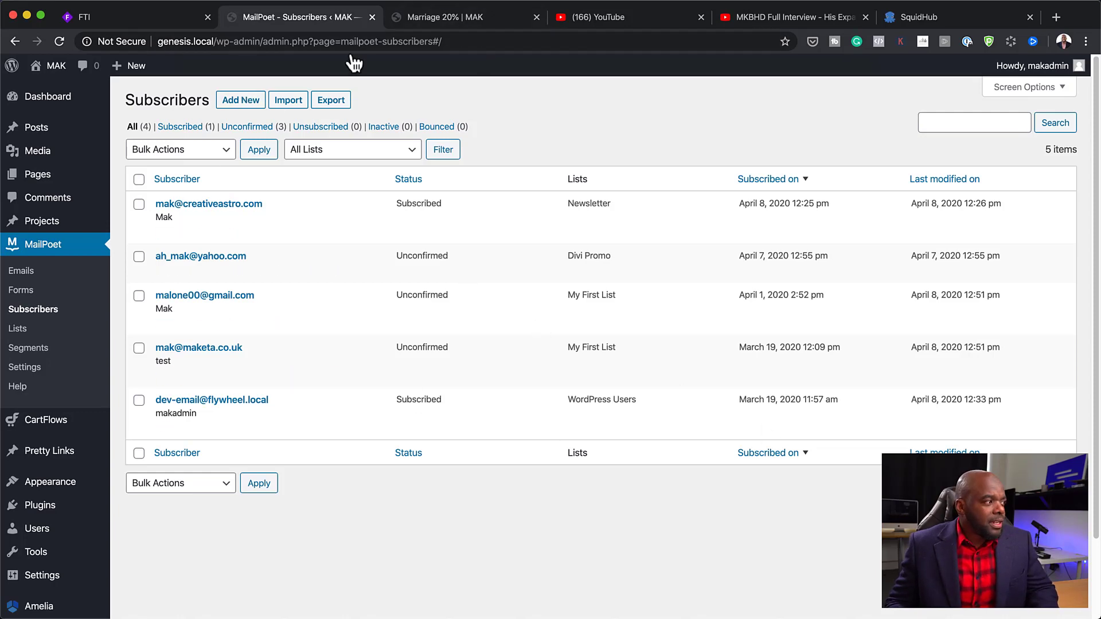
click(453, 21)
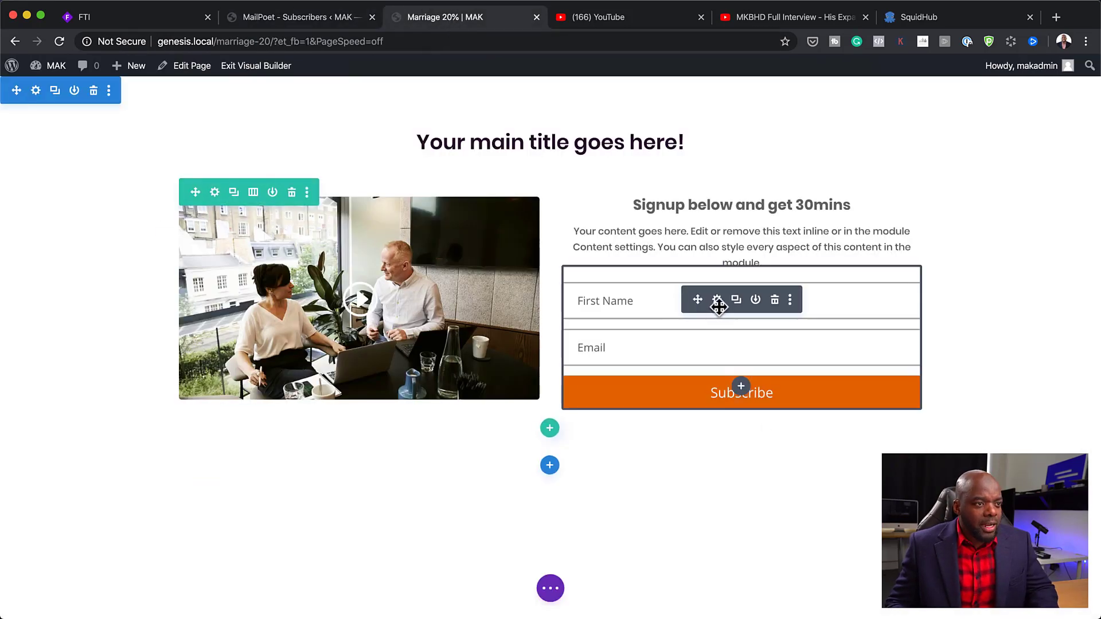
Step: Set the email service provider of the landing page's signup form to MailPoet
click(717, 302)
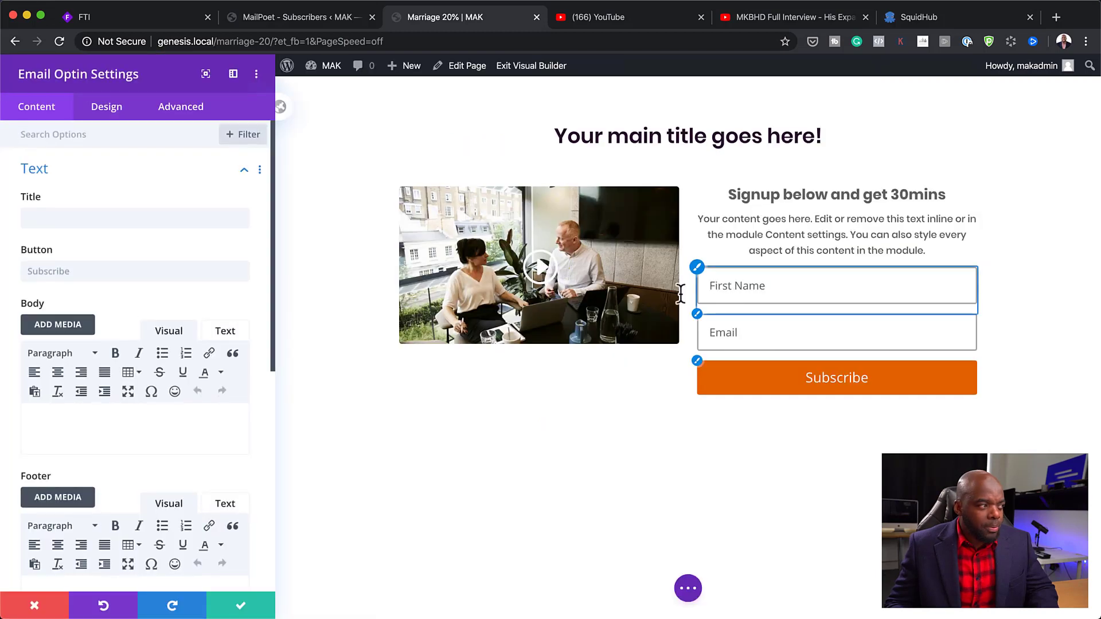
scroll(162, 449, down, 10)
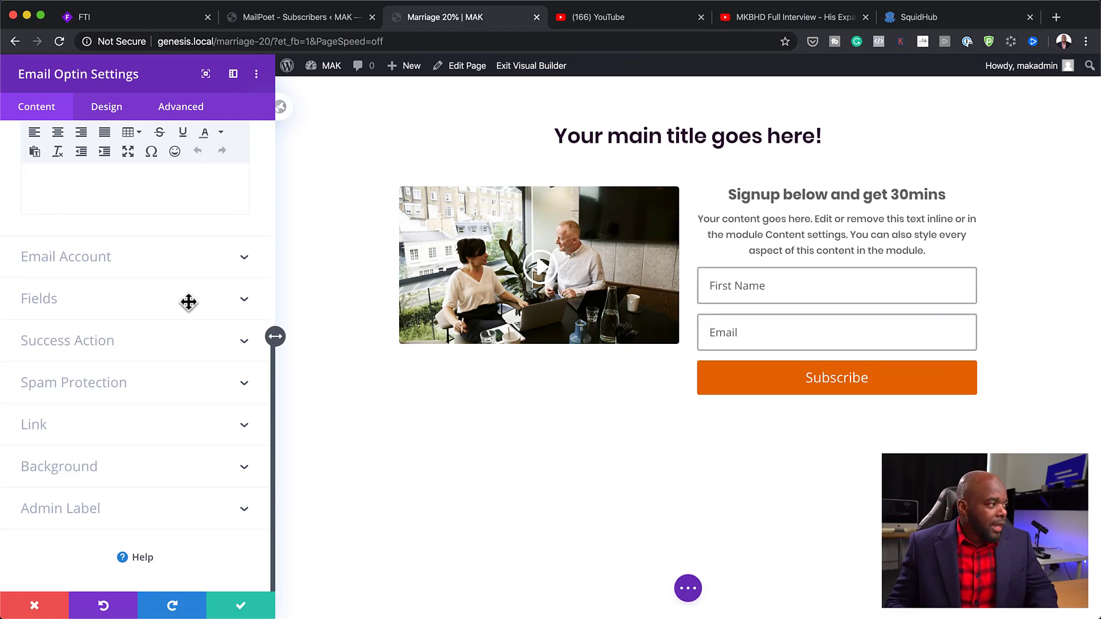
click(119, 267)
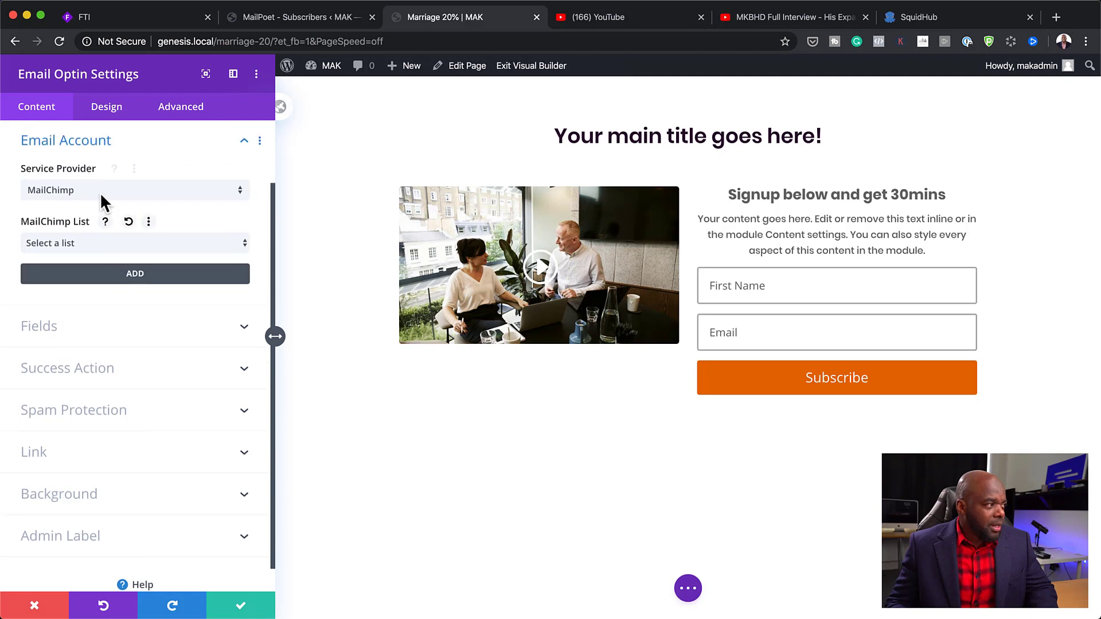
click(102, 197)
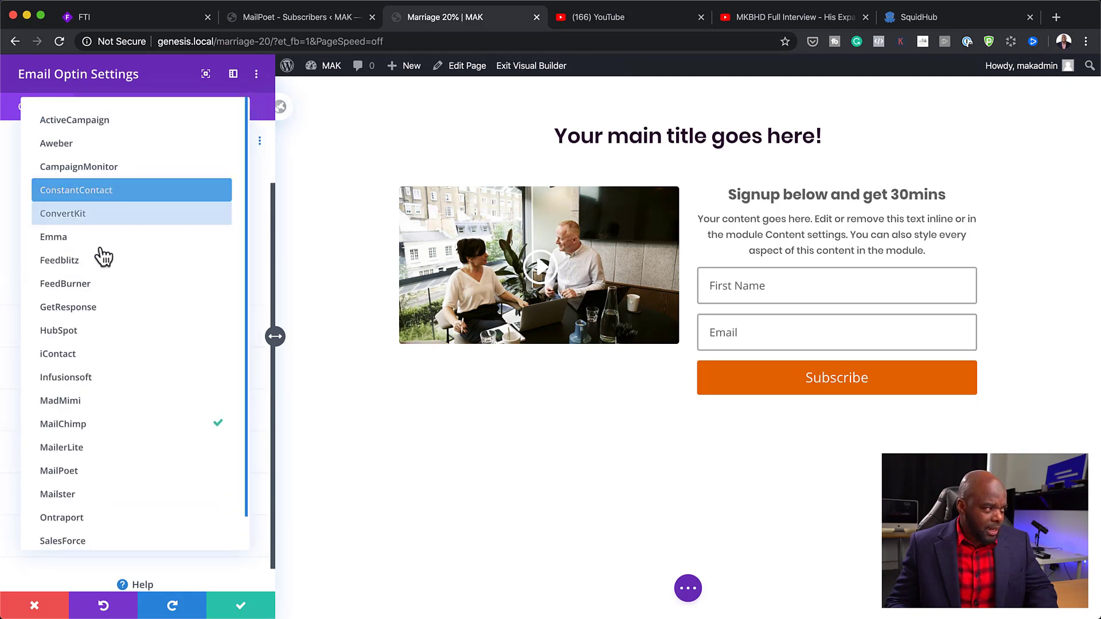
click(122, 475)
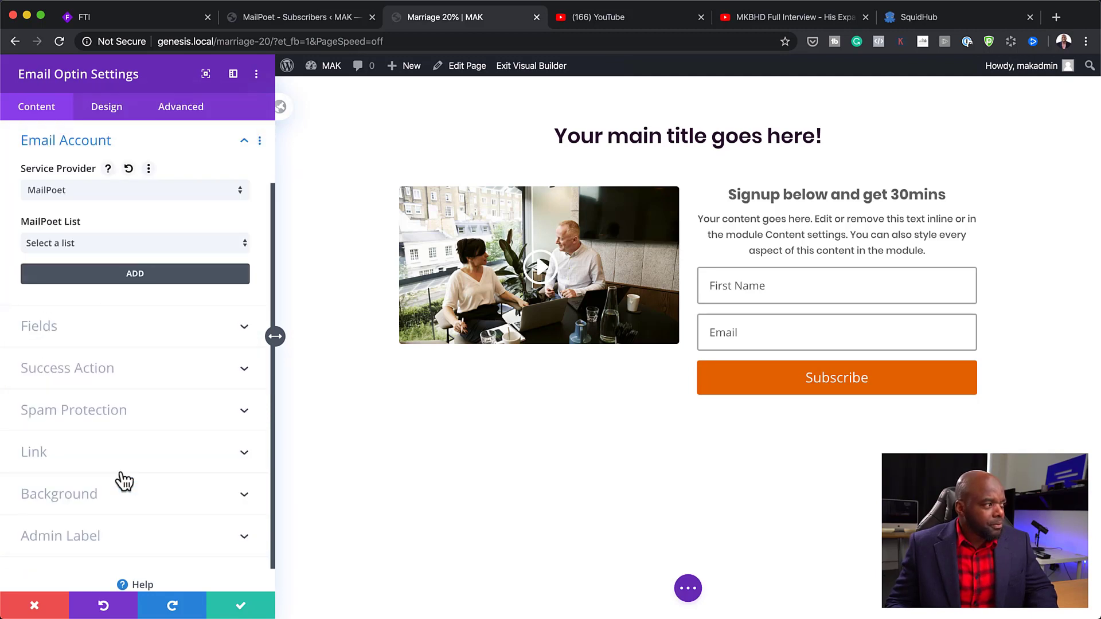
Step: Check the MailPoet lists offered for the signup form and add a new MailPoet account named Marriage
click(80, 245)
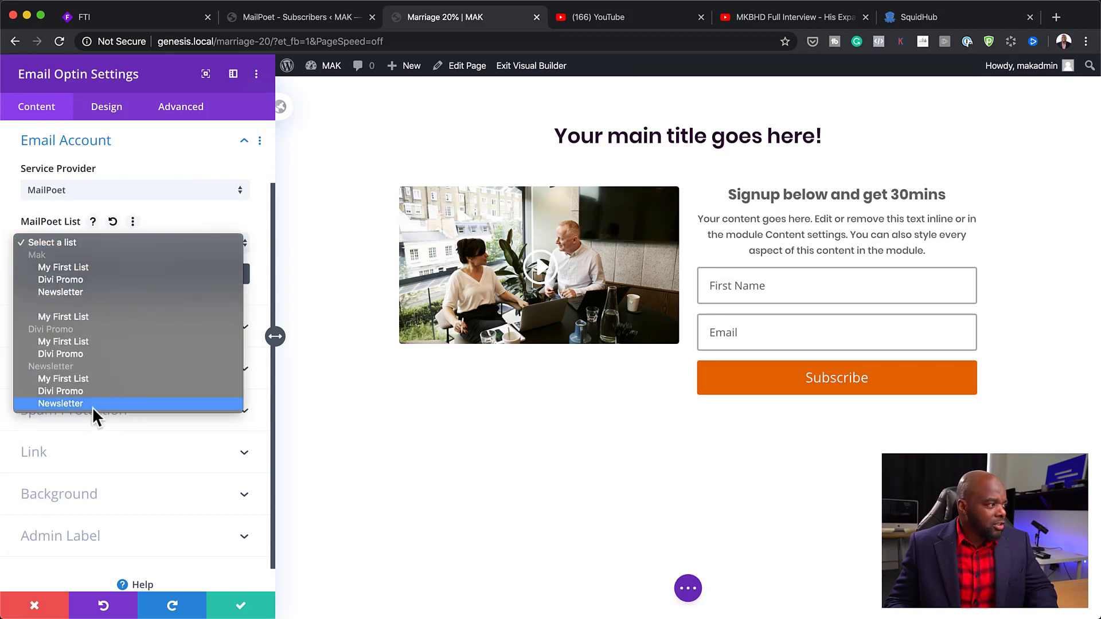
click(178, 244)
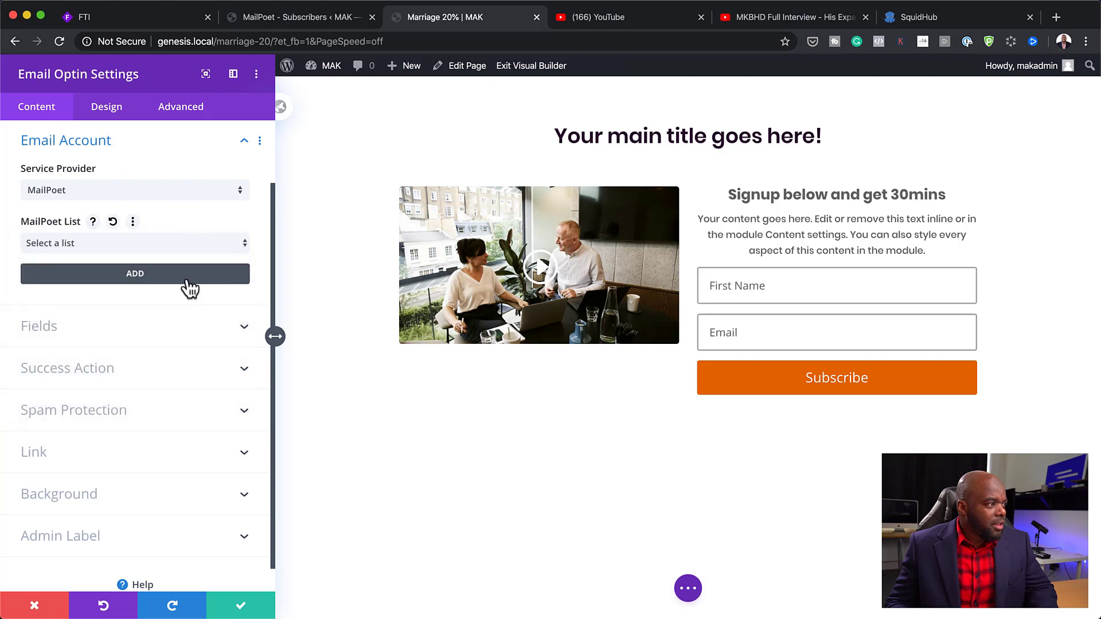
click(131, 274)
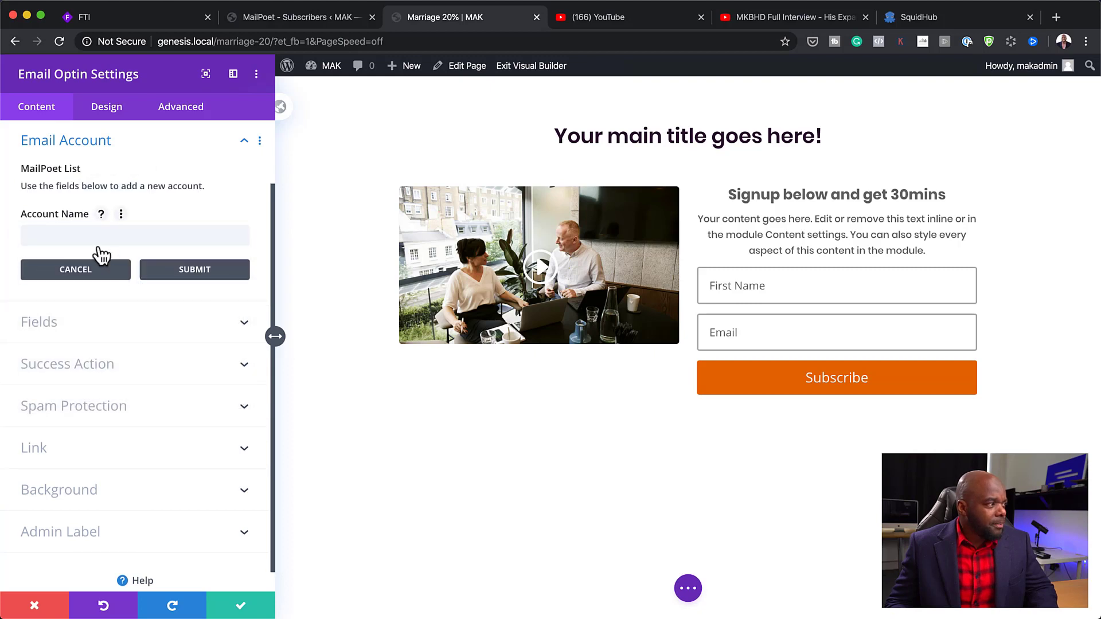
text(M)
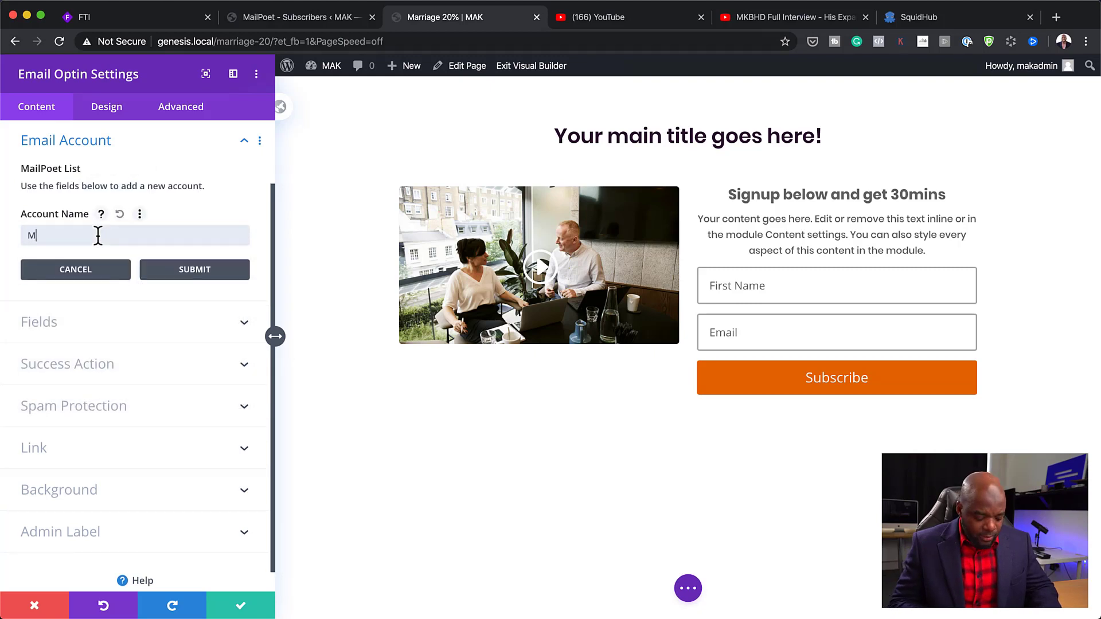
text(arriage)
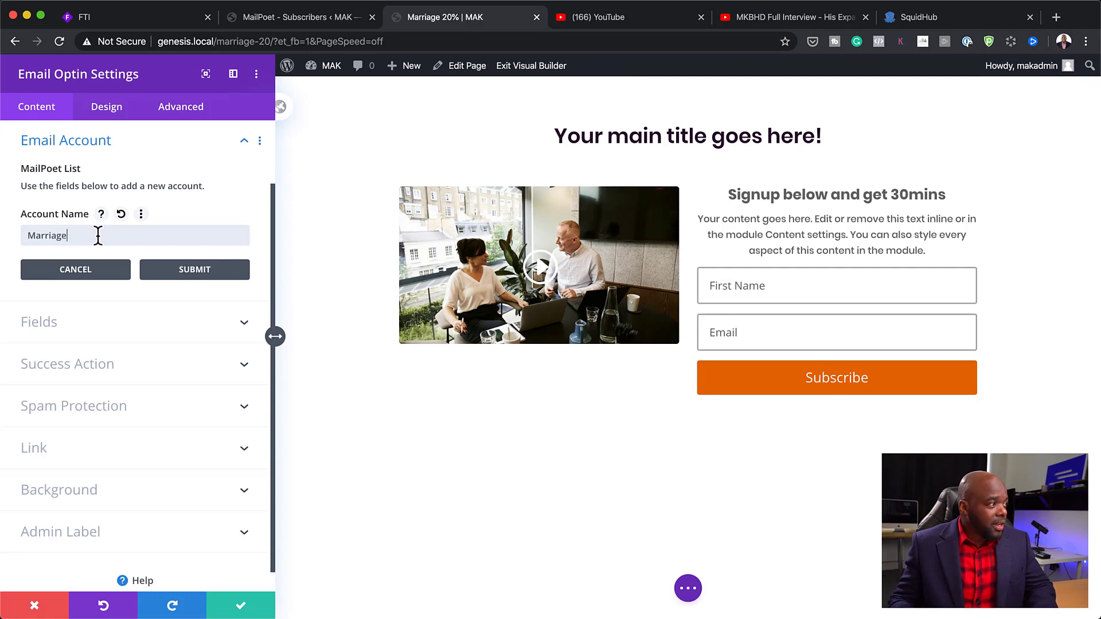
click(195, 273)
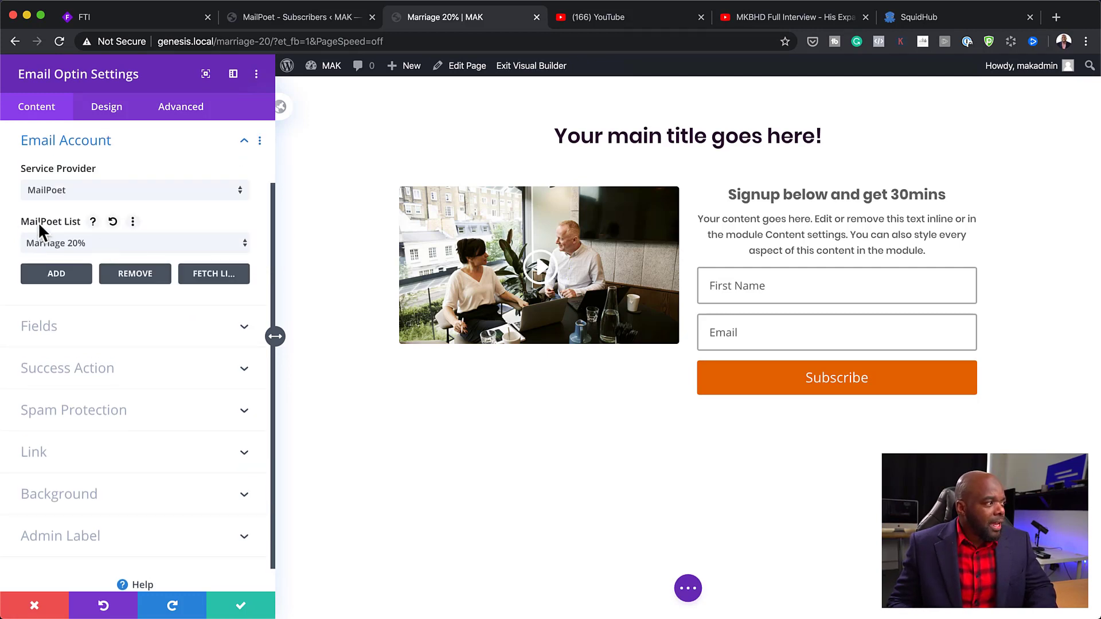
Step: Choose the Marriage 20% list under the Marriage account for the signup form and save the module's settings
click(64, 246)
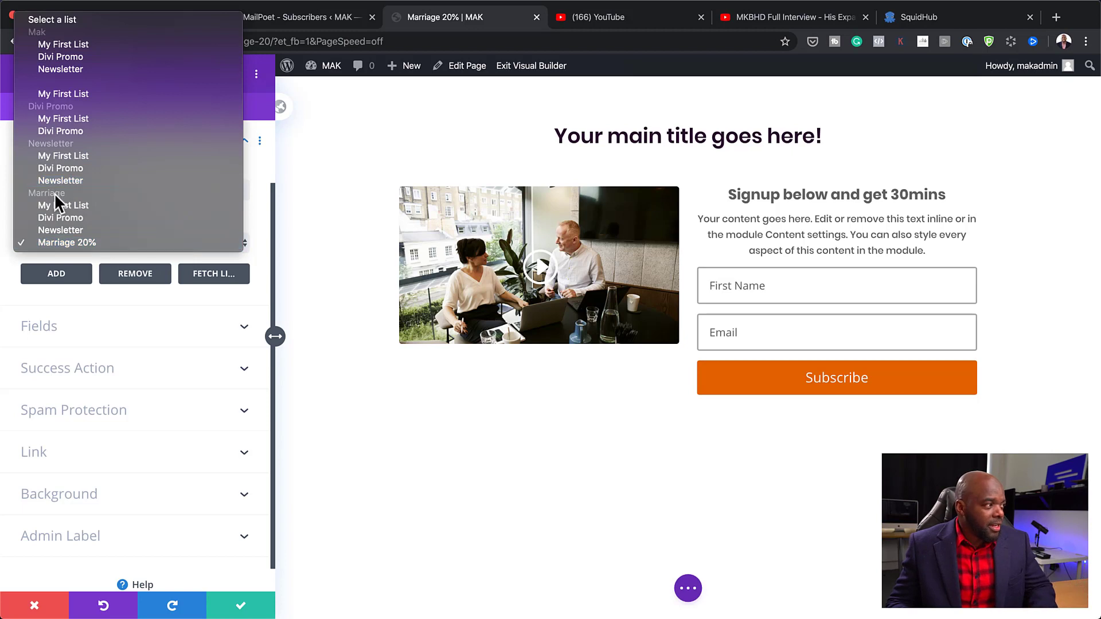
click(70, 242)
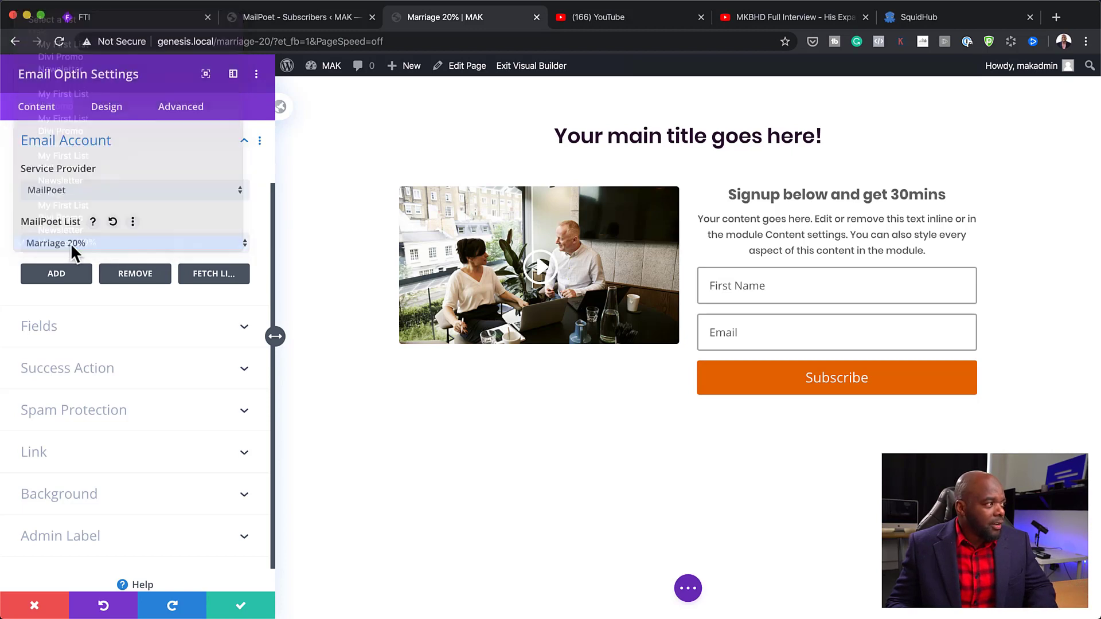
click(67, 281)
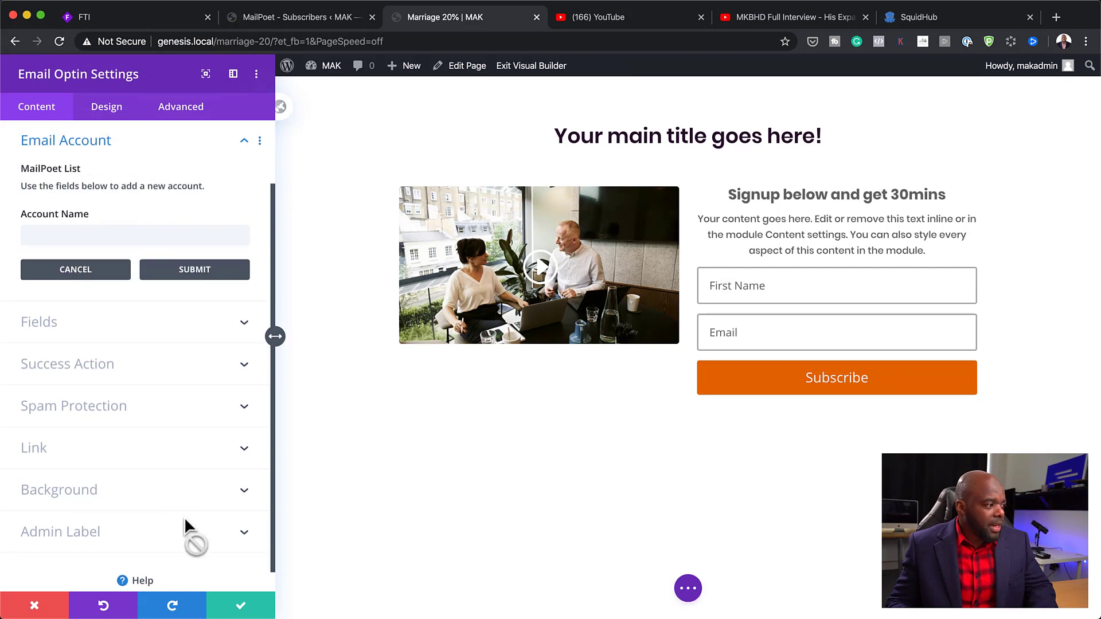
click(241, 606)
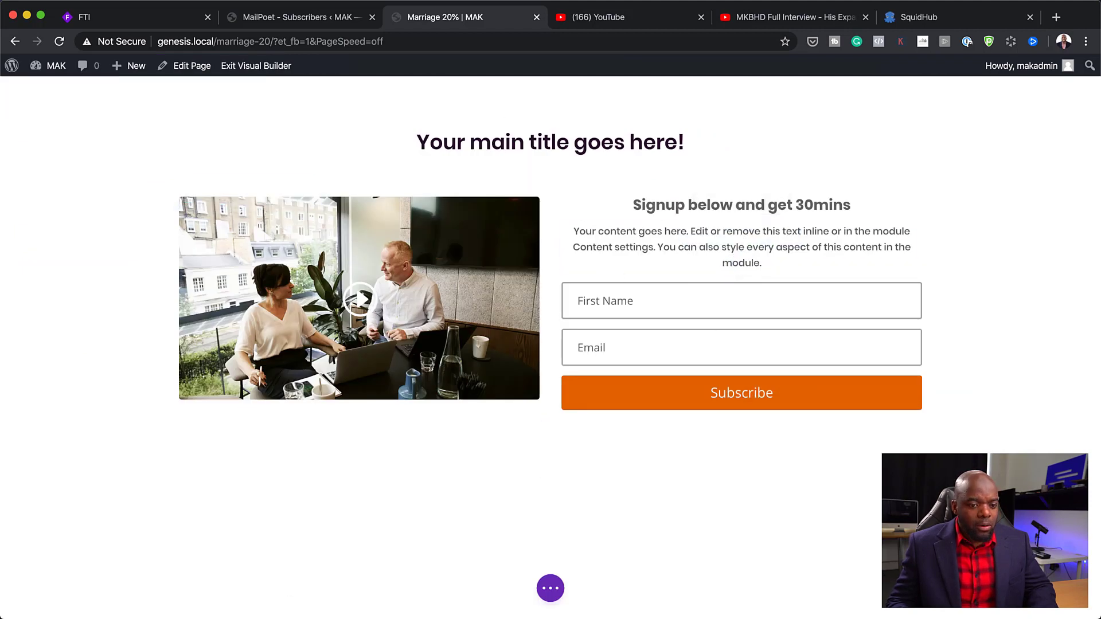
Step: Exit the Visual Builder and check how the First Name and Email fields look on the live page when focused
click(551, 589)
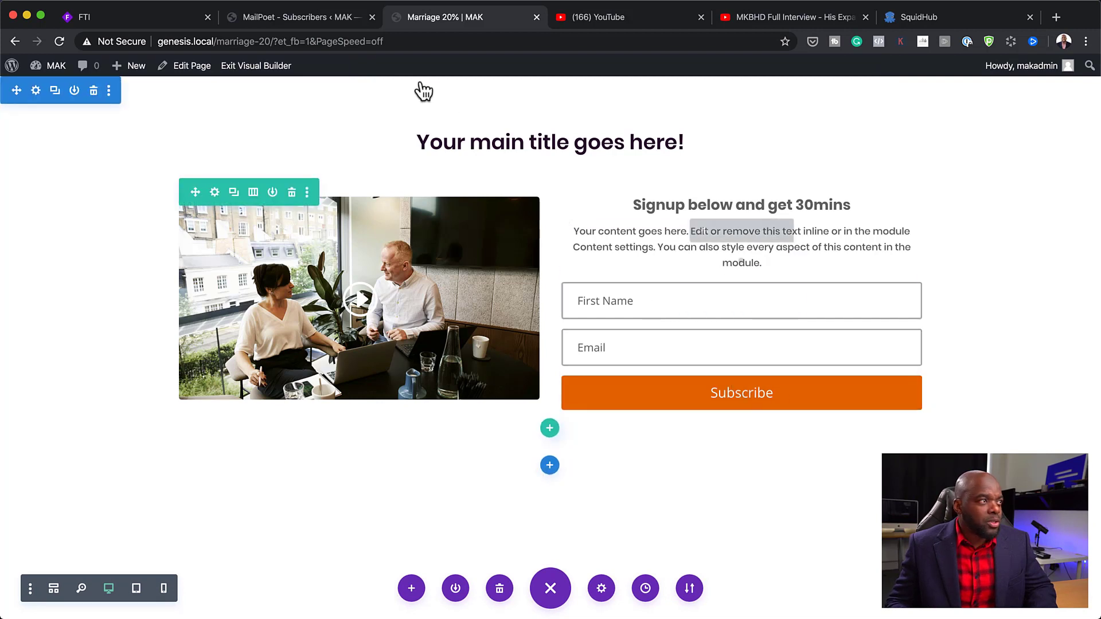
click(285, 69)
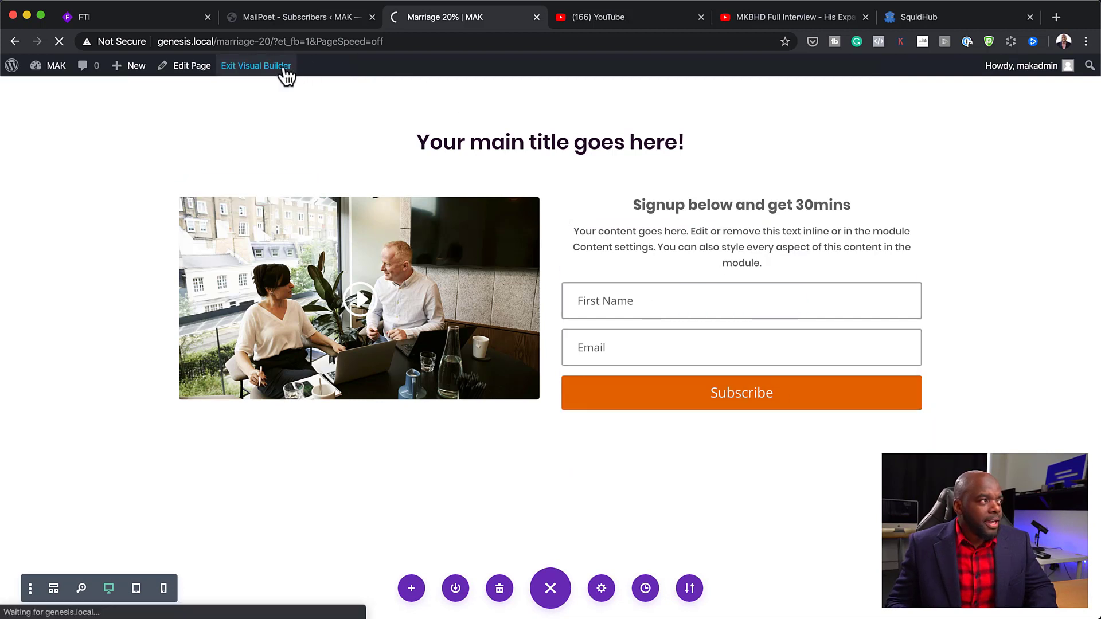
click(730, 303)
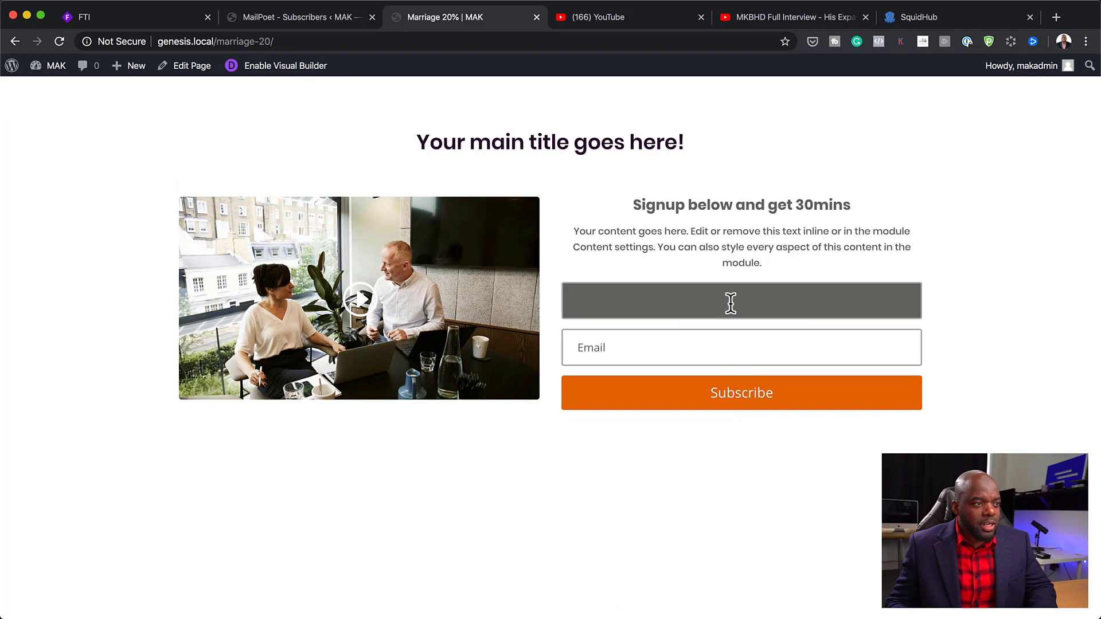
click(628, 354)
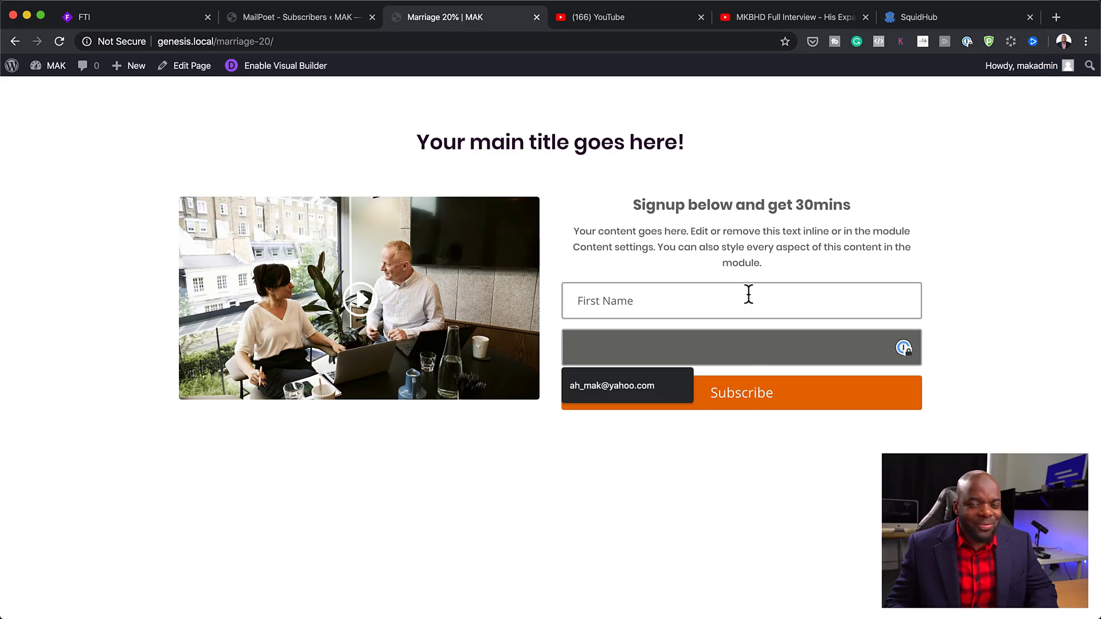
Step: Reopen the page in the Visual Builder and set the signup form's field focus background to white, with field text color #666666
click(274, 66)
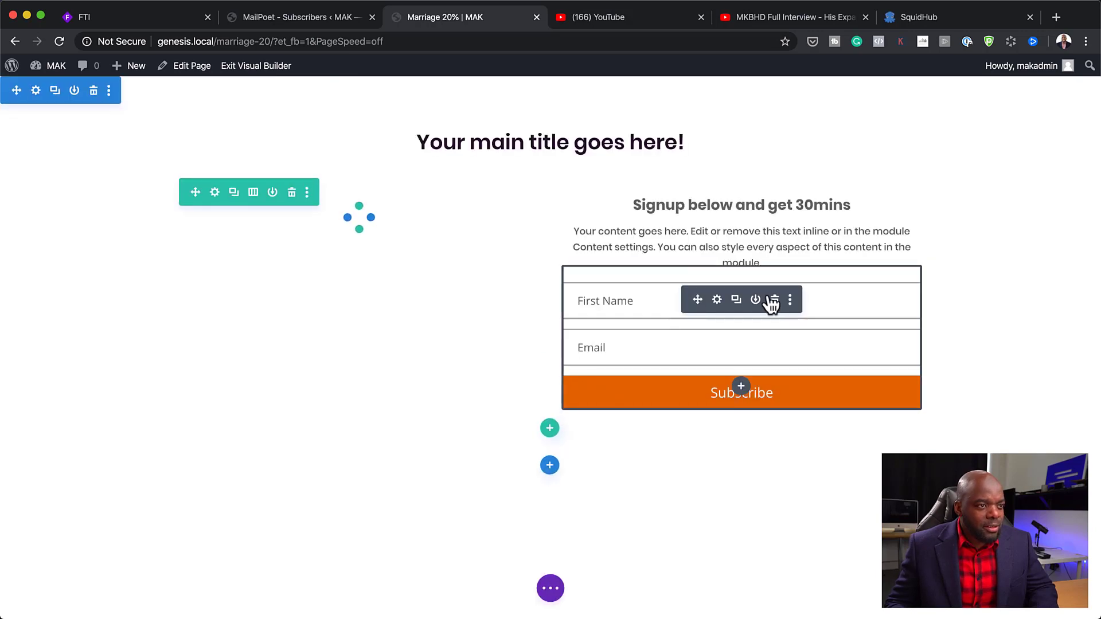
click(717, 301)
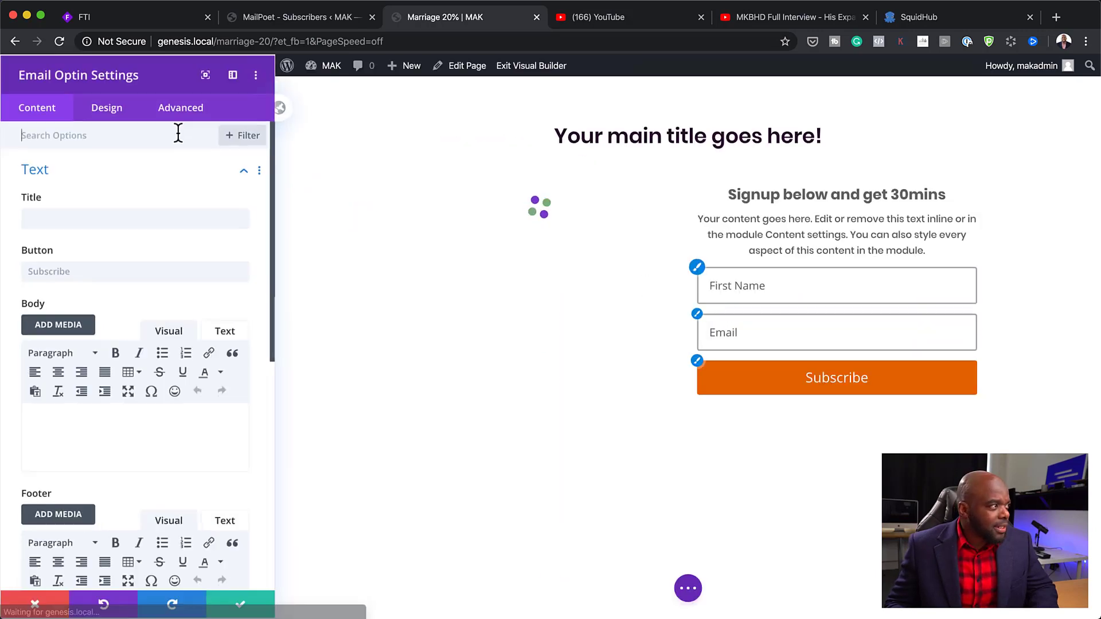
click(118, 114)
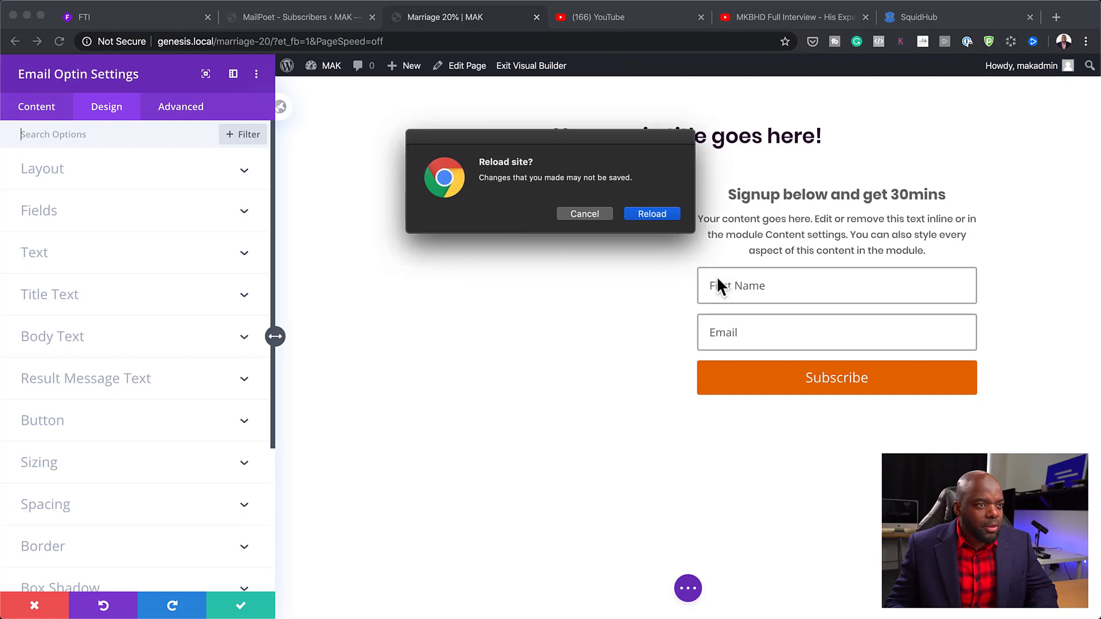
click(584, 215)
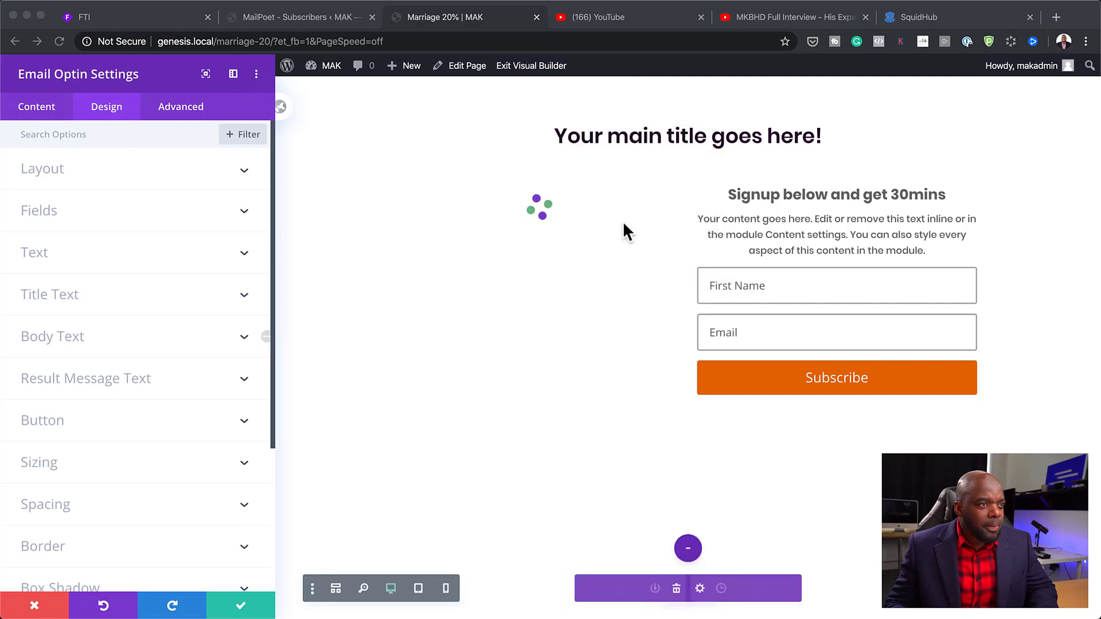
click(74, 217)
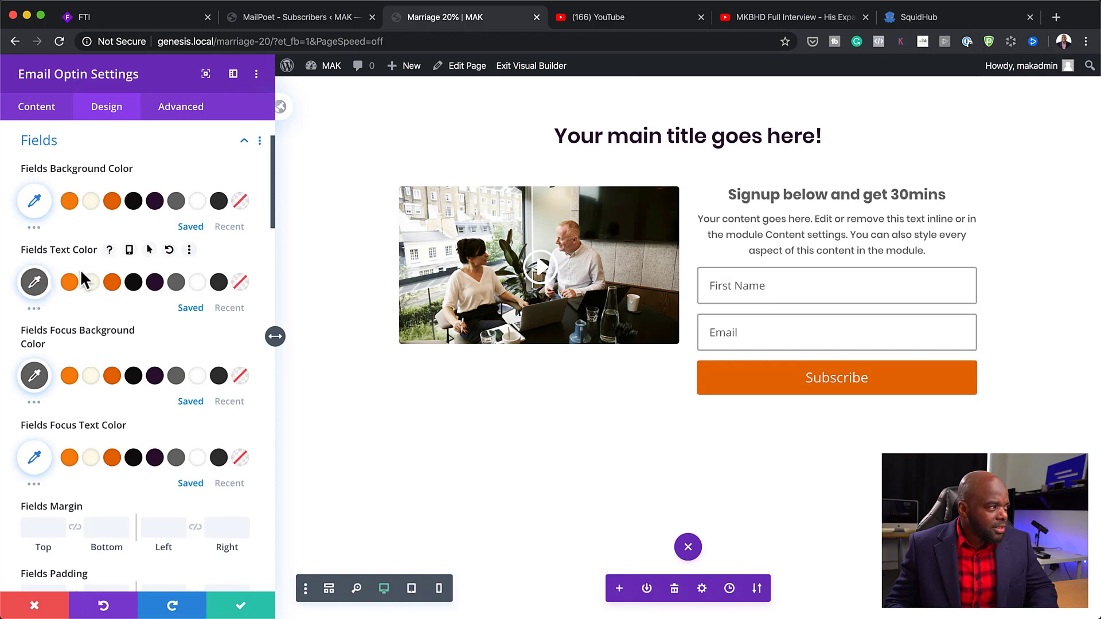
click(198, 285)
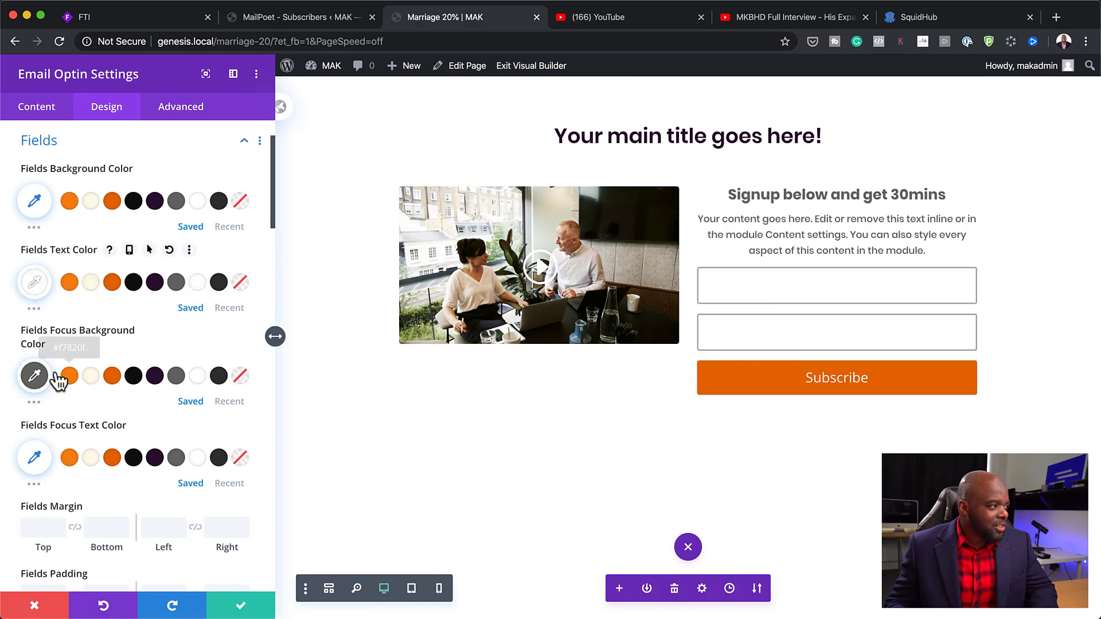
click(197, 377)
click(175, 284)
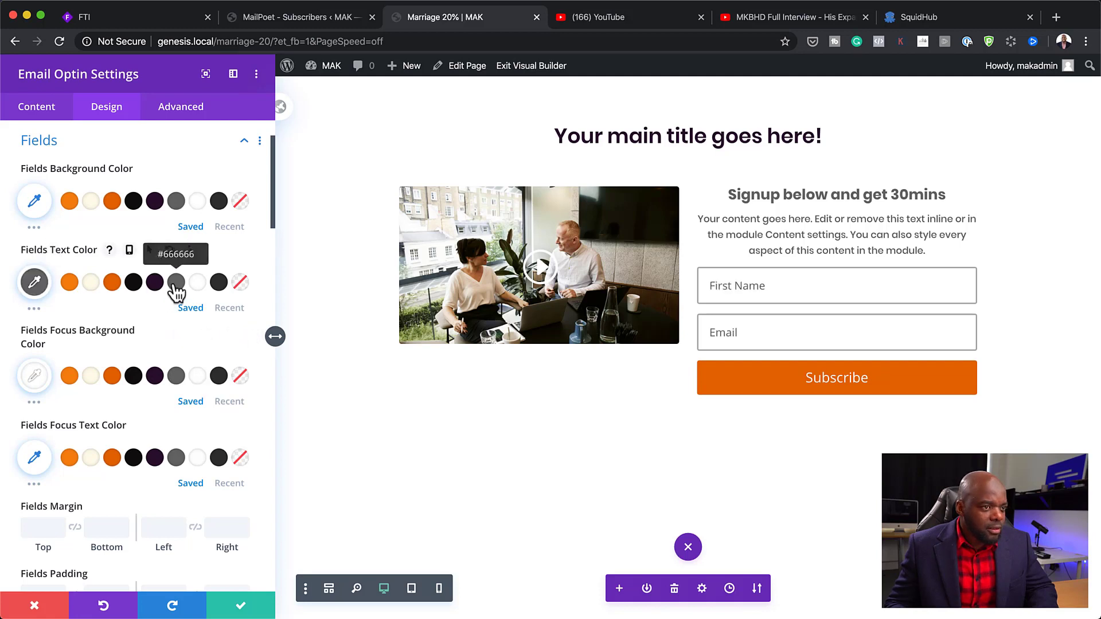
Step: Set the font of the signup form's fields to Poppins and save the module's settings
scroll(152, 378, down, 3)
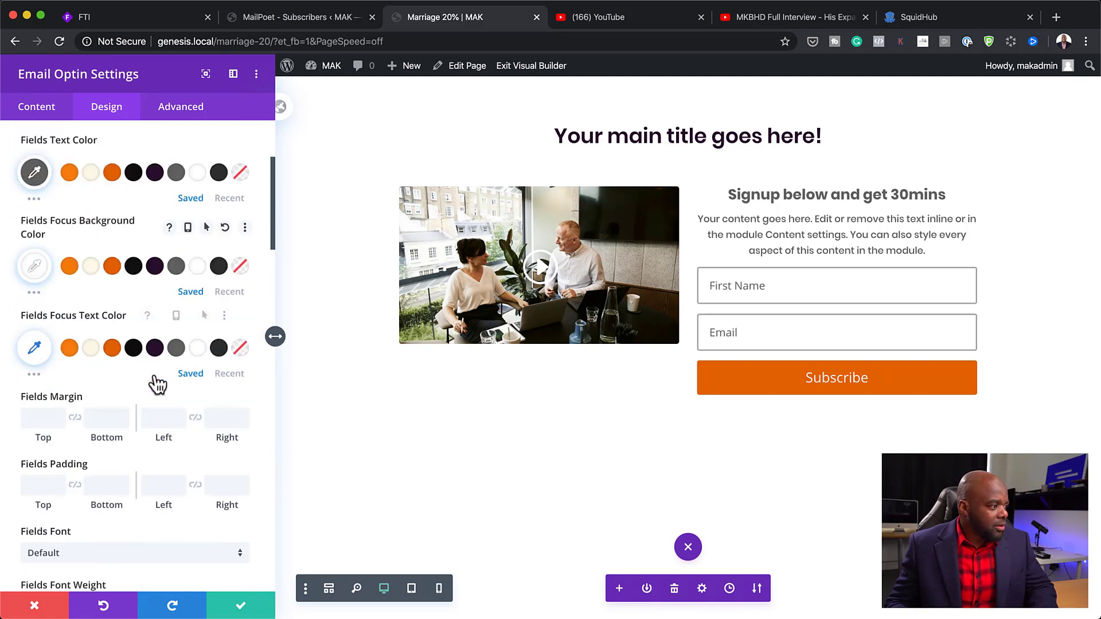
scroll(155, 377, down, 1)
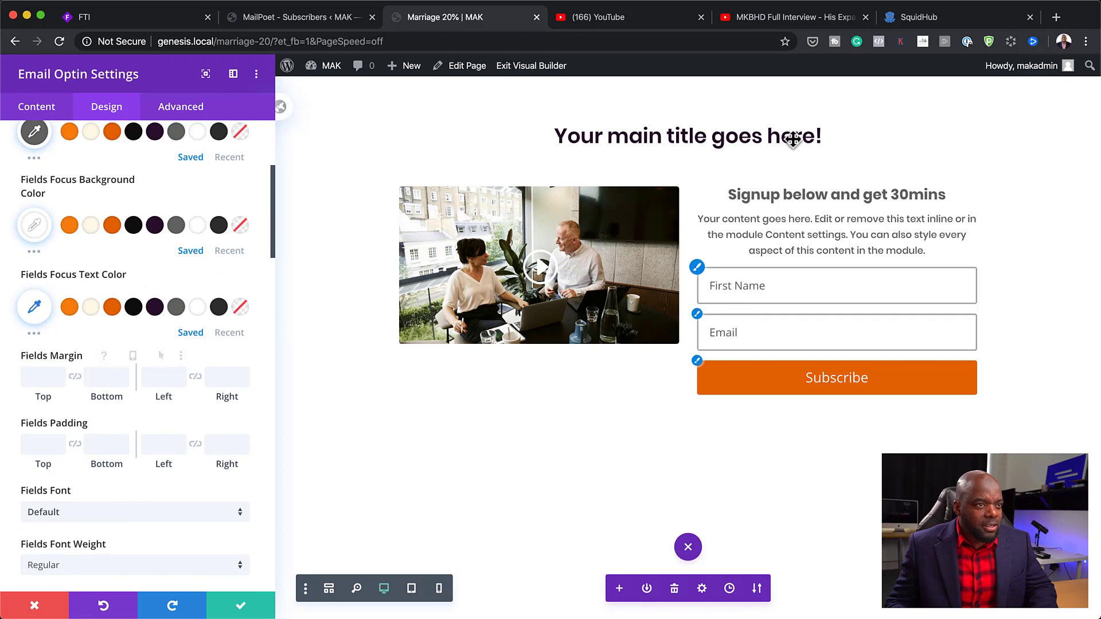
scroll(172, 511, down, 1)
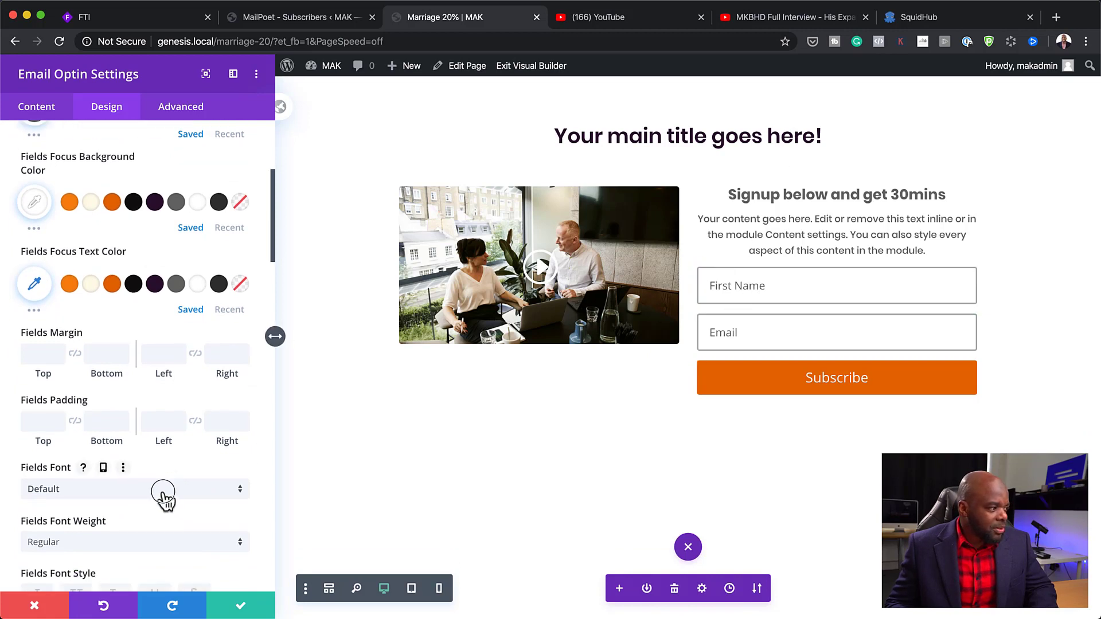
click(164, 492)
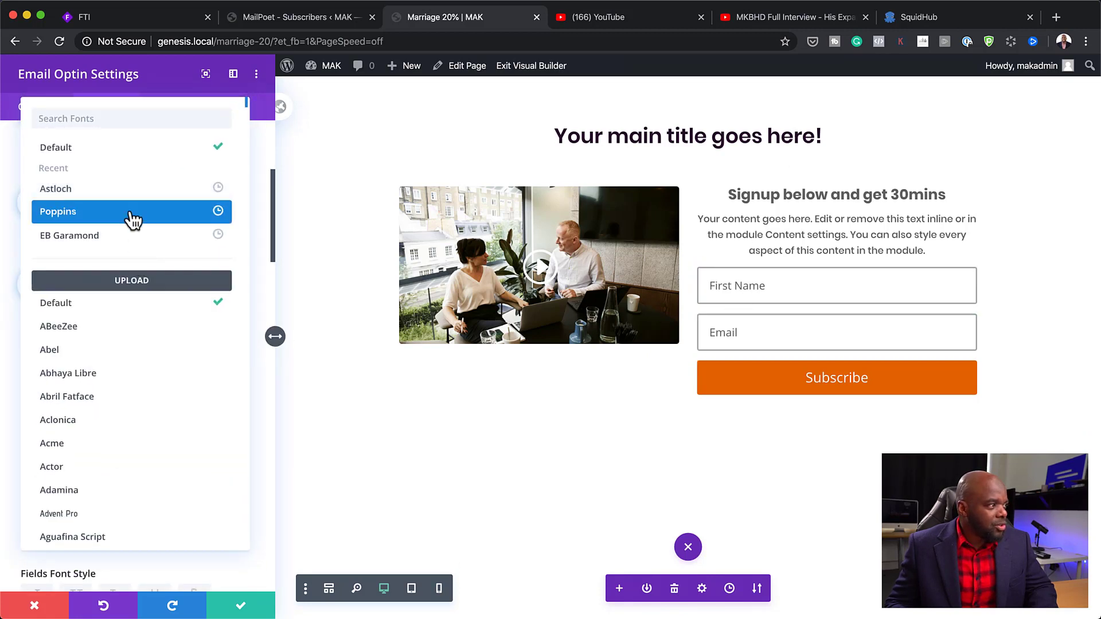
click(132, 215)
click(241, 607)
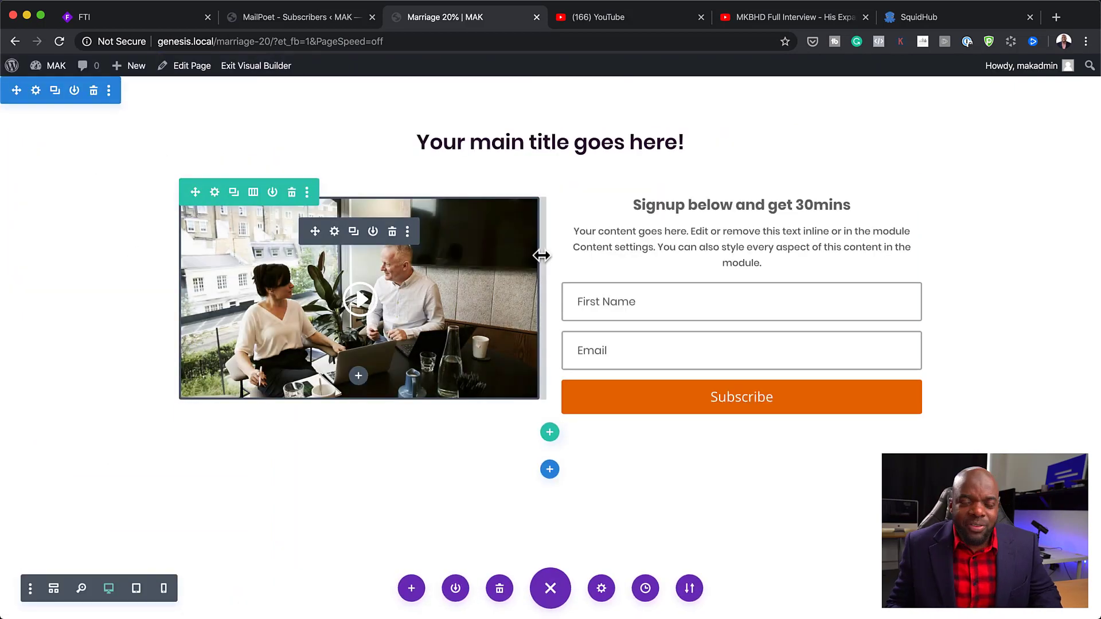
Step: Give the section containing the title, video and signup form a background image, using the photo of the couple at the meeting table
click(35, 90)
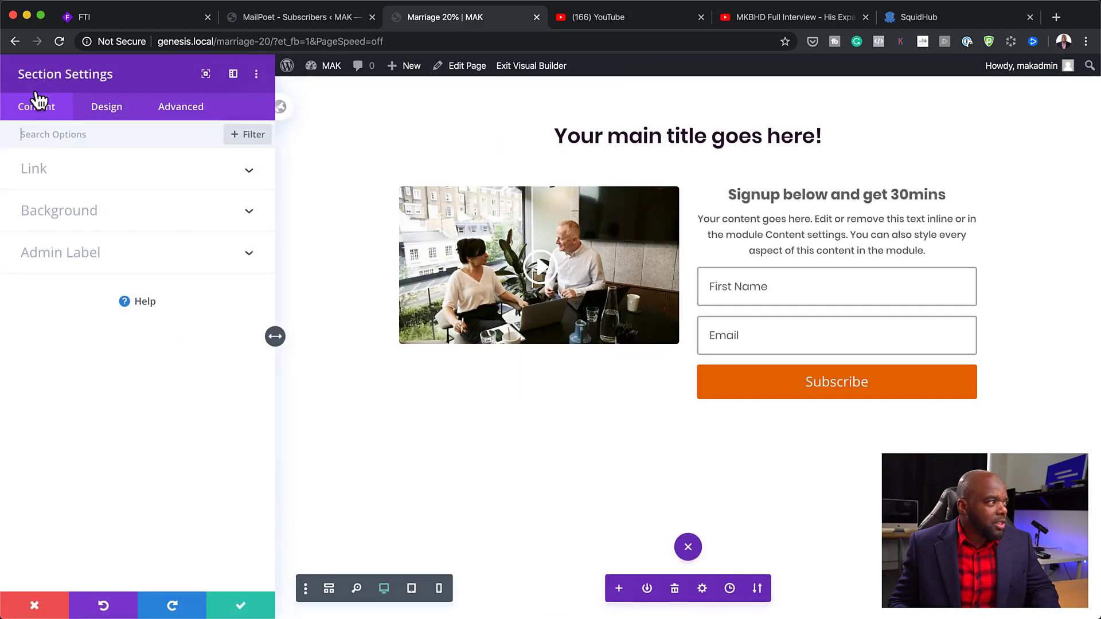
click(63, 211)
click(136, 337)
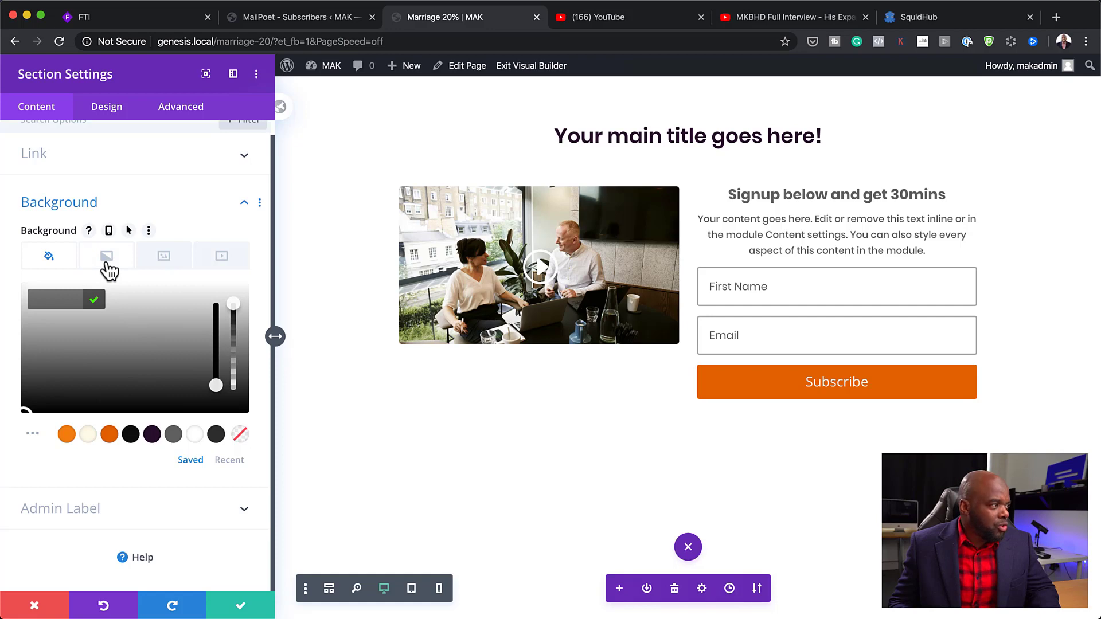
click(167, 258)
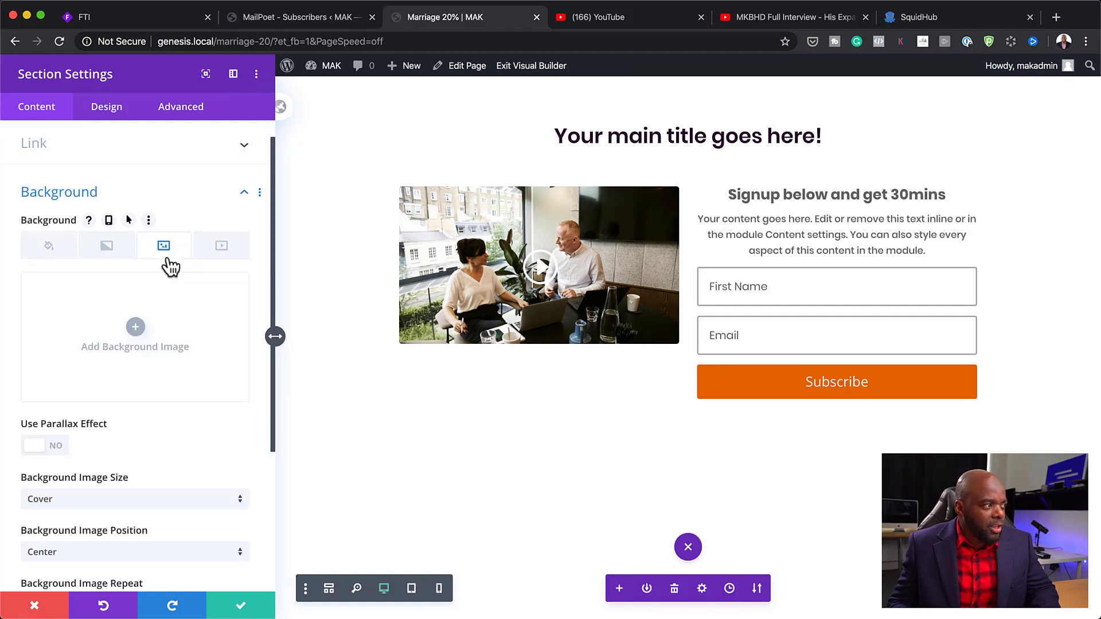
click(136, 327)
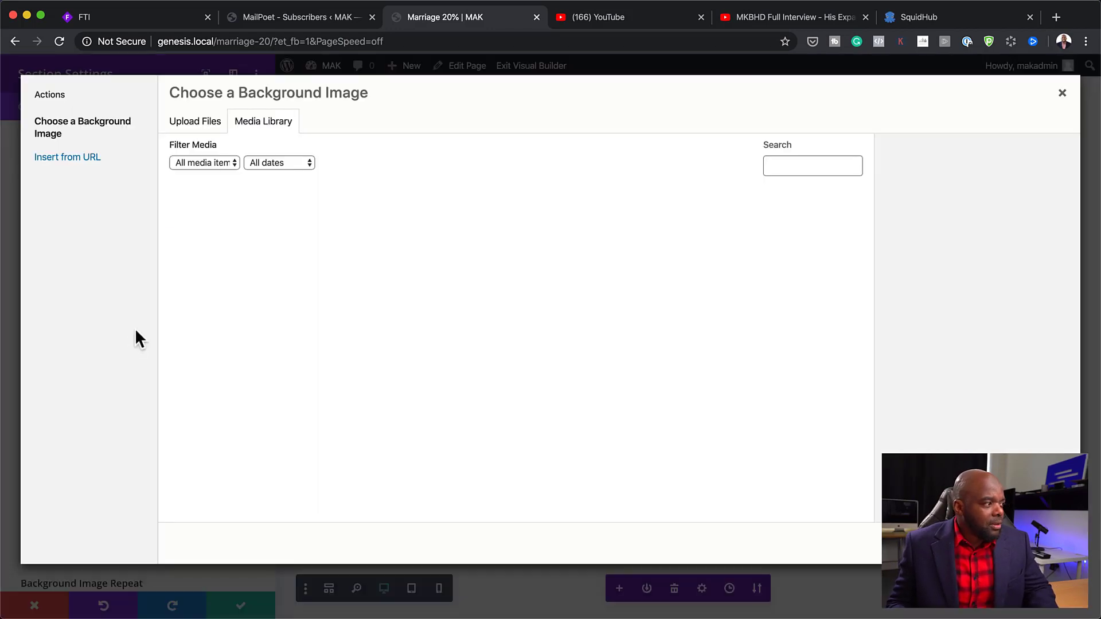
click(305, 246)
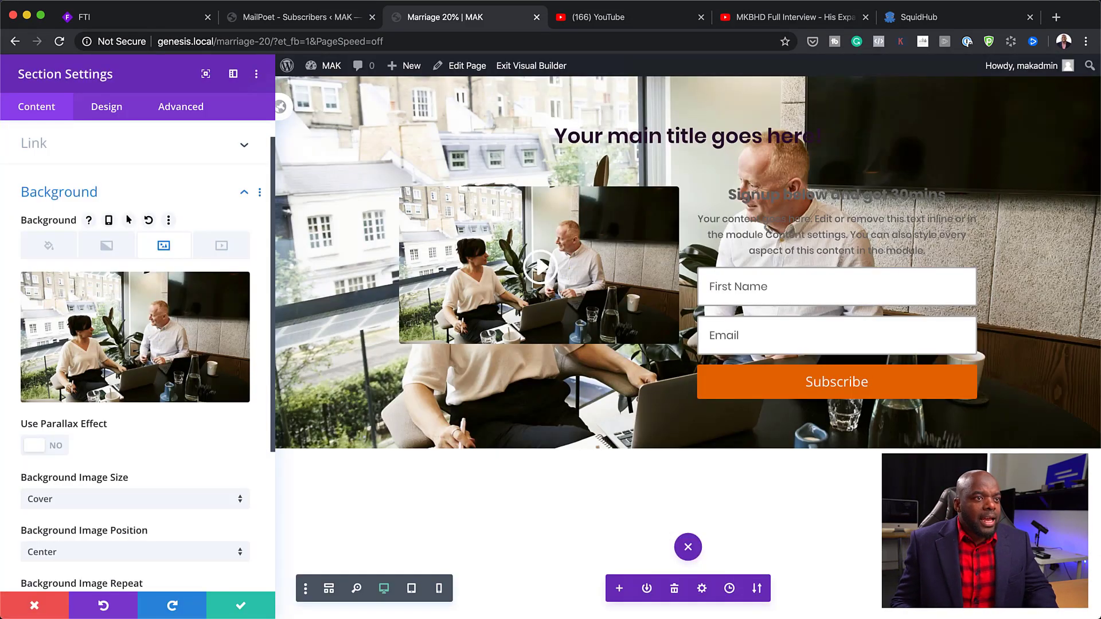
Step: Set the section's background color to white (#ffffff) and the background image blend to Lighten
mouse_move(84, 287)
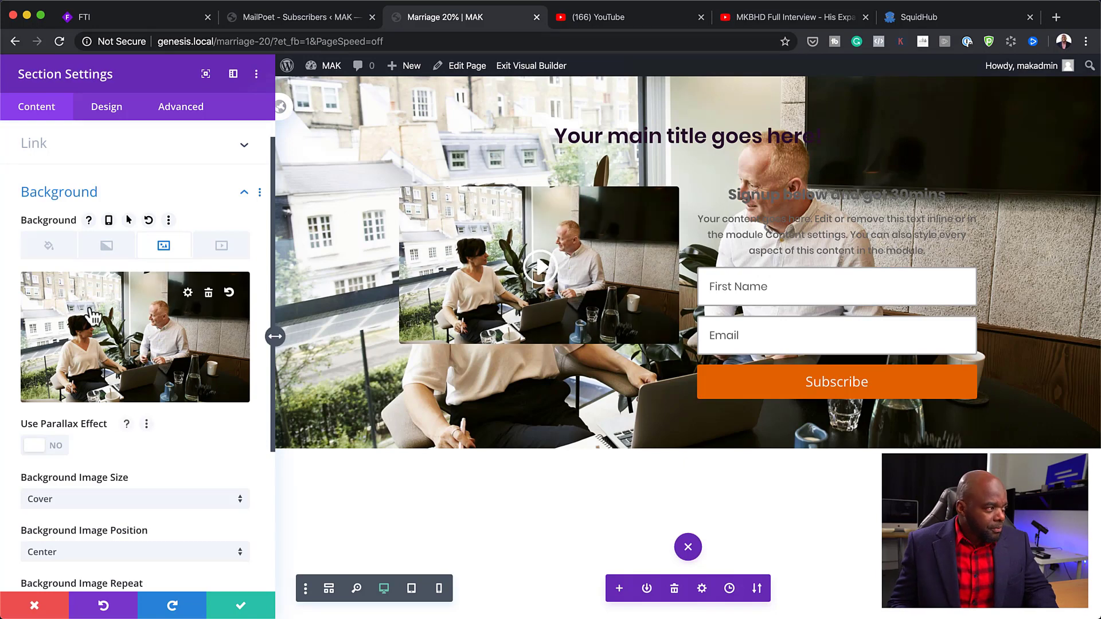
scroll(85, 286, down, 1)
click(51, 206)
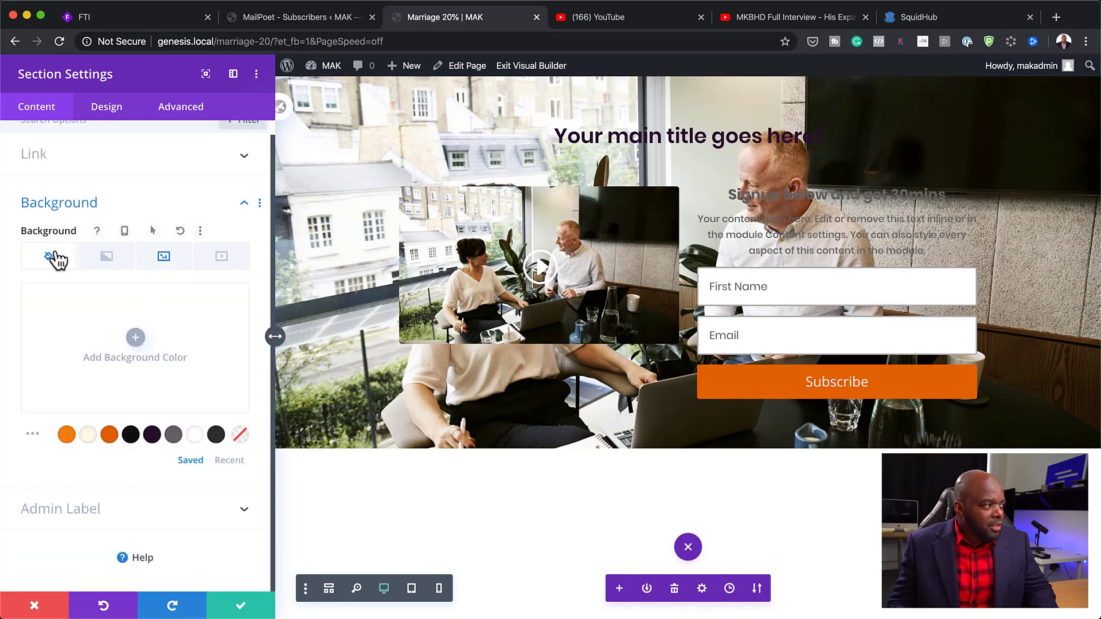
click(195, 437)
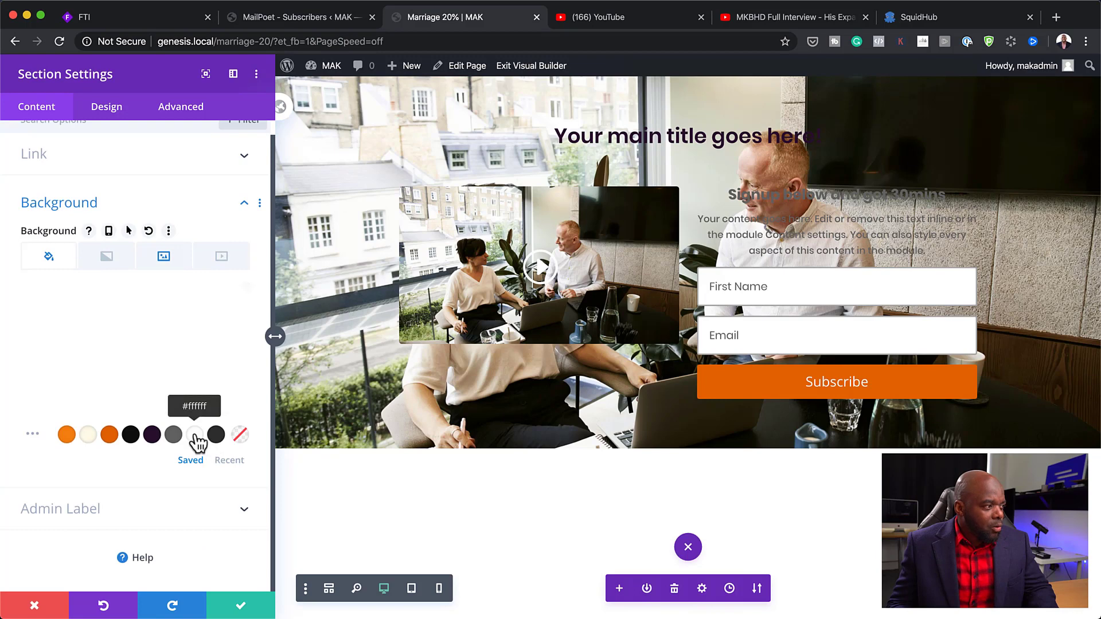
click(172, 265)
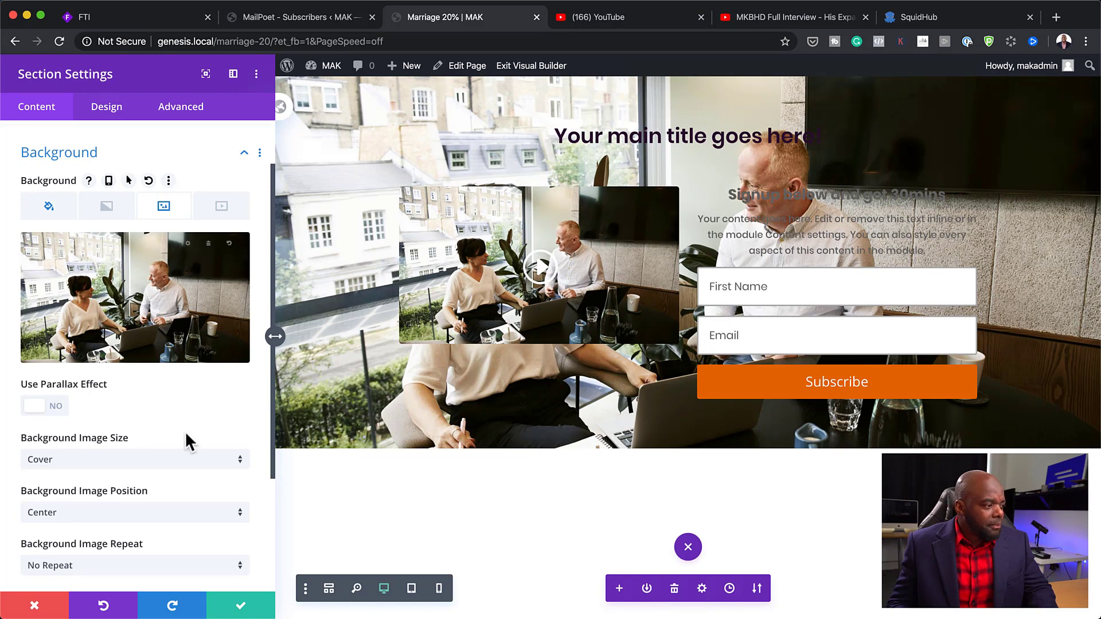
scroll(185, 433, down, 3)
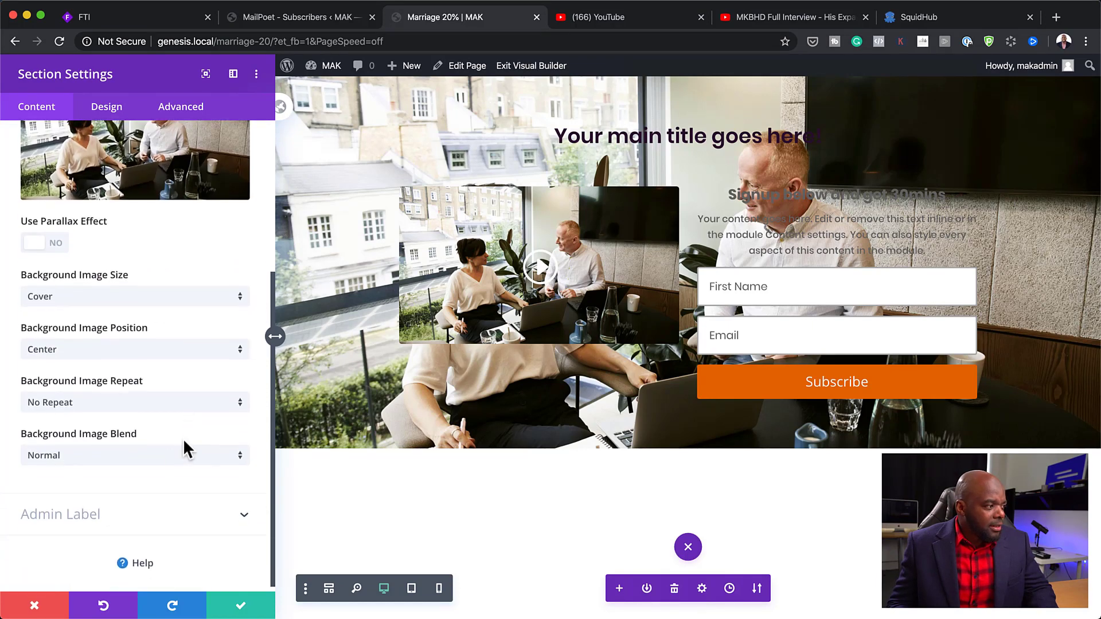
click(147, 456)
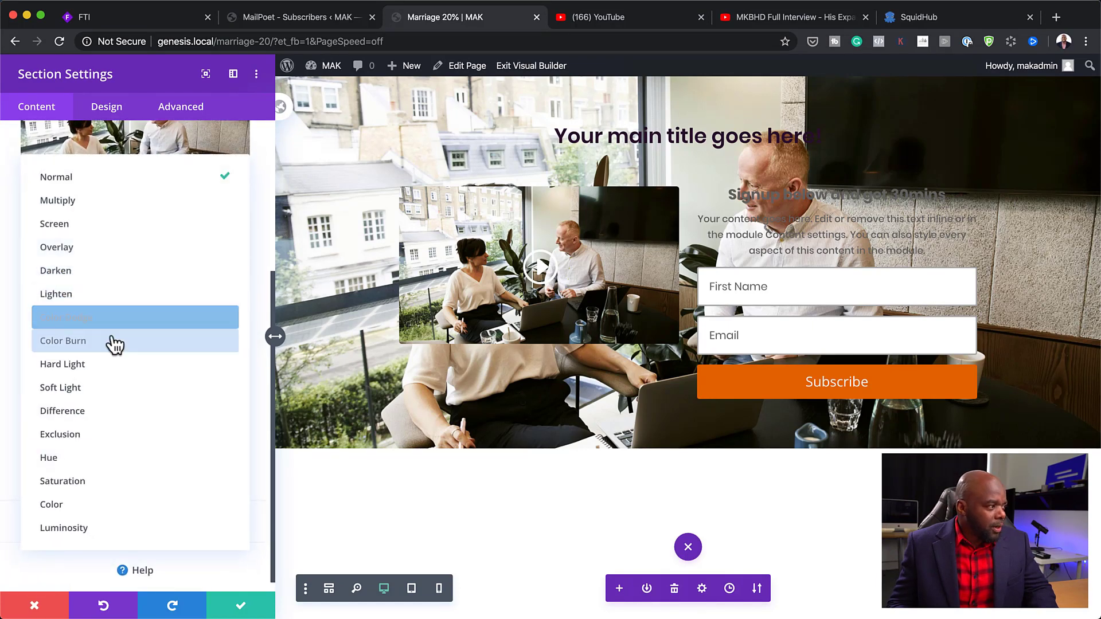
click(120, 301)
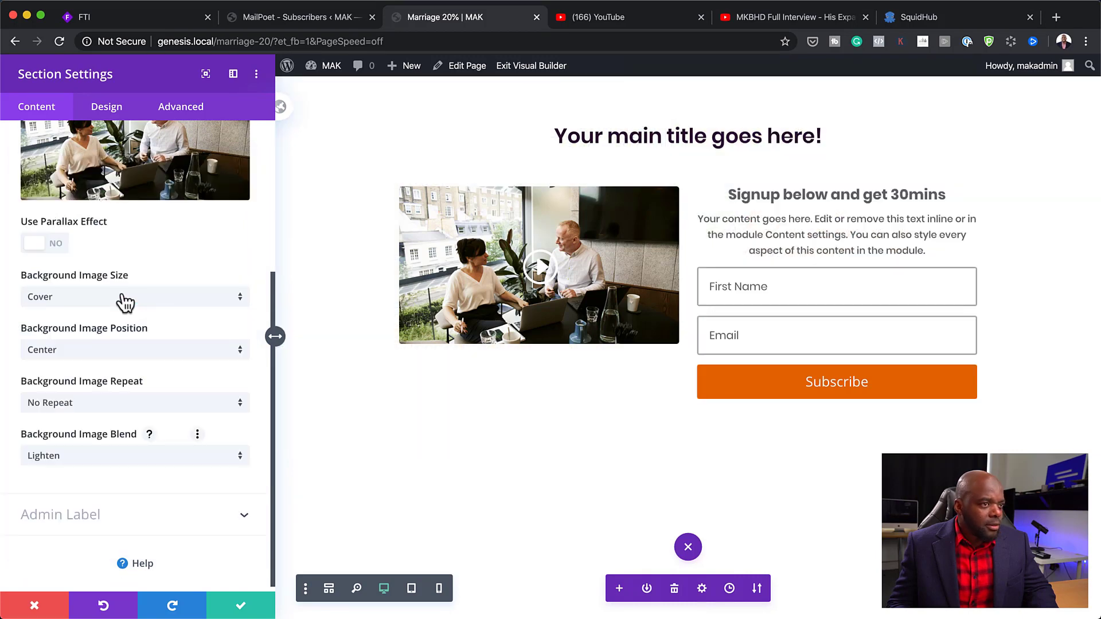
Step: Reduce the section background color's opacity to rgba(255,255,255,0.84) and save the section settings
scroll(179, 361, up, 3)
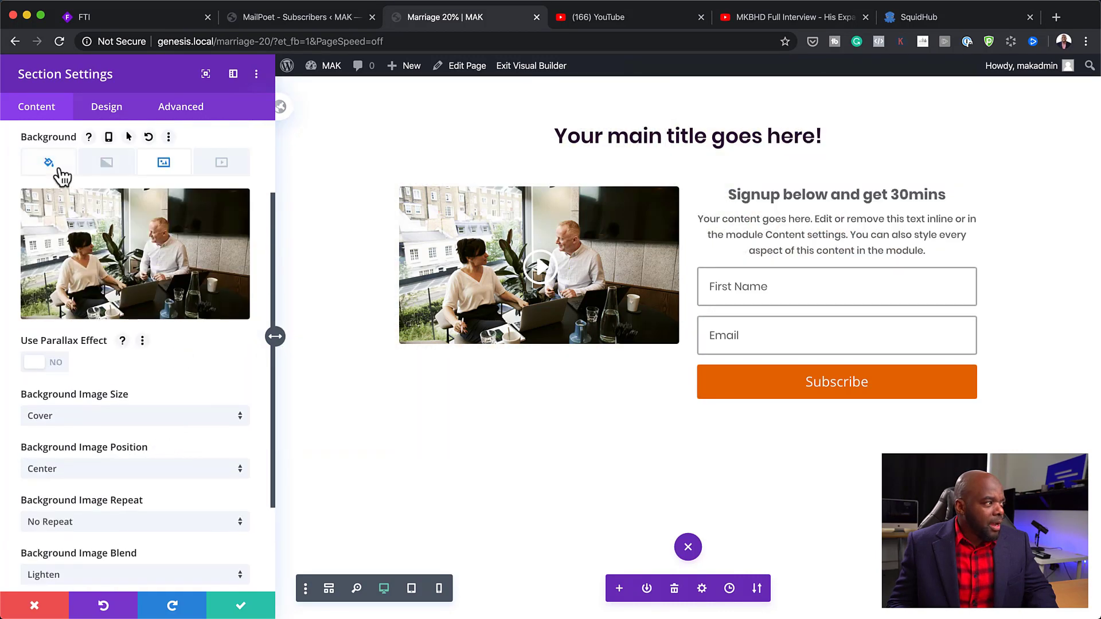
click(63, 173)
click(151, 349)
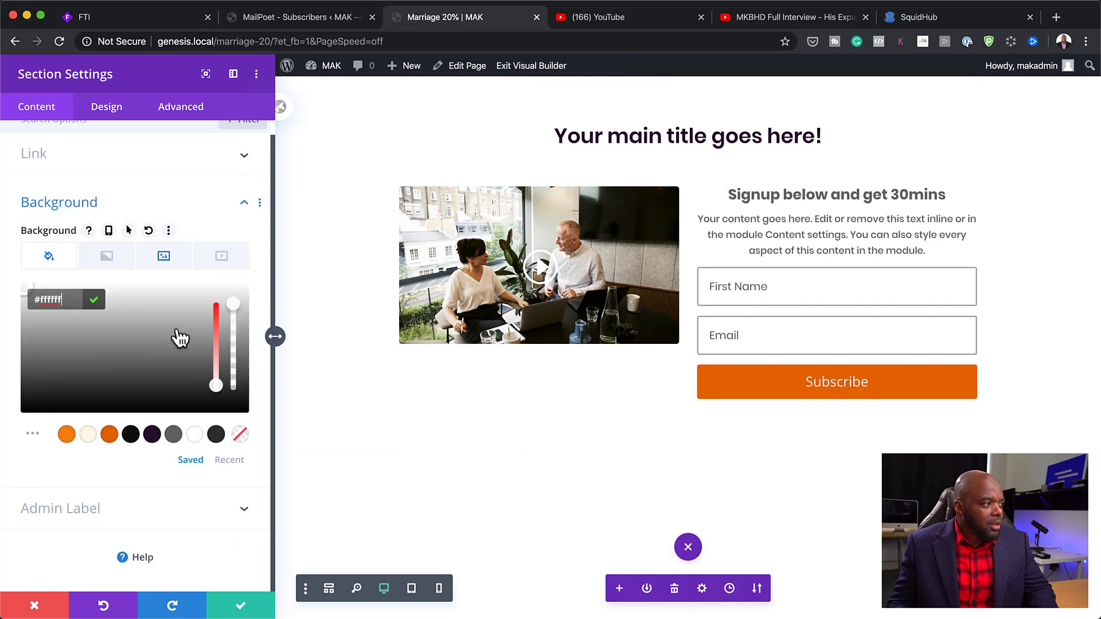
drag(231, 307, 240, 329)
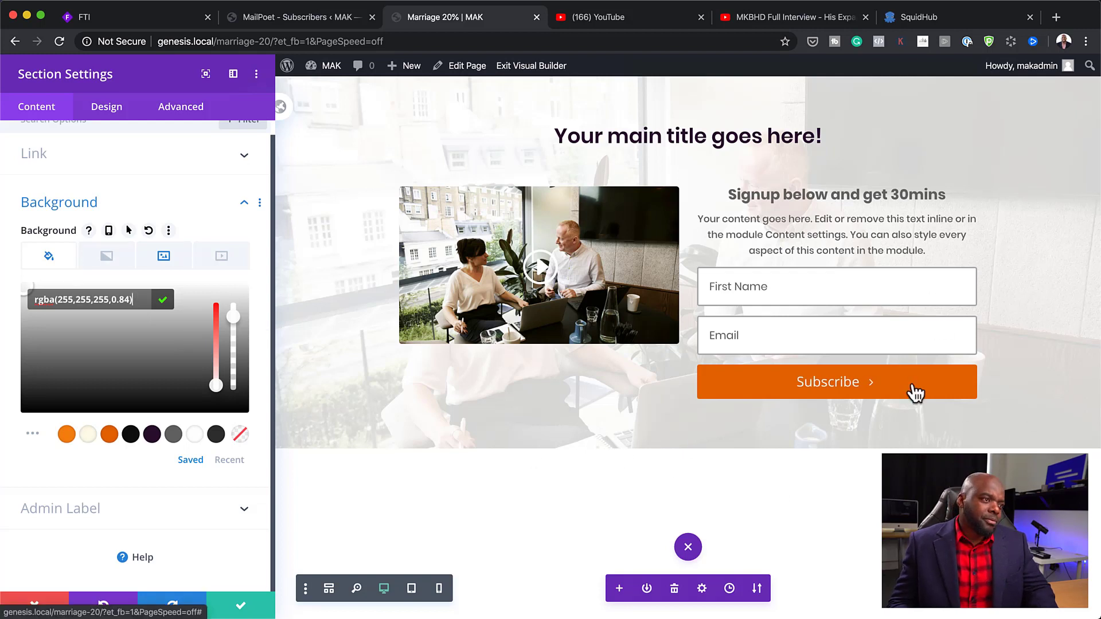
click(240, 607)
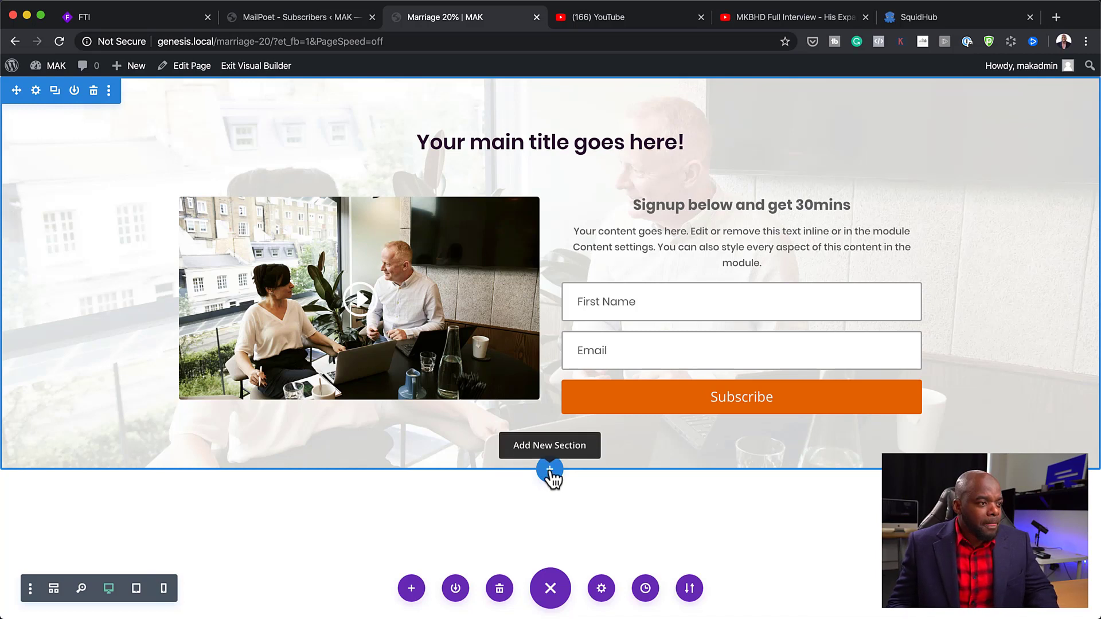
Step: Duplicate the main title row and move the copy below the row with the video and signup form
mouse_move(629, 128)
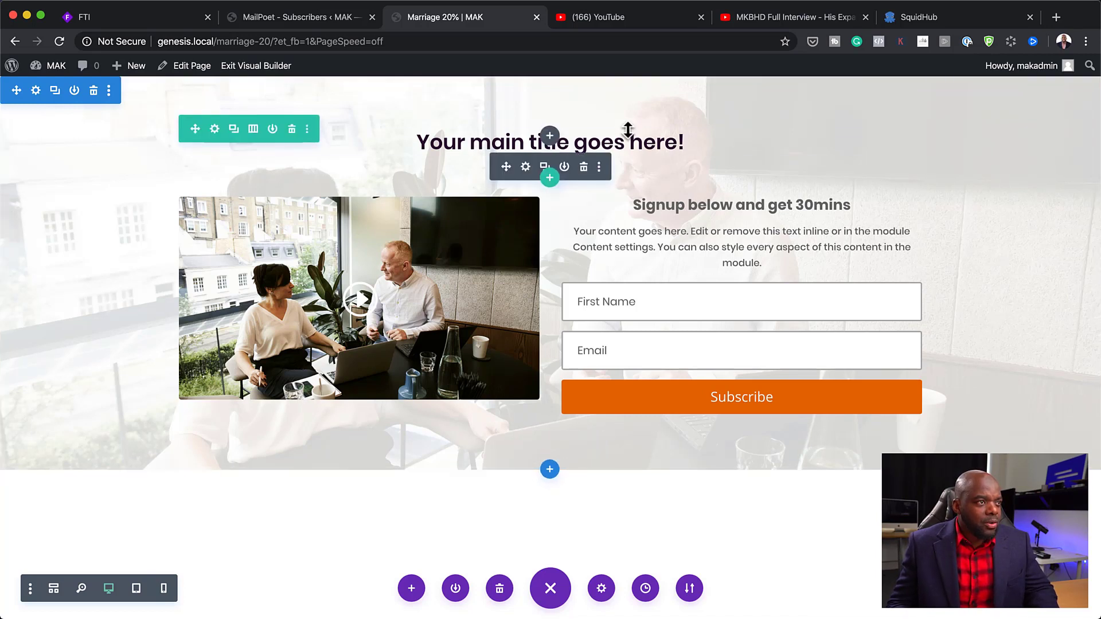
click(234, 131)
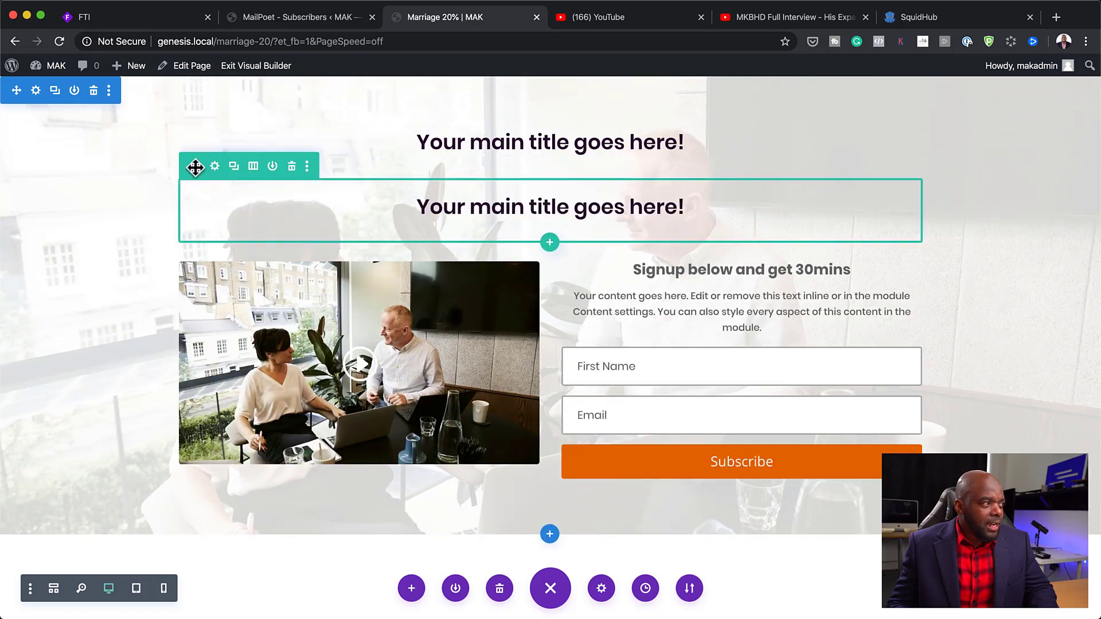
drag(193, 166, 535, 513)
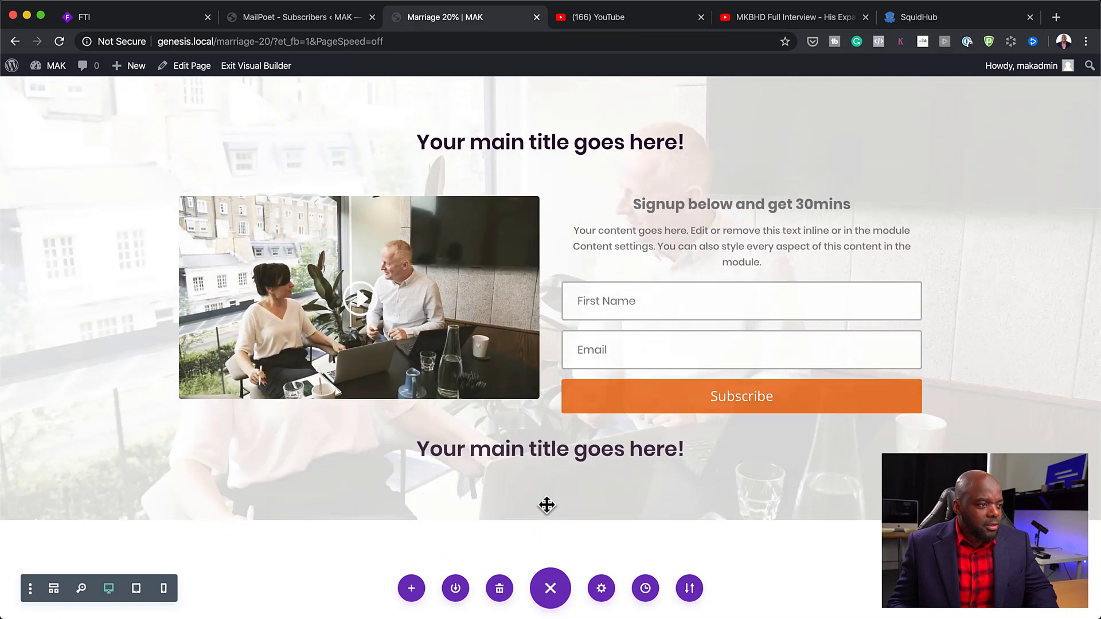
Step: Add a regular section with an empty one-column row at the page end and move the duplicated title row above that row
click(552, 534)
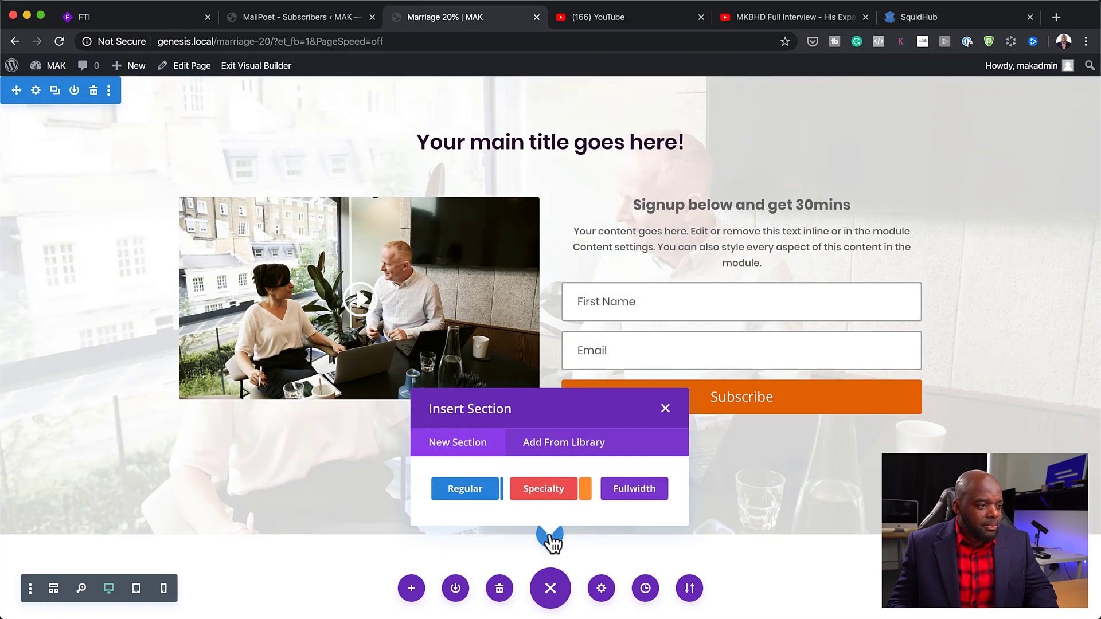
click(488, 490)
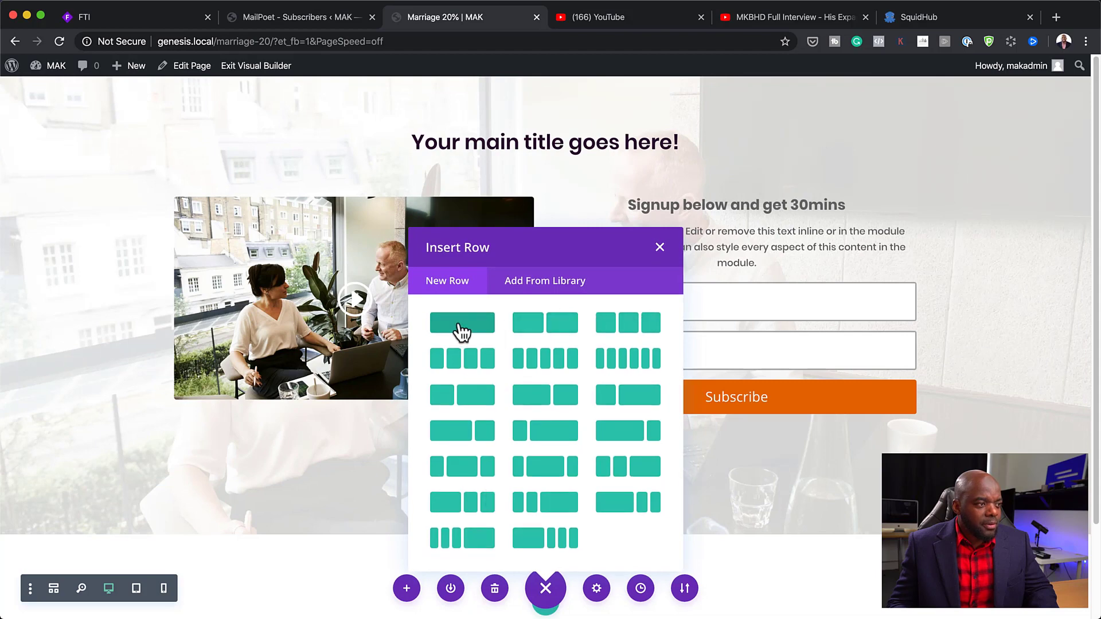
click(460, 330)
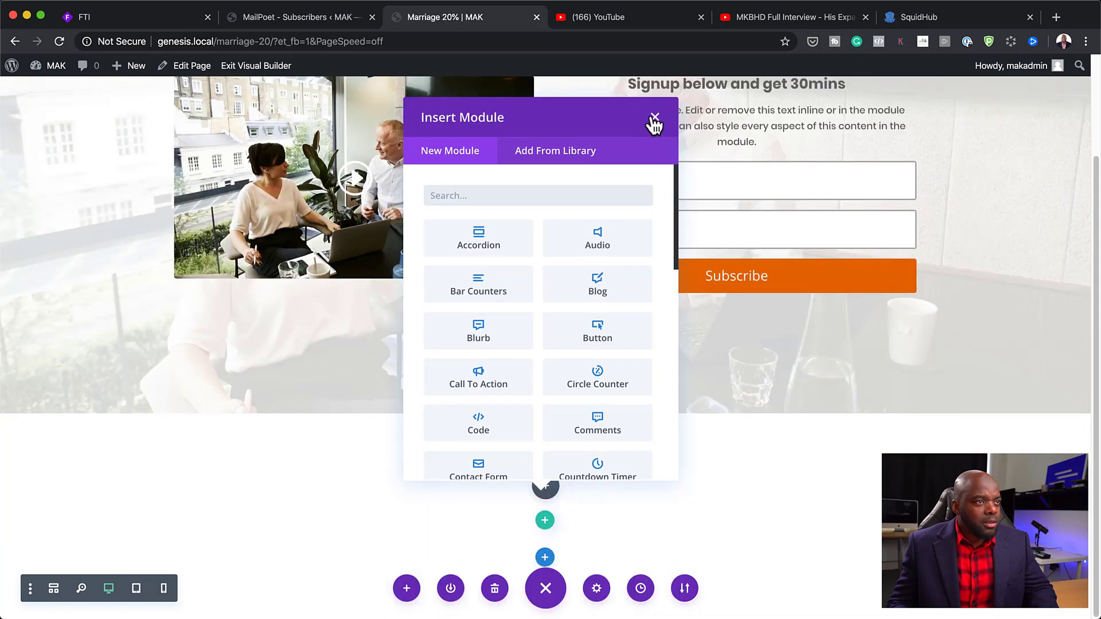
click(656, 117)
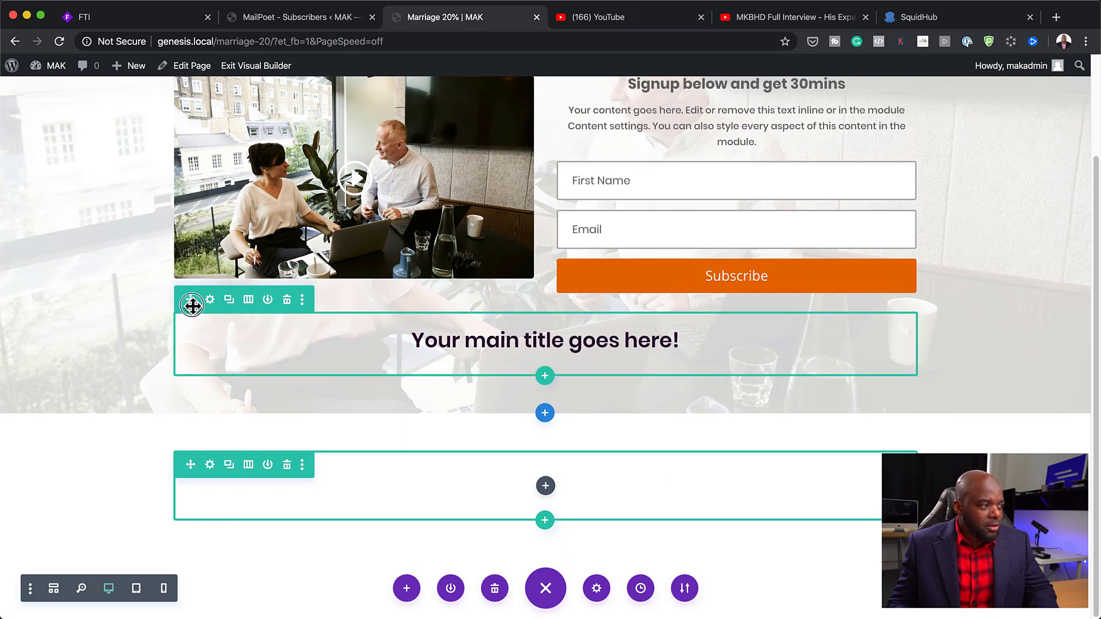
drag(192, 305, 646, 450)
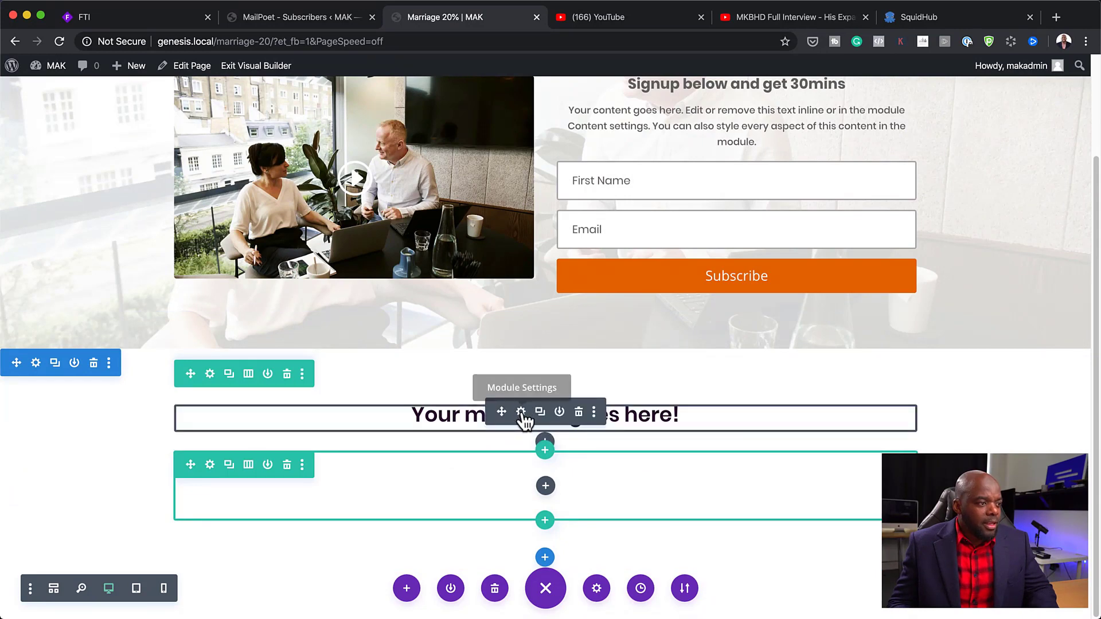
Step: Replace the duplicated title's text with "Testimonials" and format it as Heading 3
click(520, 413)
drag(144, 366, 4, 321)
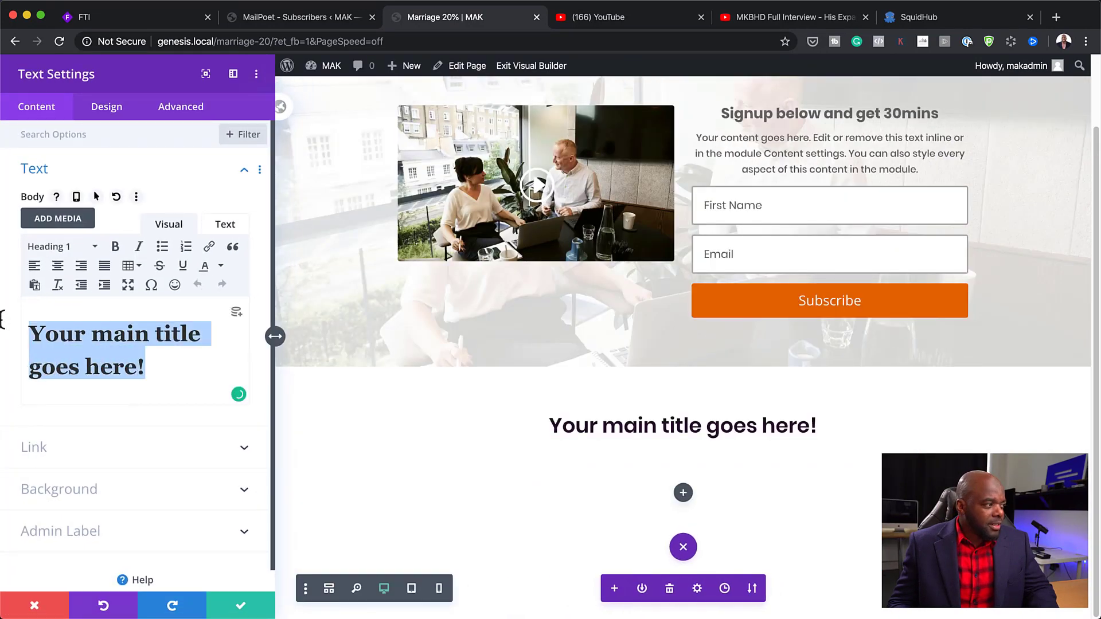
text(Testimonials)
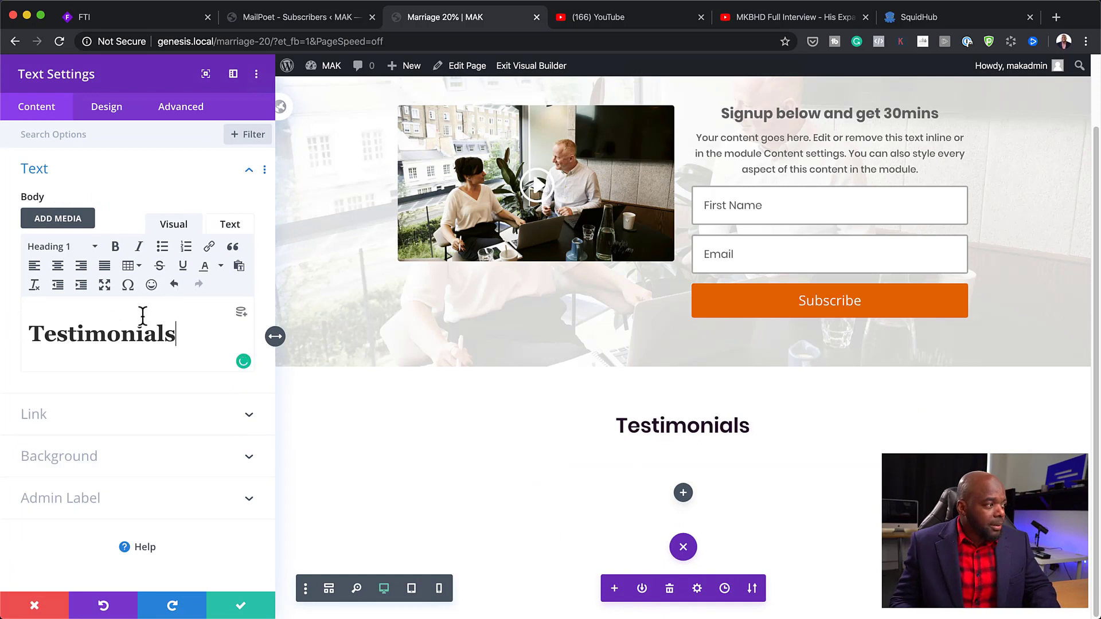
drag(182, 334, 6, 308)
click(52, 247)
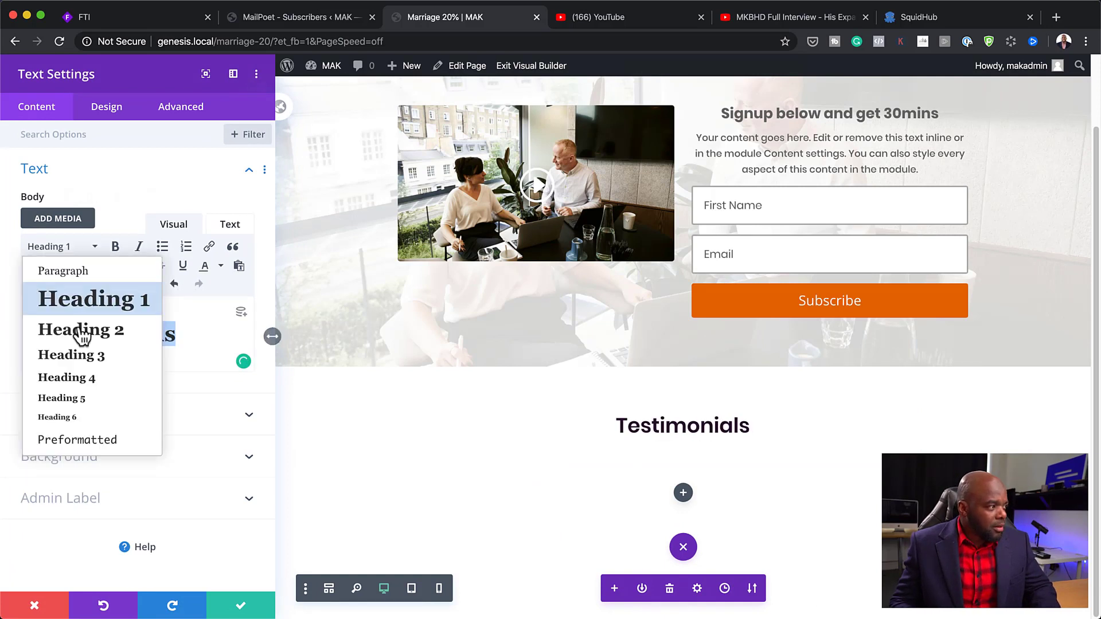
click(91, 366)
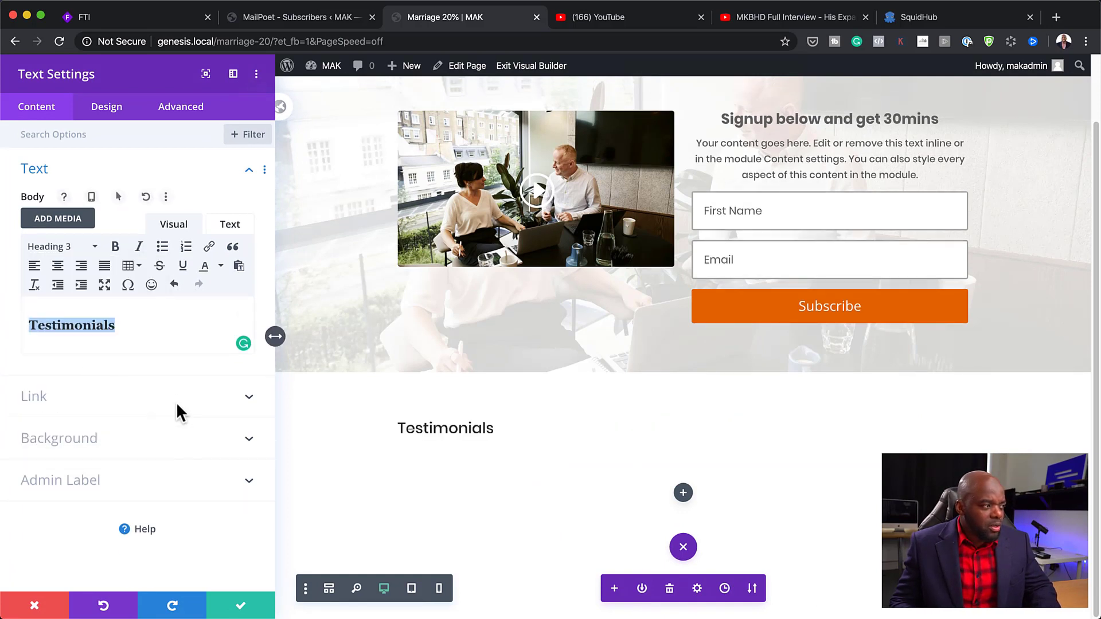
Step: Look over the Heading Text design options of the Testimonials text module and save its settings
click(115, 112)
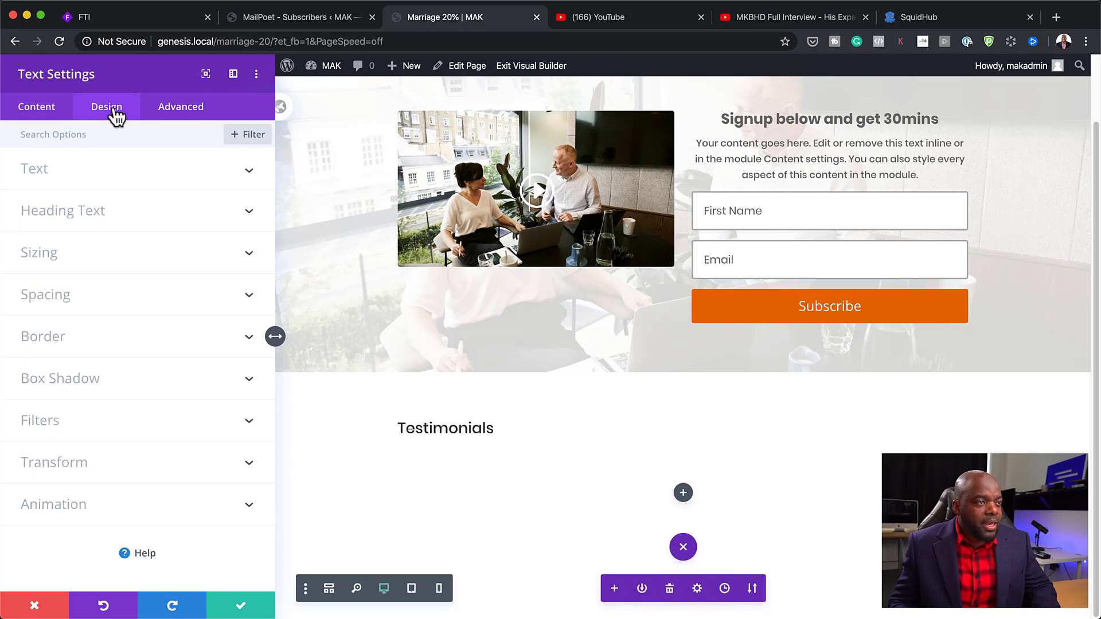
scroll(545, 315, up, 2)
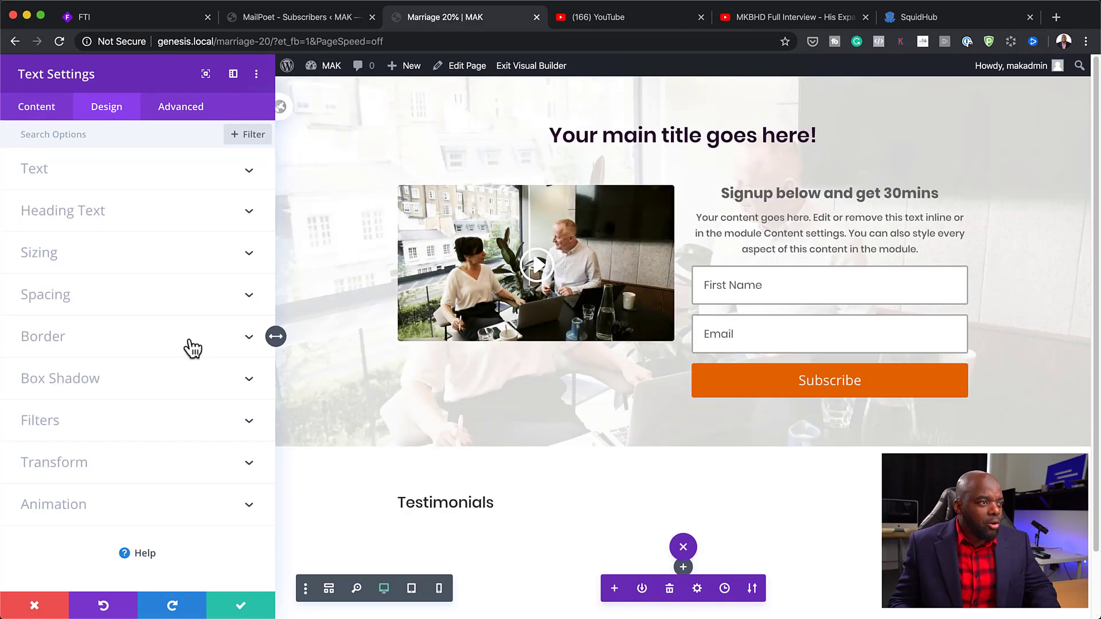
scroll(560, 386, down, 2)
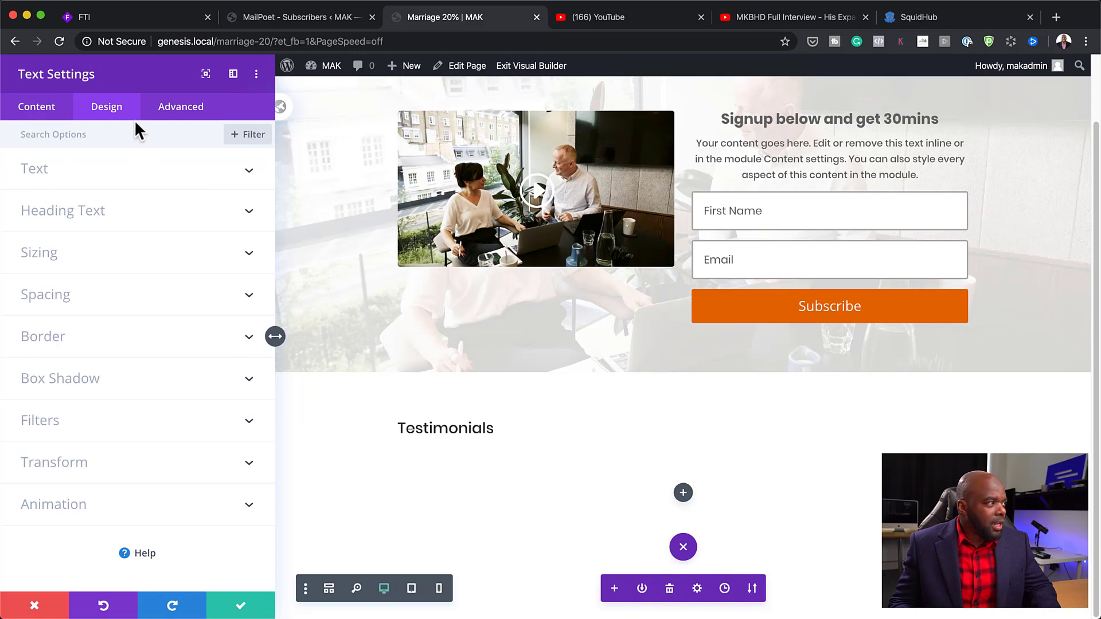
click(86, 215)
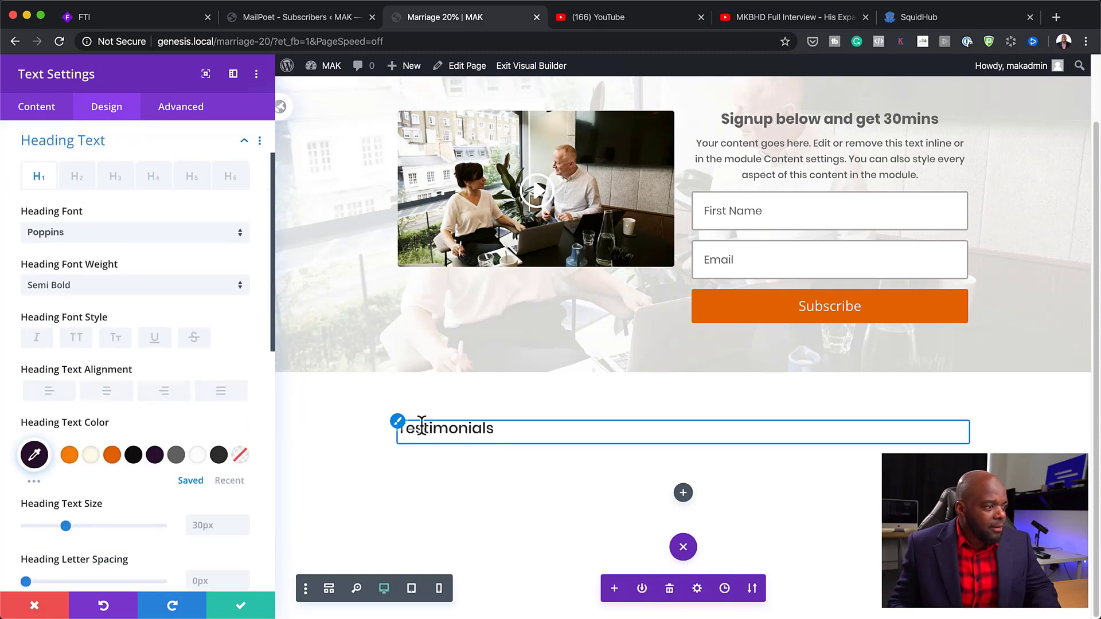
click(239, 606)
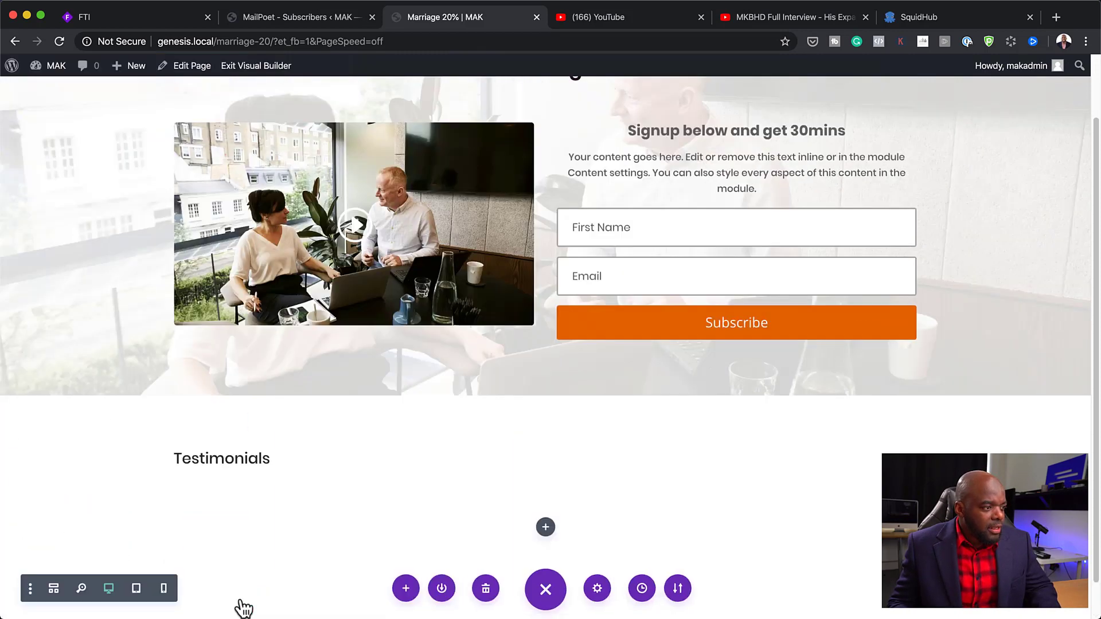
Step: Insert a Testimonial module into the empty row below the Testimonials heading
scroll(372, 478, down, 1)
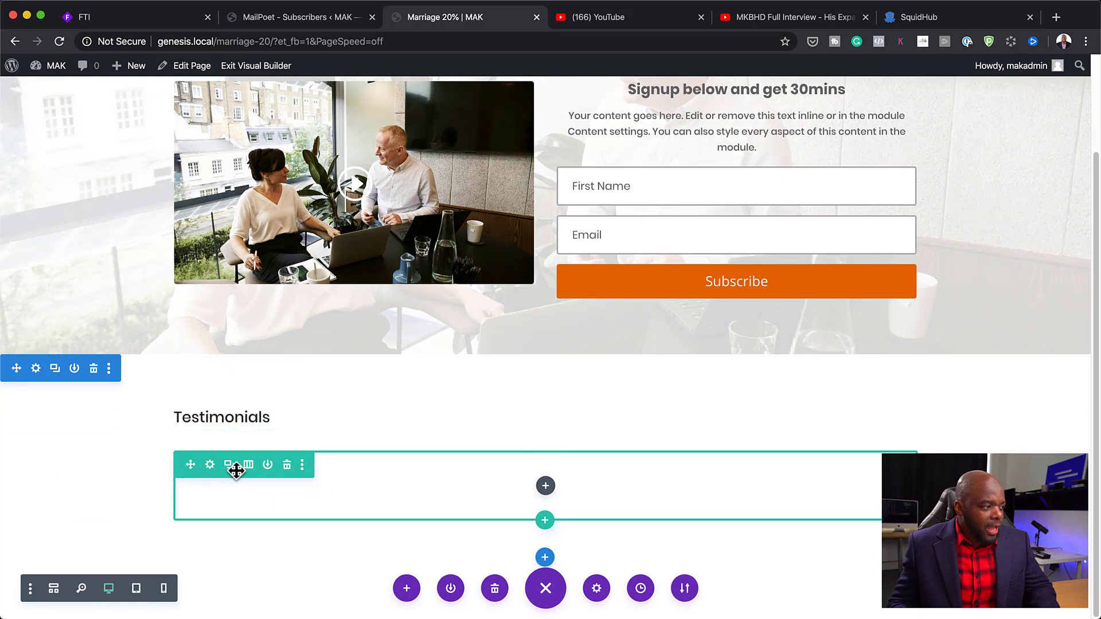
click(545, 486)
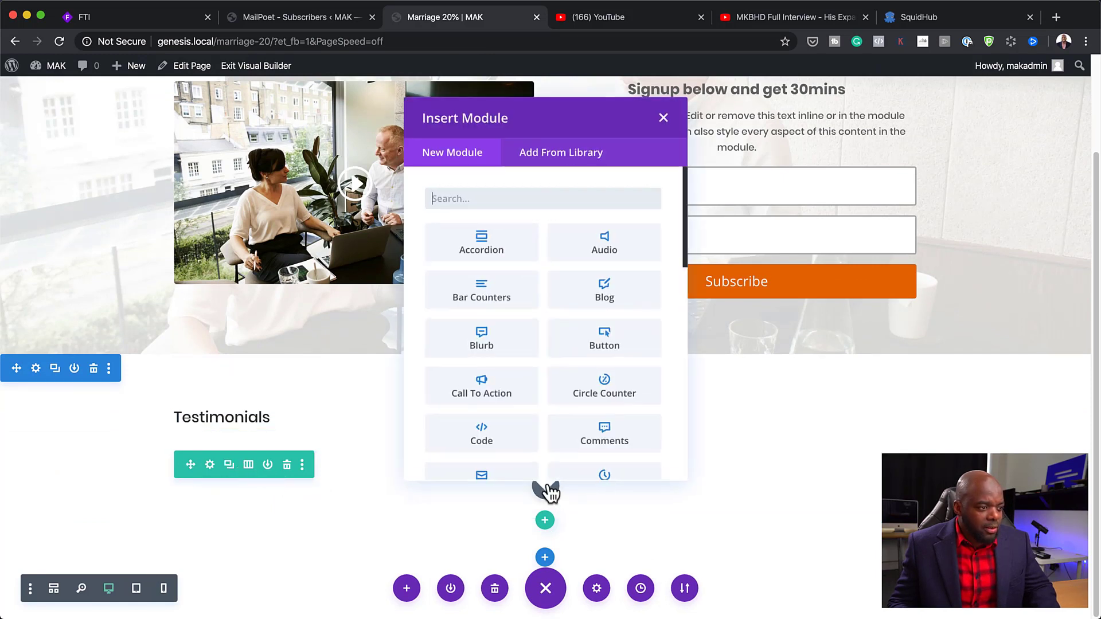
text(test)
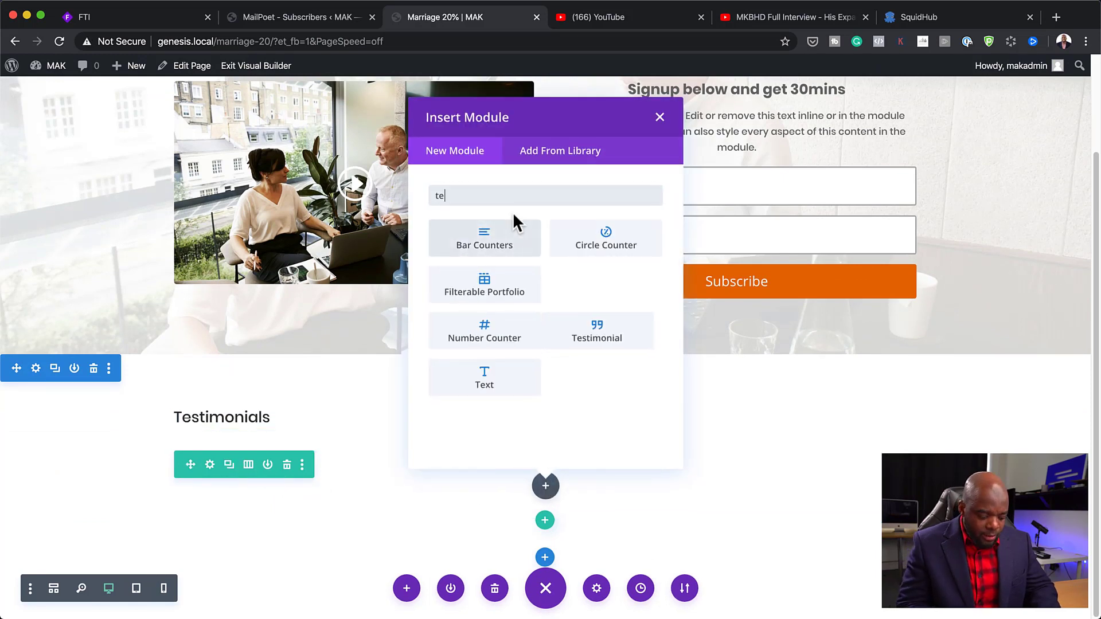
click(501, 229)
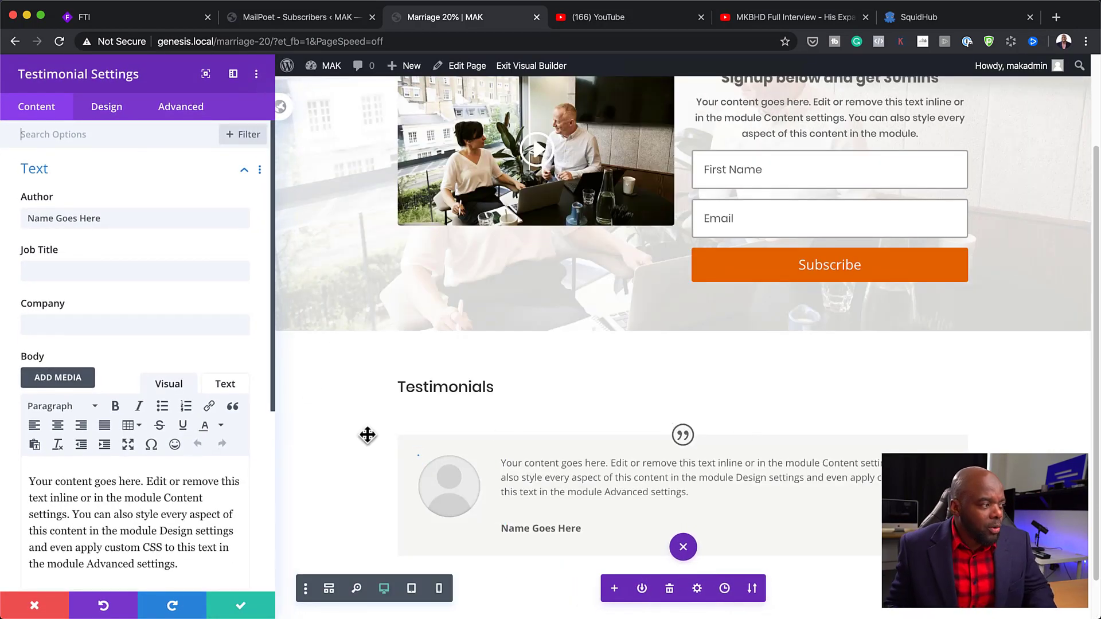
Step: Replace the testimonial's placeholder author with a sample full name
scroll(178, 370, down, 3)
scroll(157, 321, up, 2)
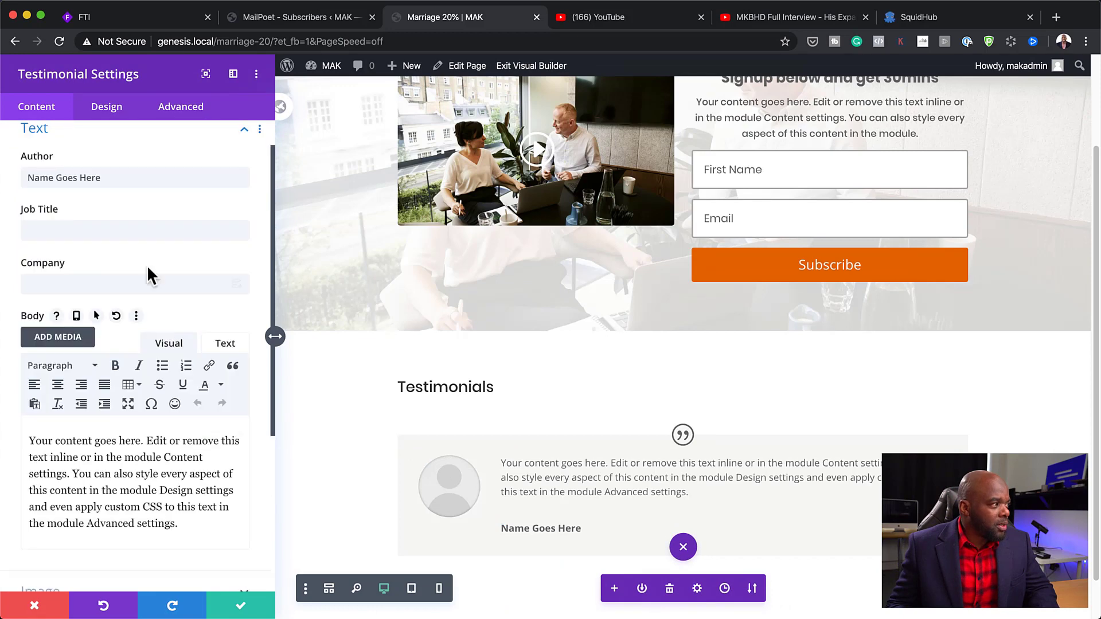
click(115, 181)
triple_click(115, 182)
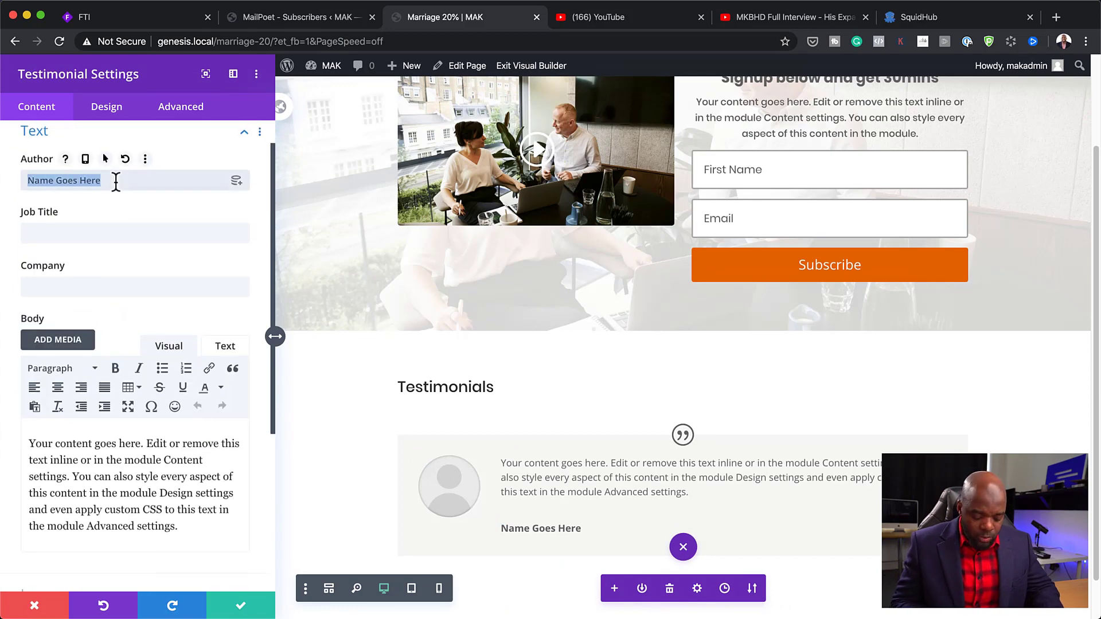
text(Jane Doe)
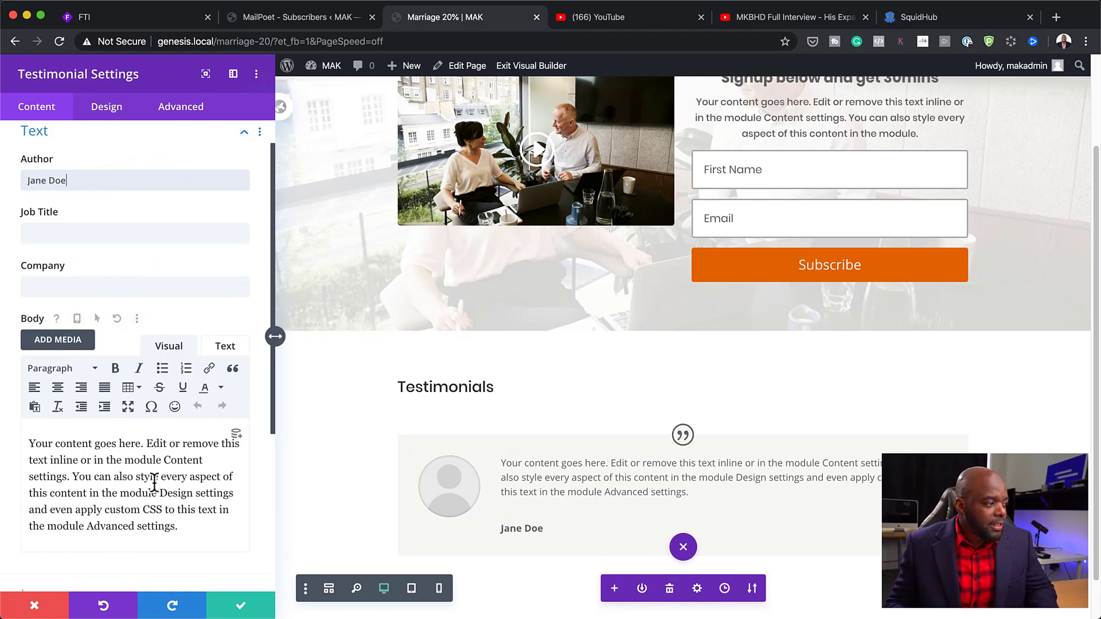
Step: Shorten the testimonial's body by deleting the sentence that starts with "You can also style every aspect"
drag(74, 475, 177, 532)
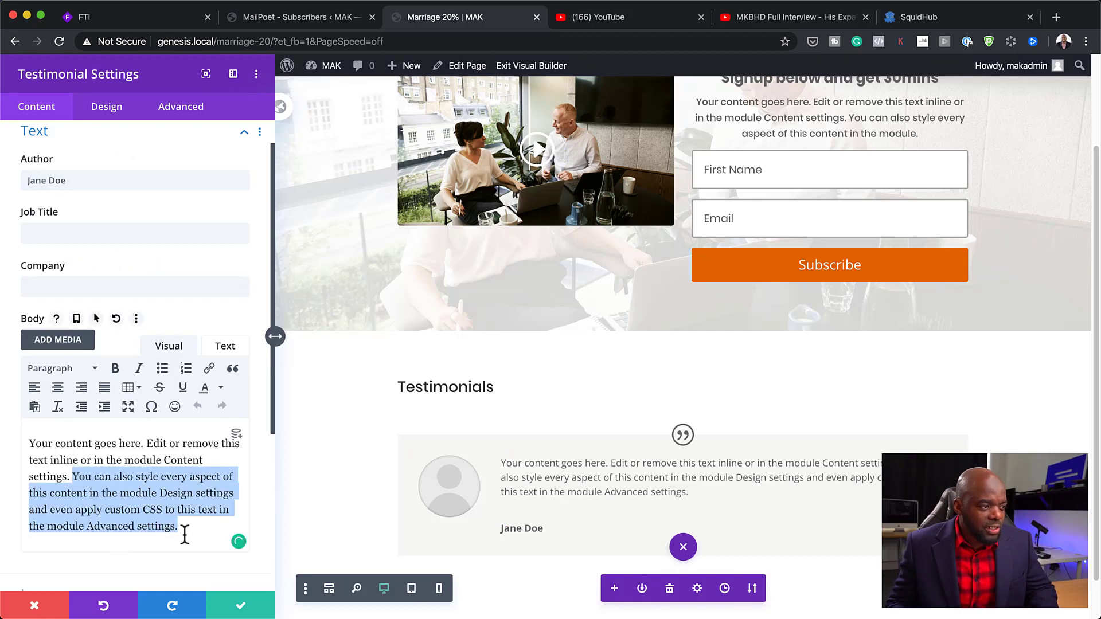
key(BackSpace)
scroll(590, 321, up, 2)
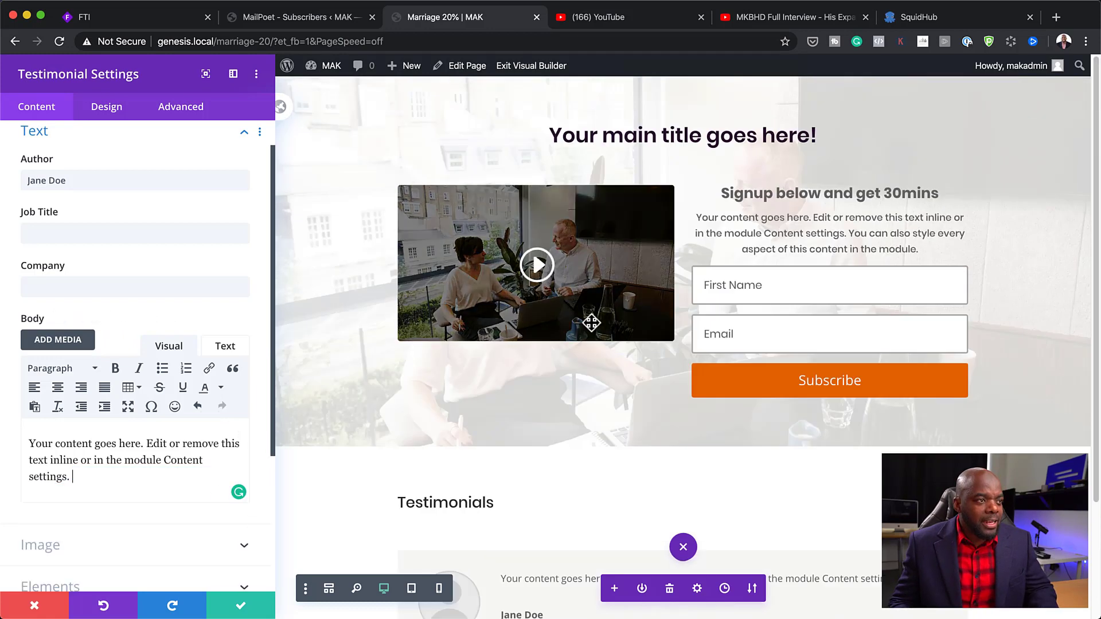
scroll(540, 486, down, 3)
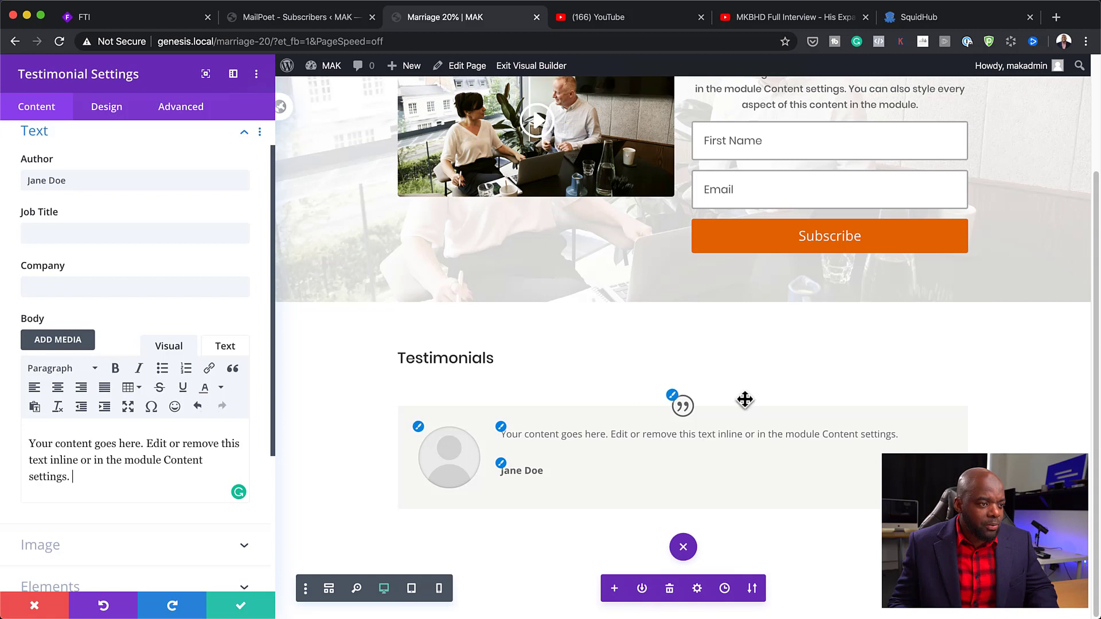
Step: Turn off the quote icon in the testimonial's Elements options
scroll(93, 482, down, 4)
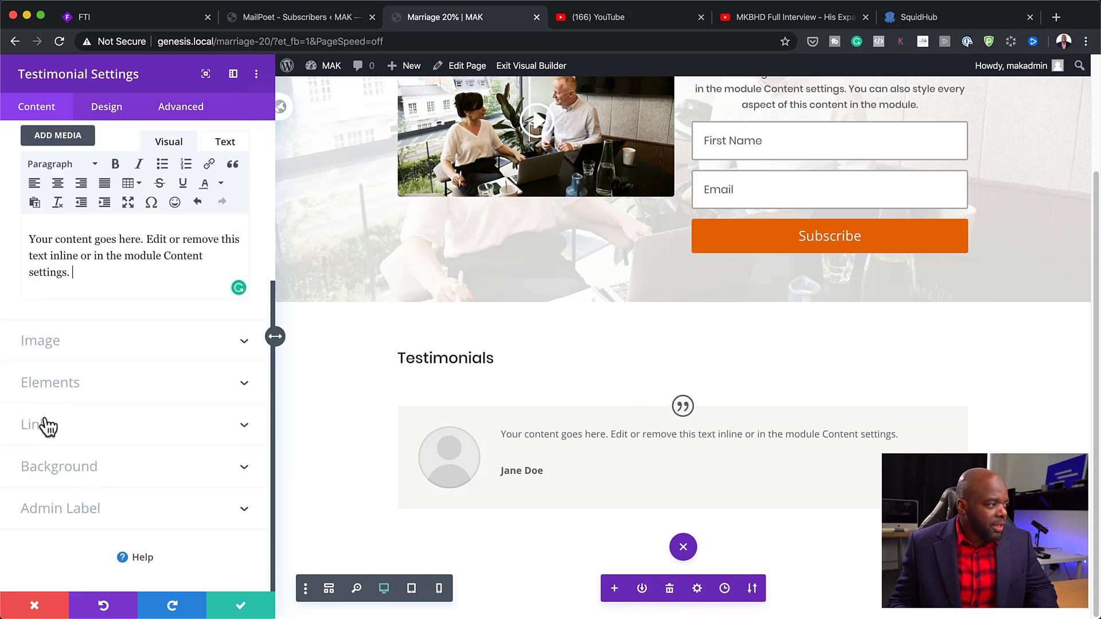
click(52, 383)
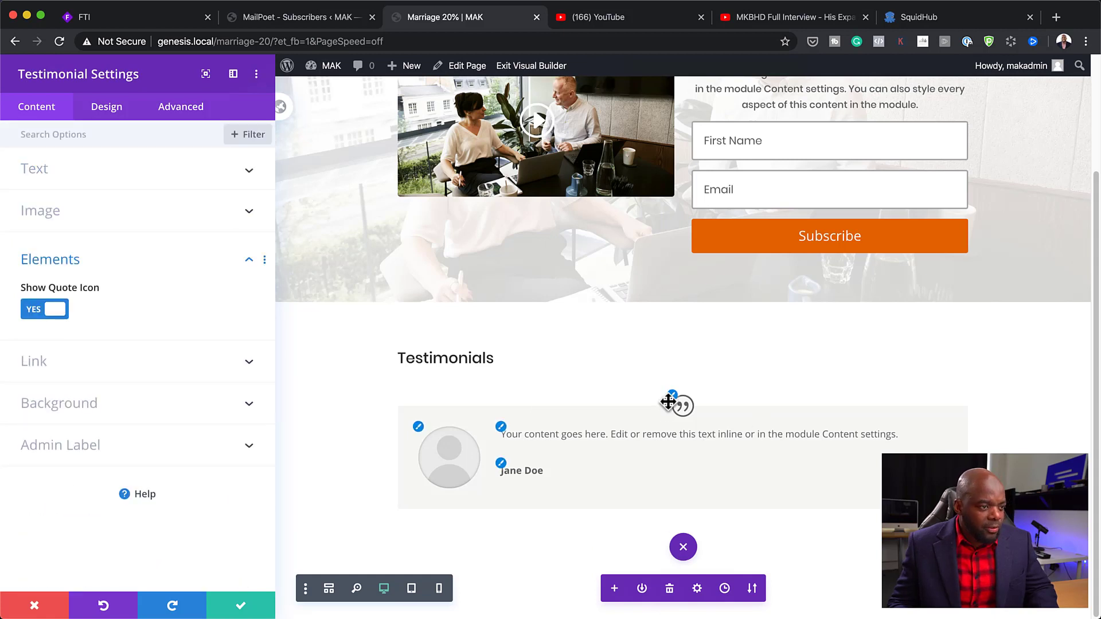
click(32, 311)
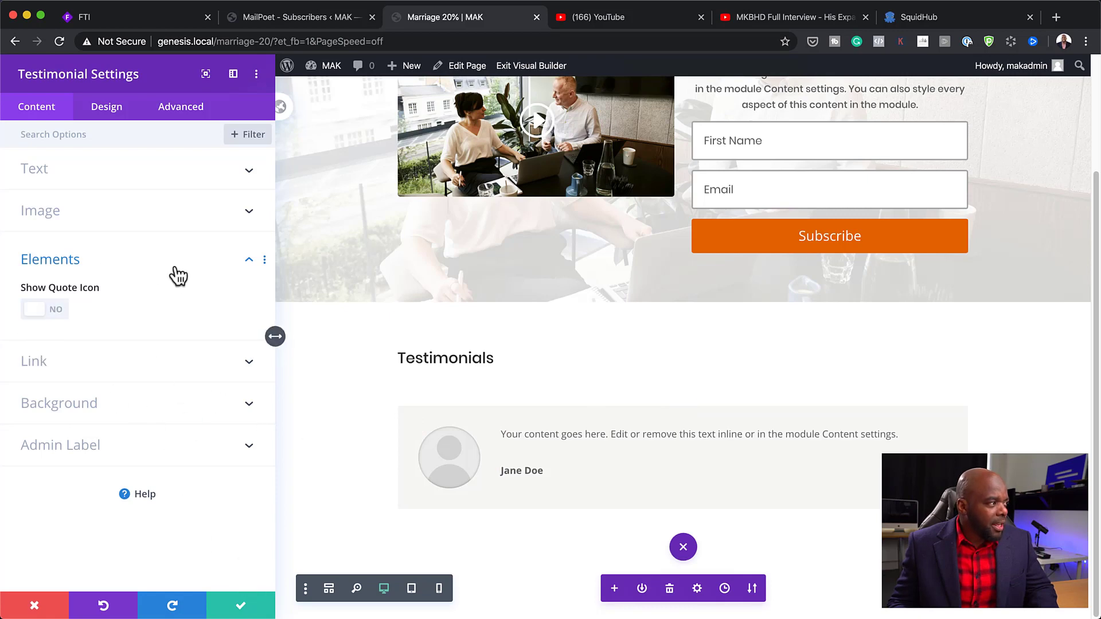
Step: Set portrait-02.jpg from the media library as the testimonial's image and save the module settings
click(148, 227)
click(137, 265)
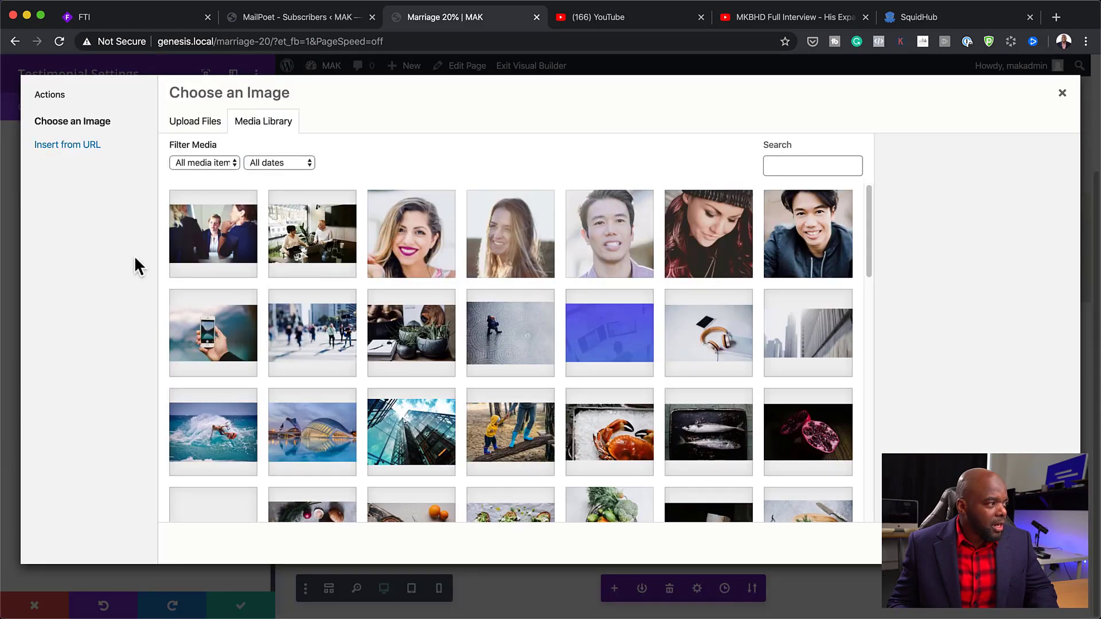
click(430, 250)
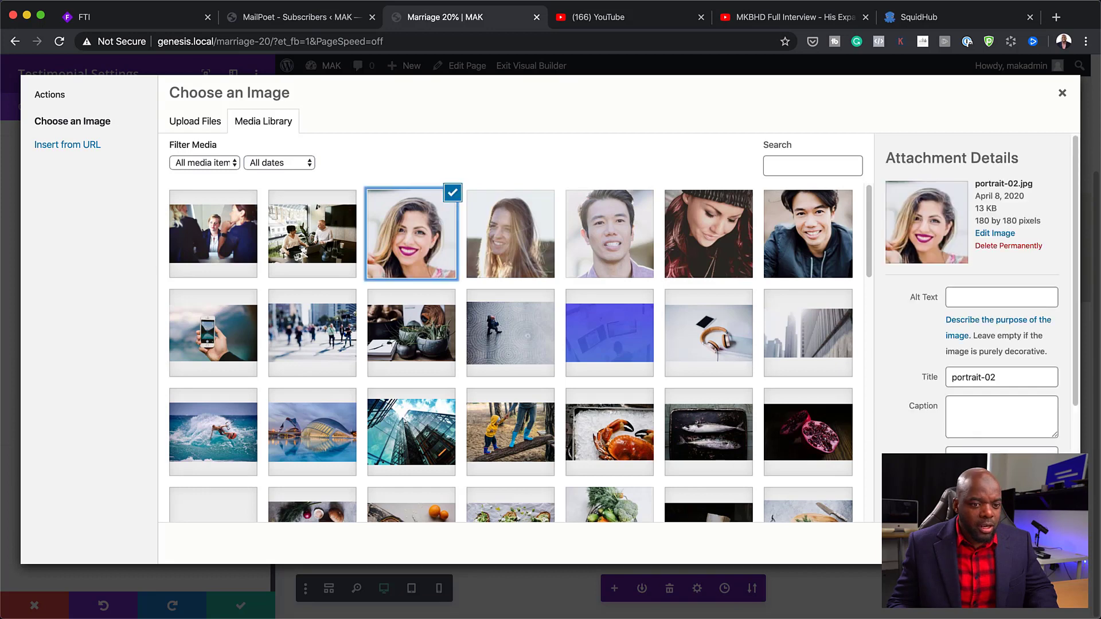
click(1032, 543)
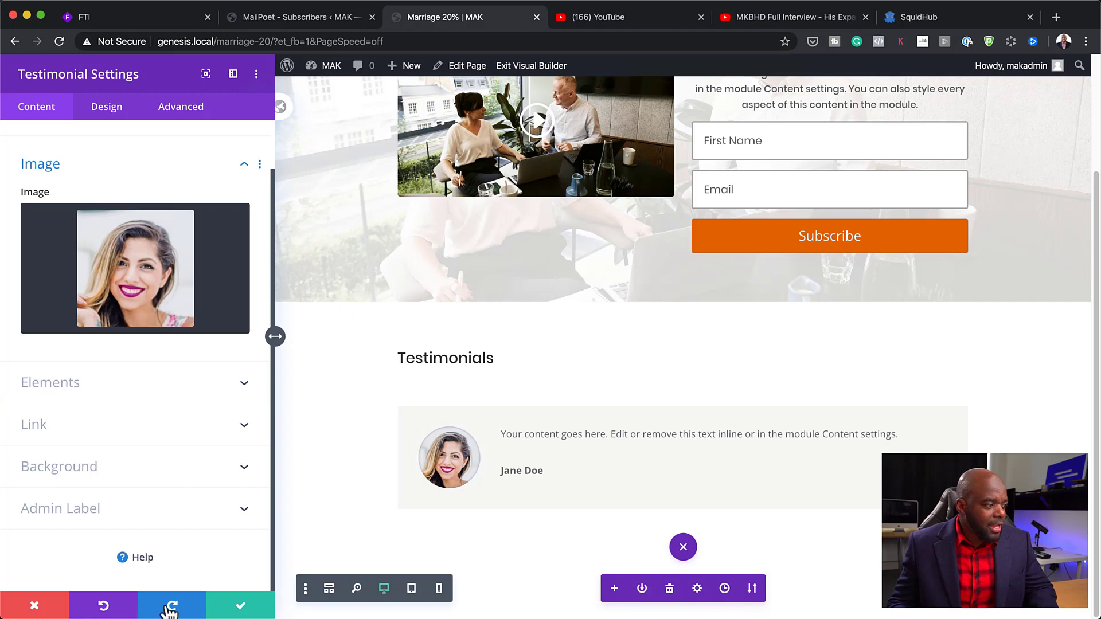
click(242, 608)
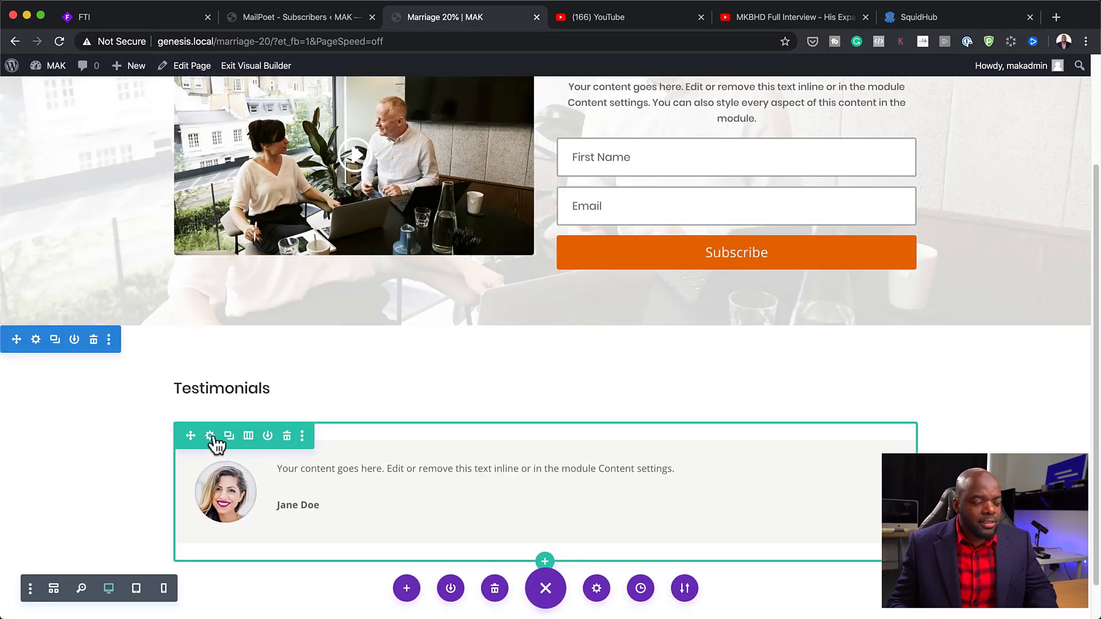
Step: Duplicate the testimonial row's column three times to make four columns, and save the row settings
click(210, 436)
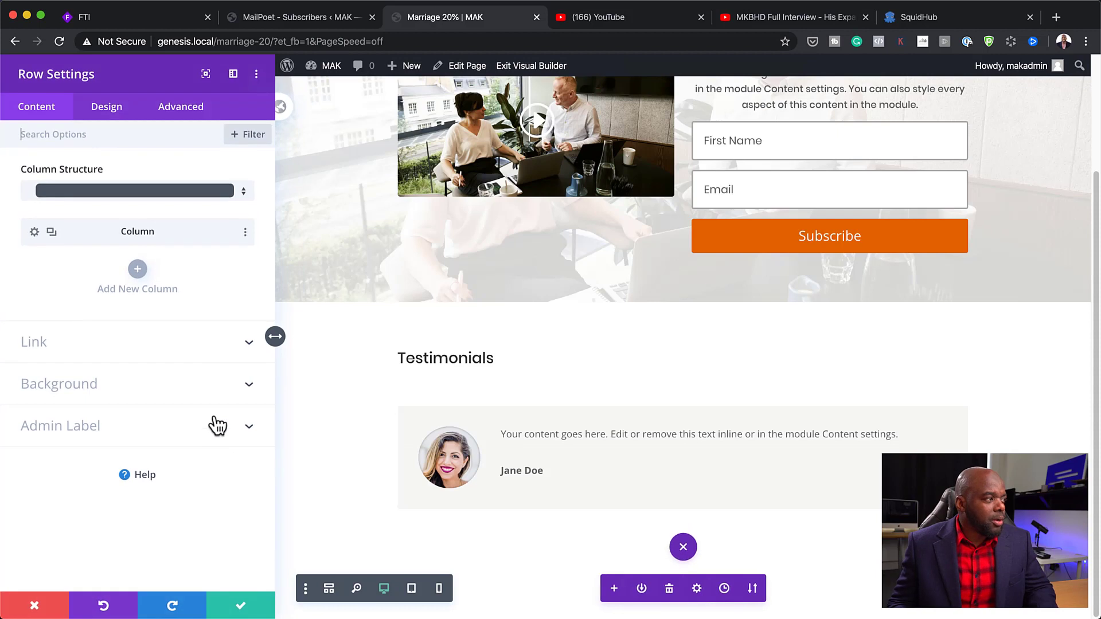
click(51, 232)
click(51, 232)
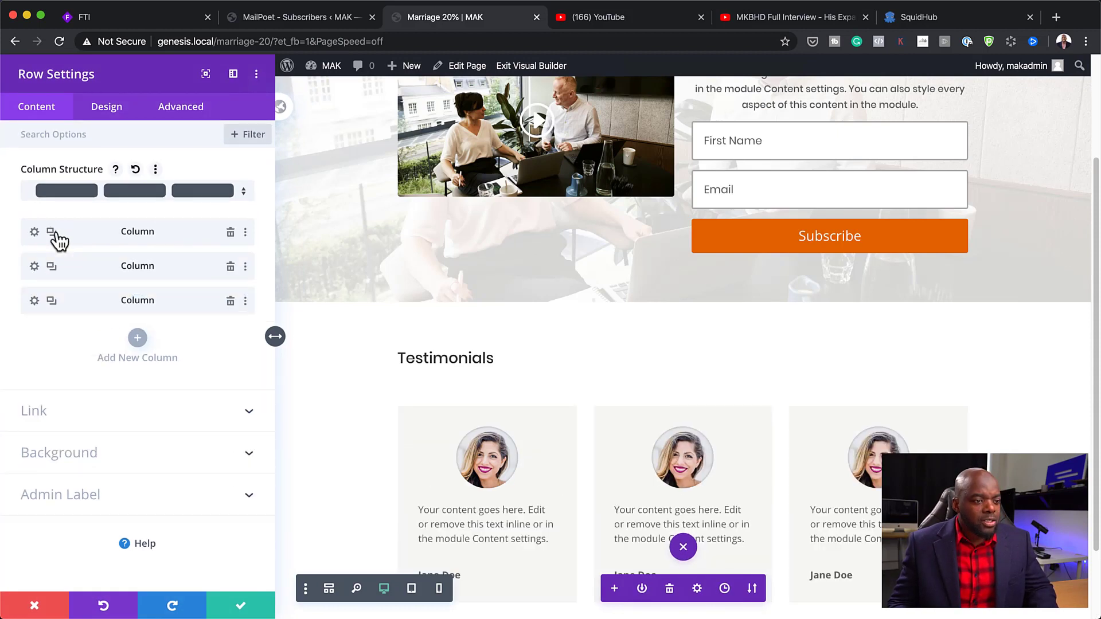
click(51, 233)
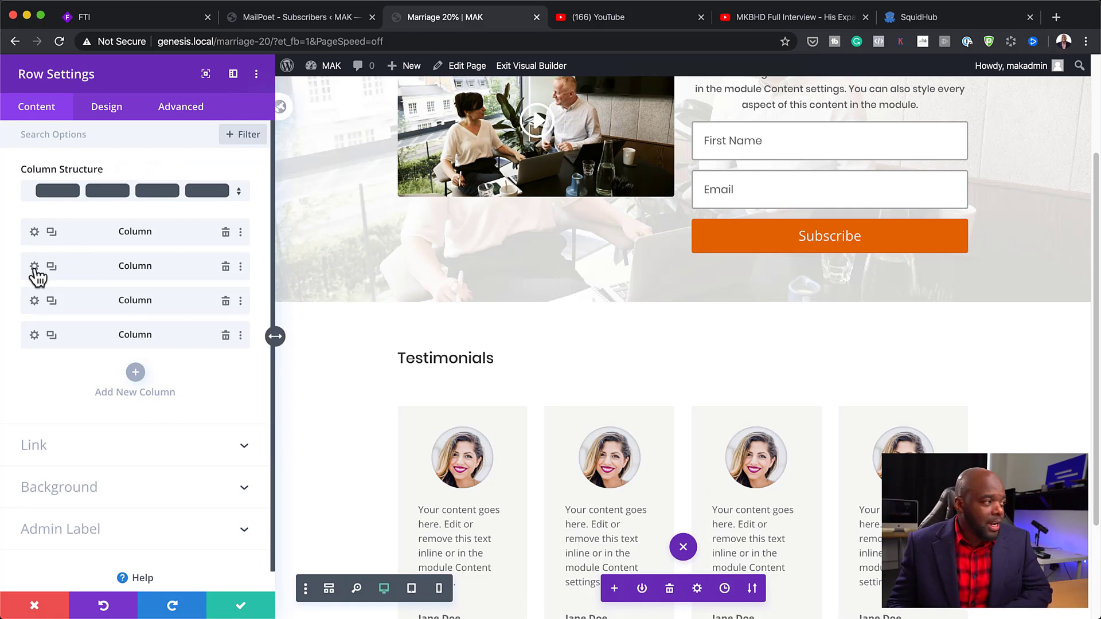
click(34, 301)
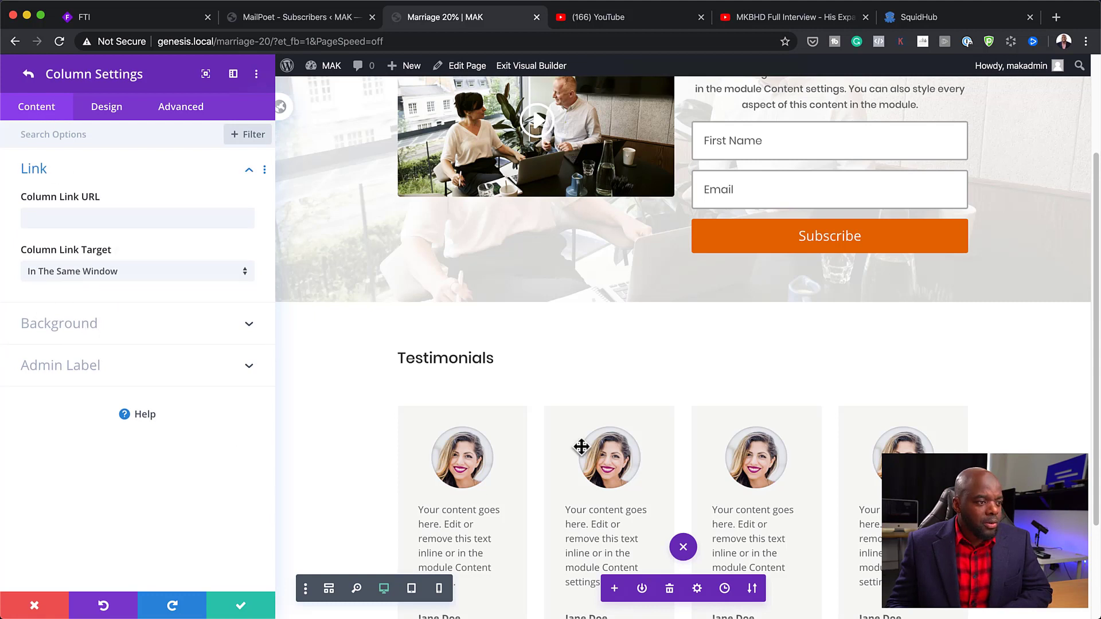
click(235, 603)
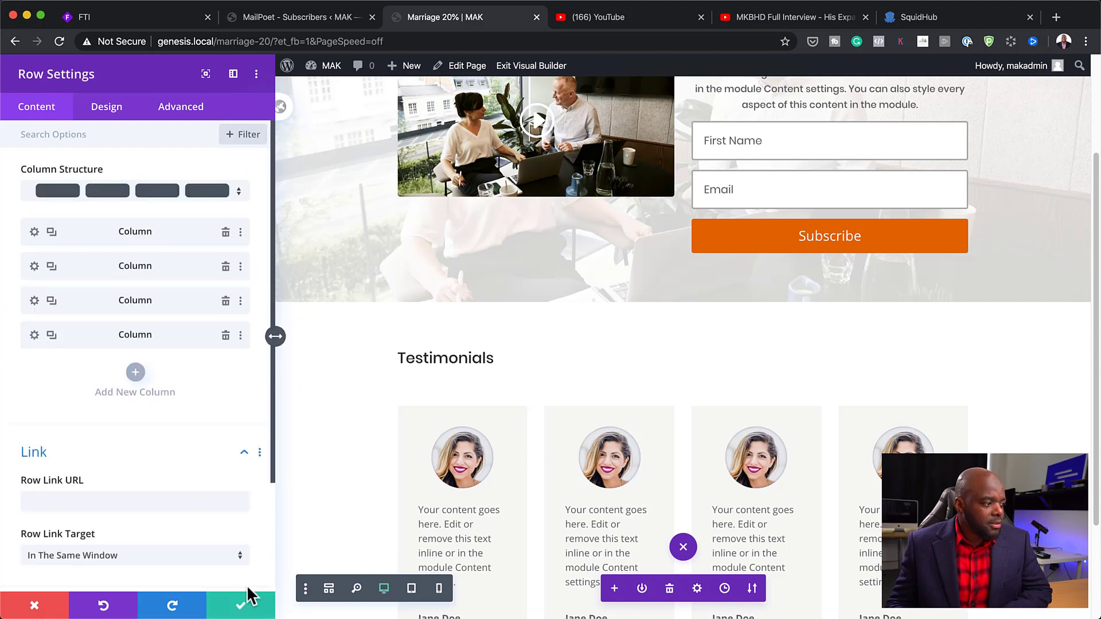
click(241, 603)
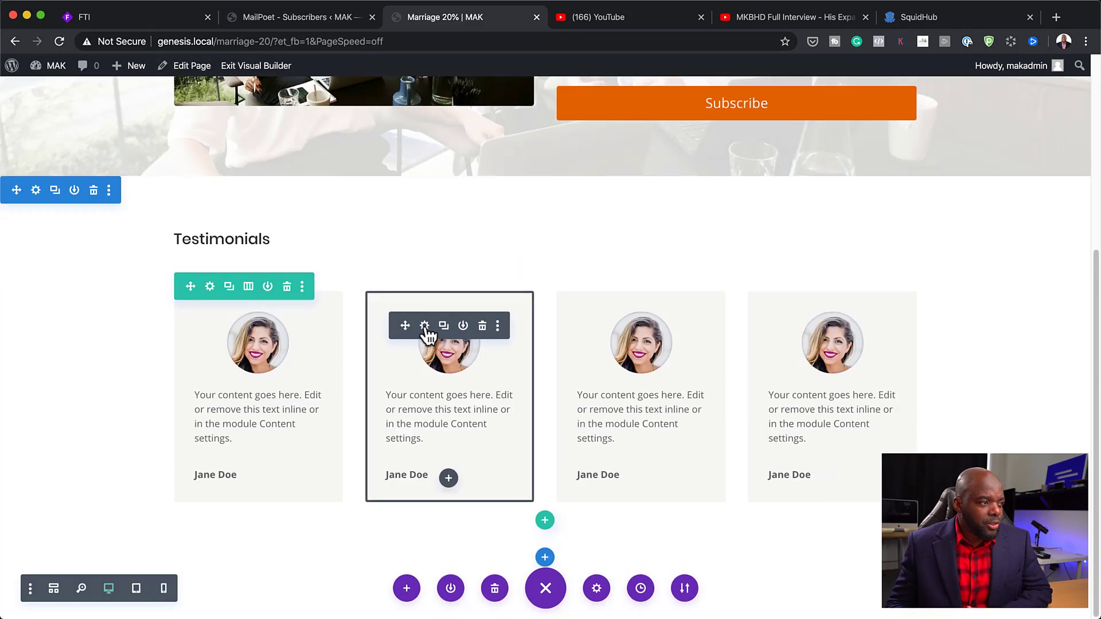
Step: Replace the second testimonial's image with travel-portrait-03.jpg from the media library
click(424, 326)
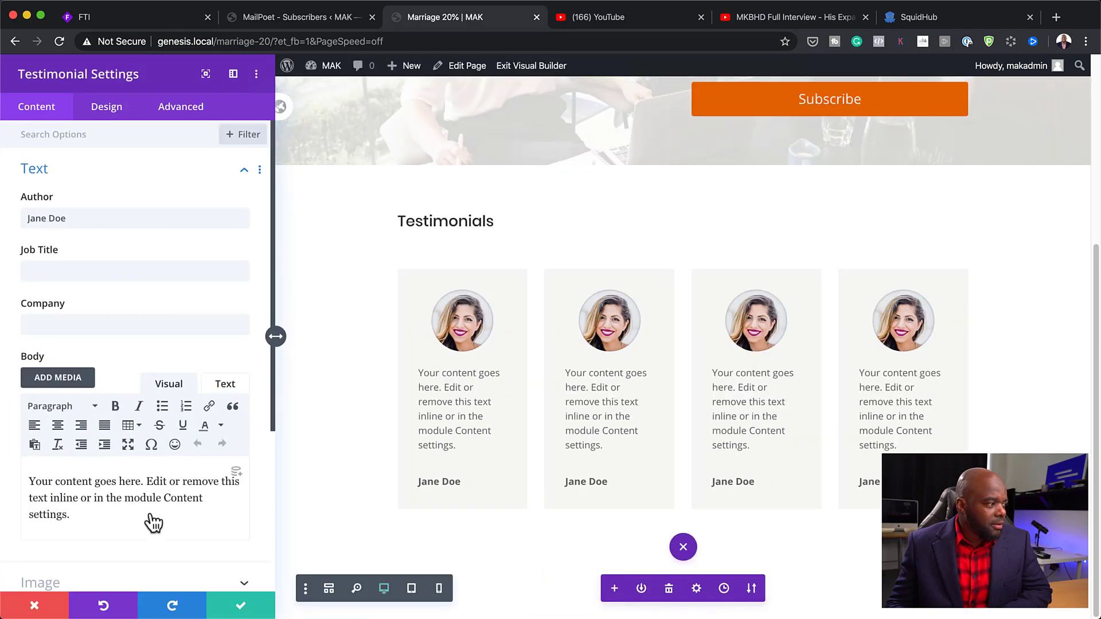
scroll(153, 524, down, 3)
click(44, 430)
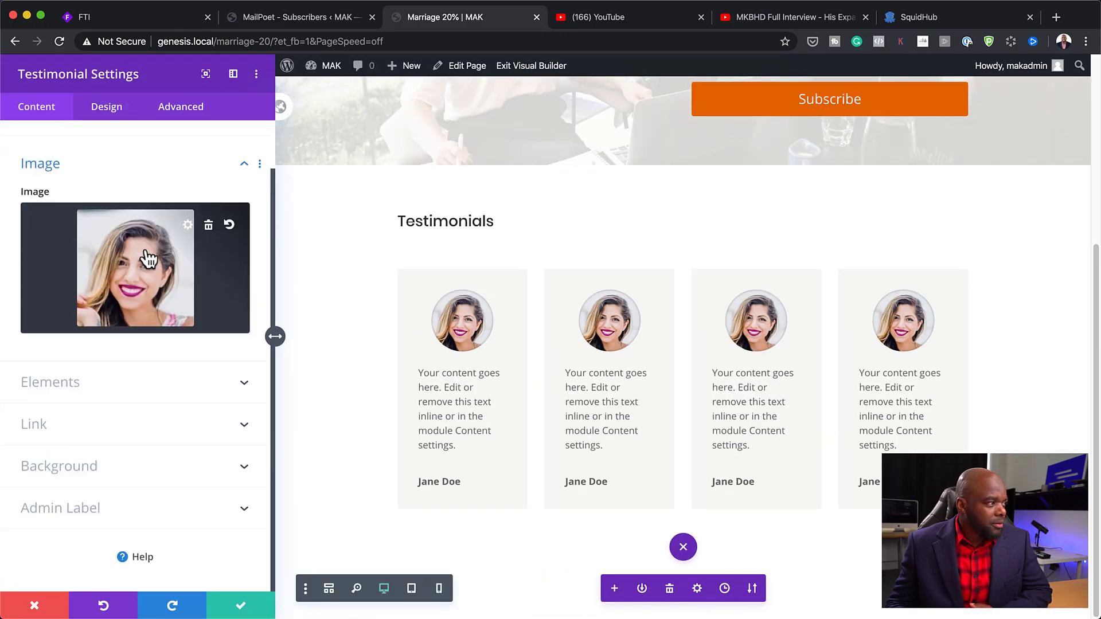
click(148, 259)
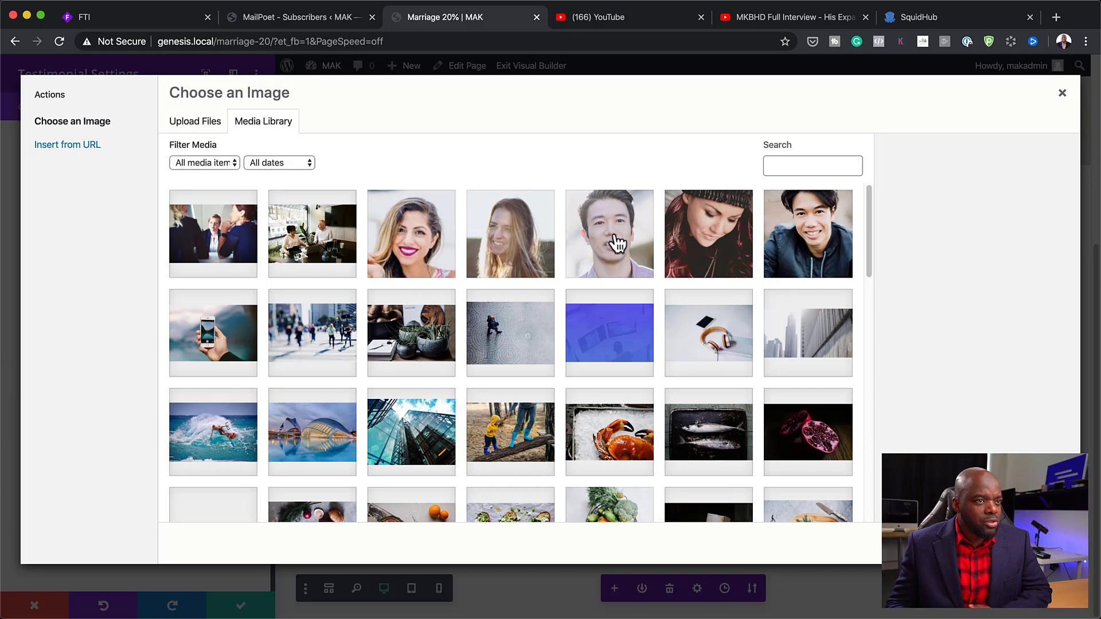
click(829, 254)
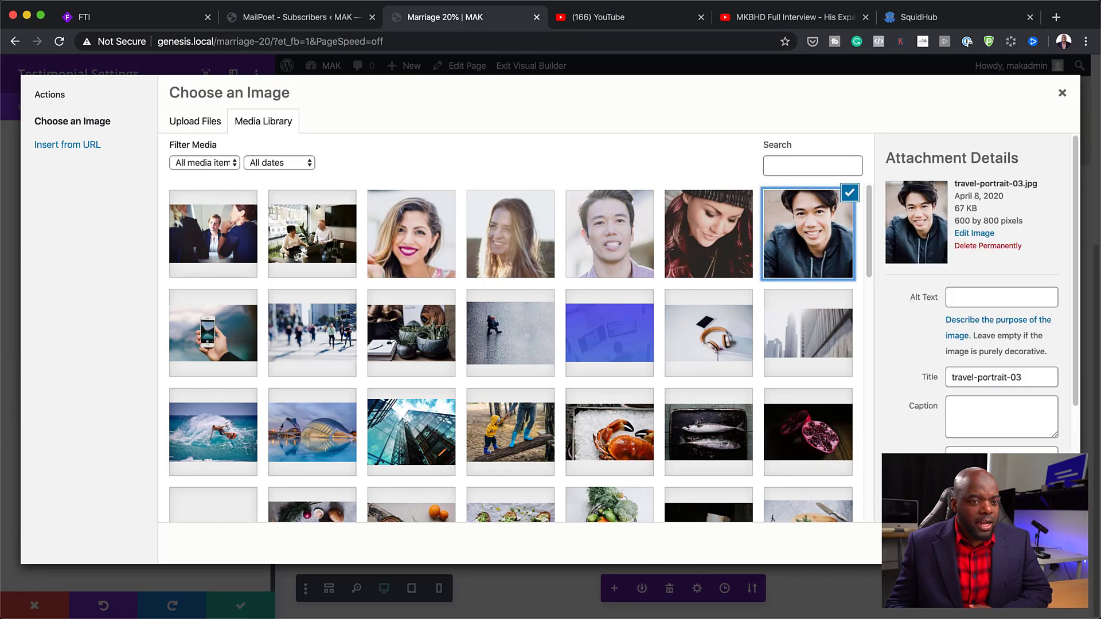
click(1020, 542)
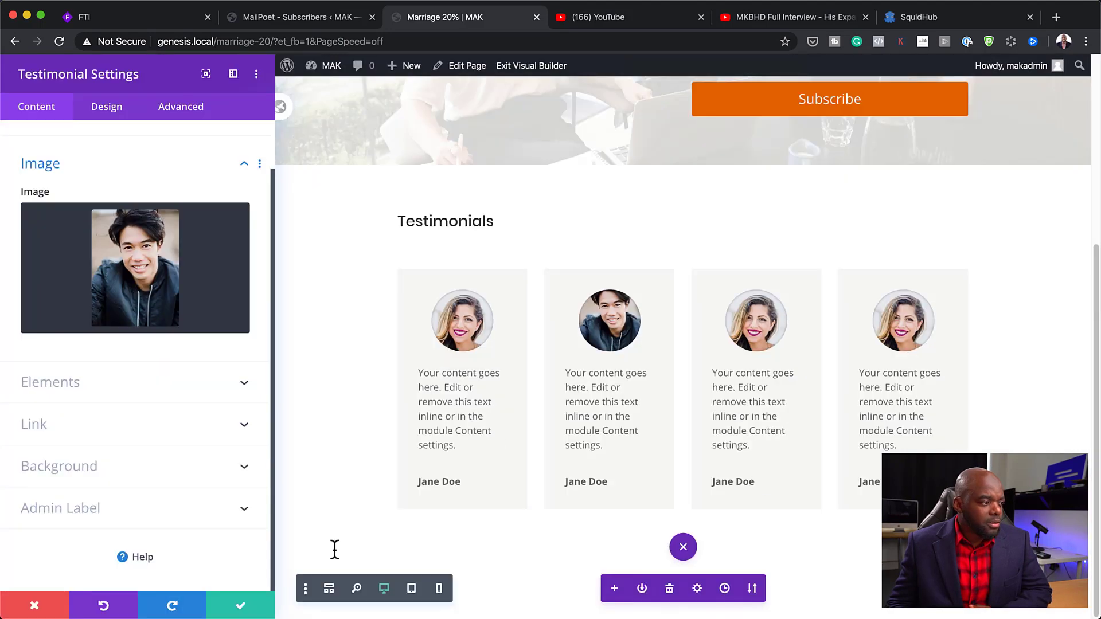
Step: Change the first name of the second testimonial's author and save the module settings
scroll(158, 456, up, 1)
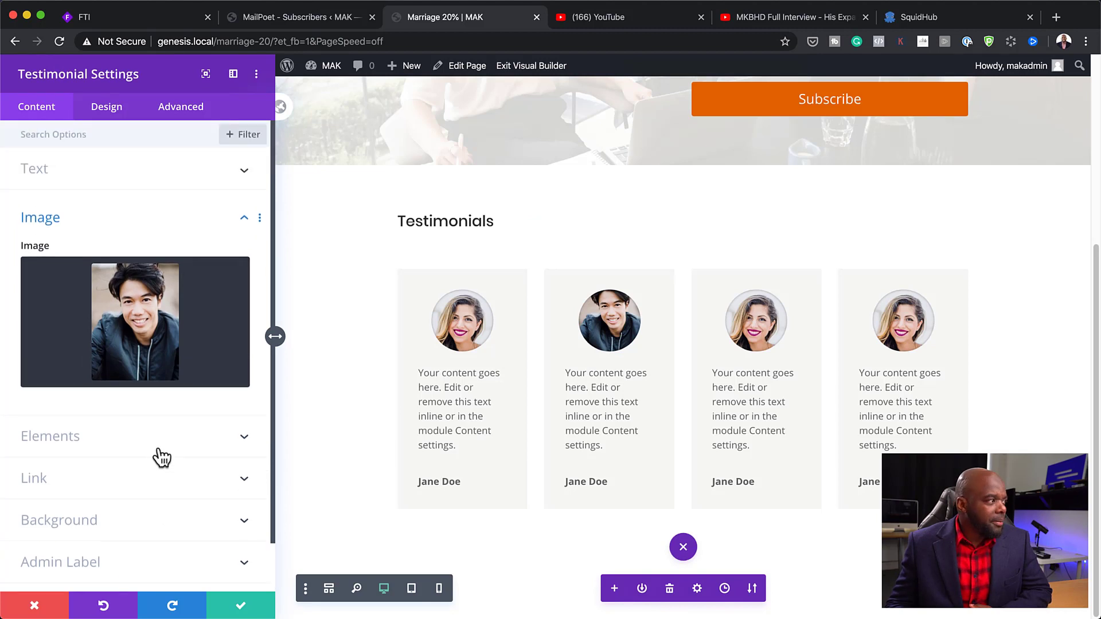
click(49, 171)
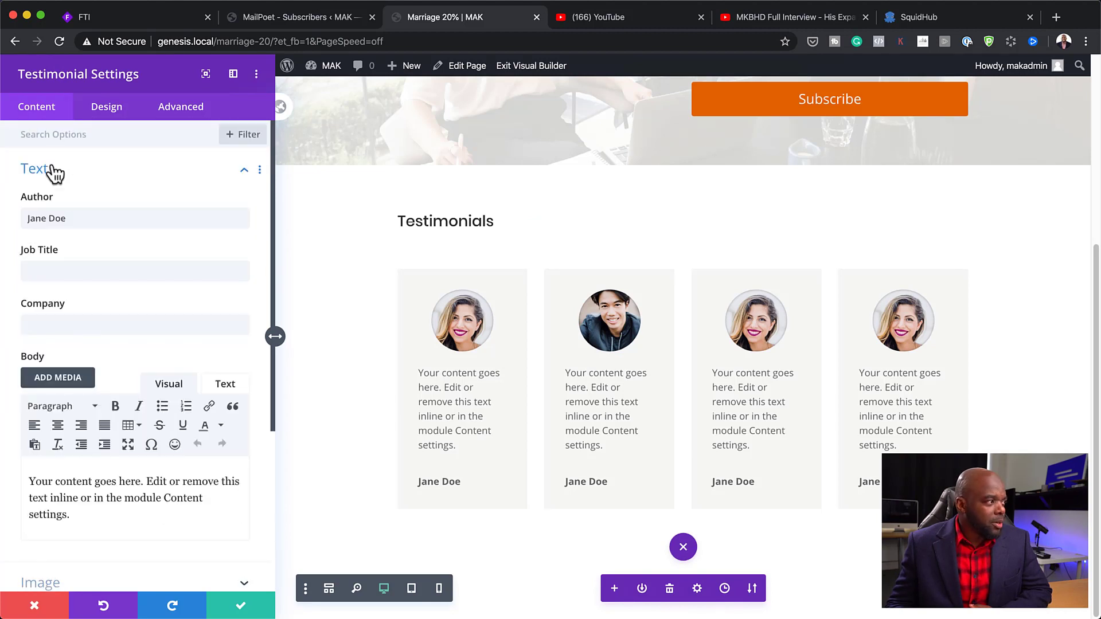
double_click(47, 219)
text(Jack)
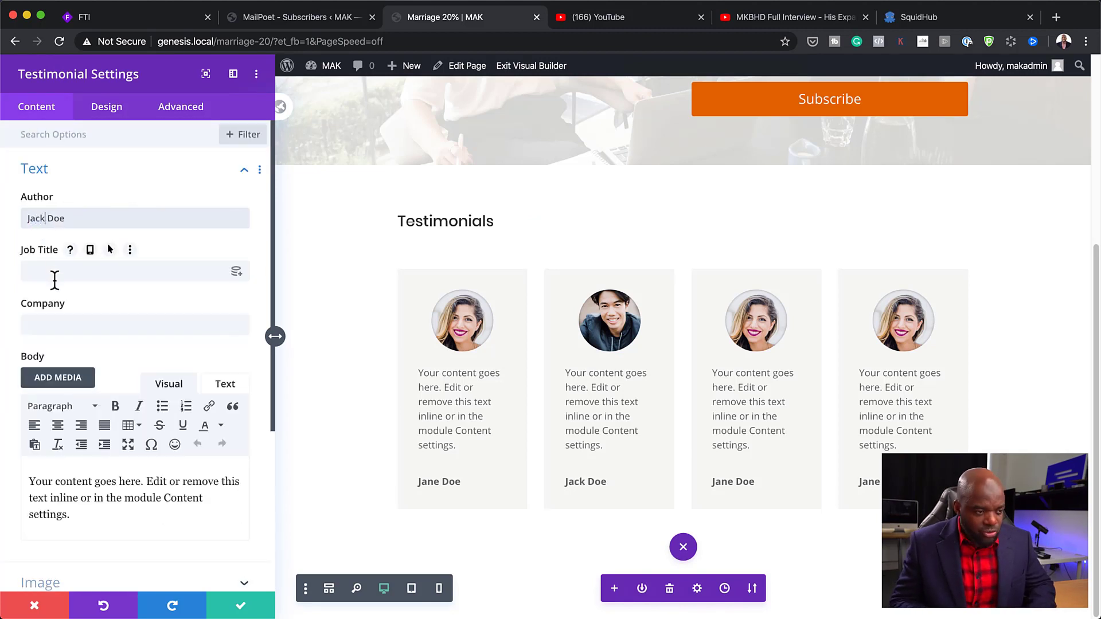
click(240, 607)
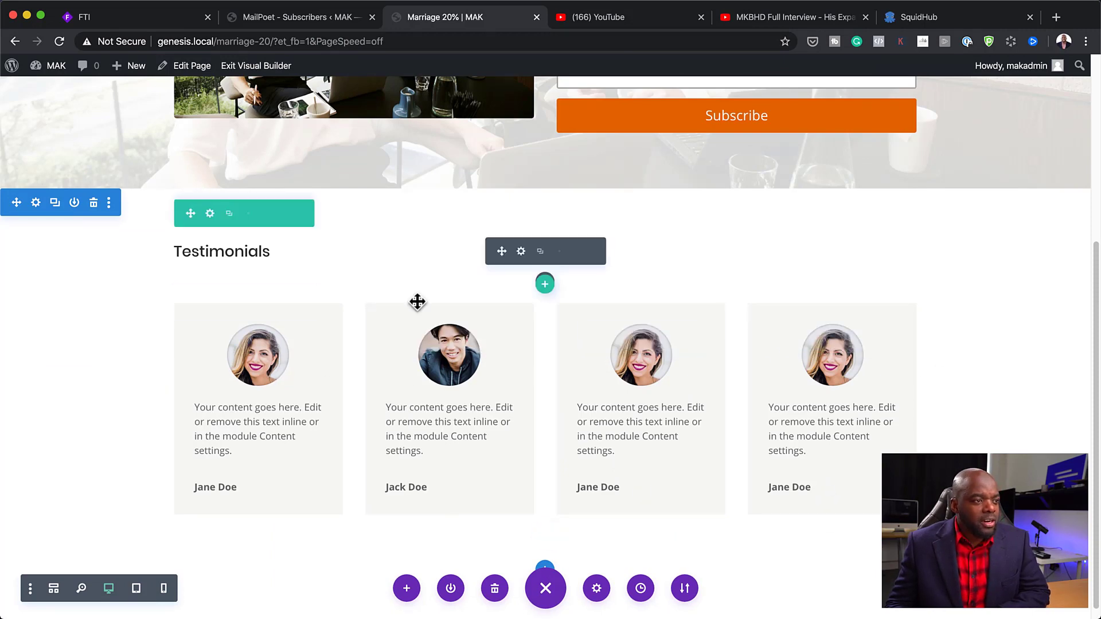
Step: Increase the top padding of the section containing the main title, video and signup form
scroll(909, 438, up, 5)
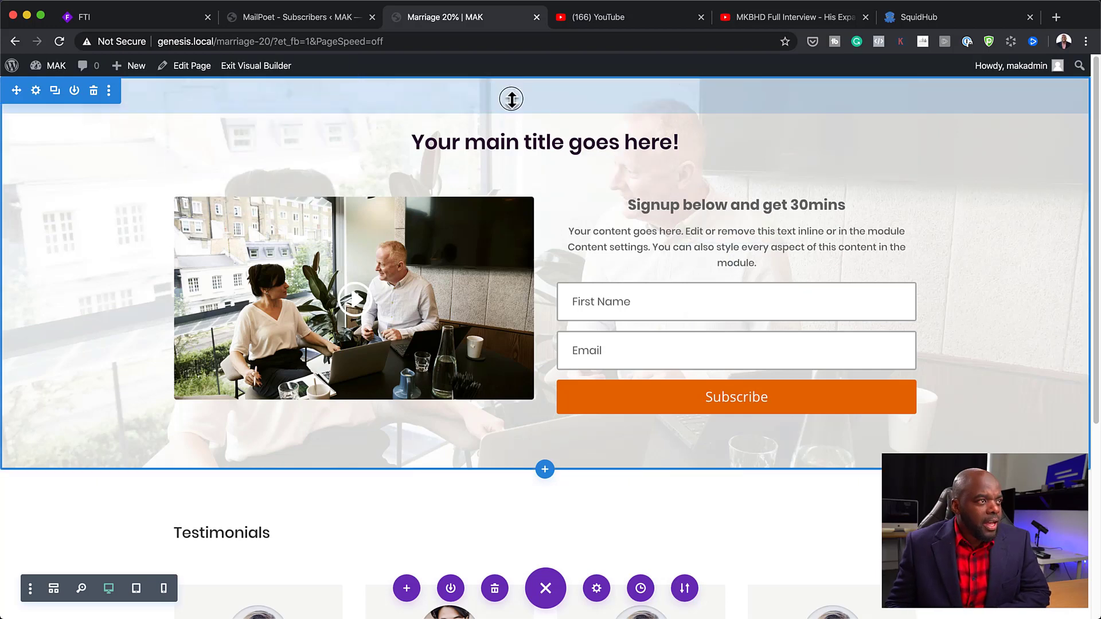
drag(511, 99, 513, 134)
click(563, 121)
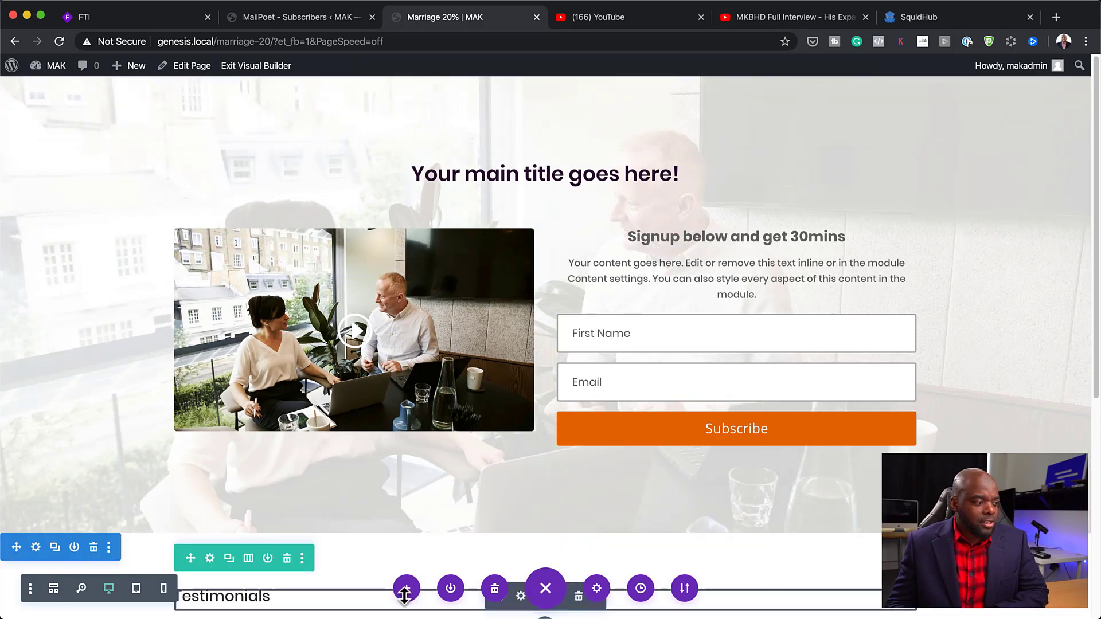
Step: Preview the page in the tablet layout, checking the title, video, signup form and the Testimonials section
click(137, 589)
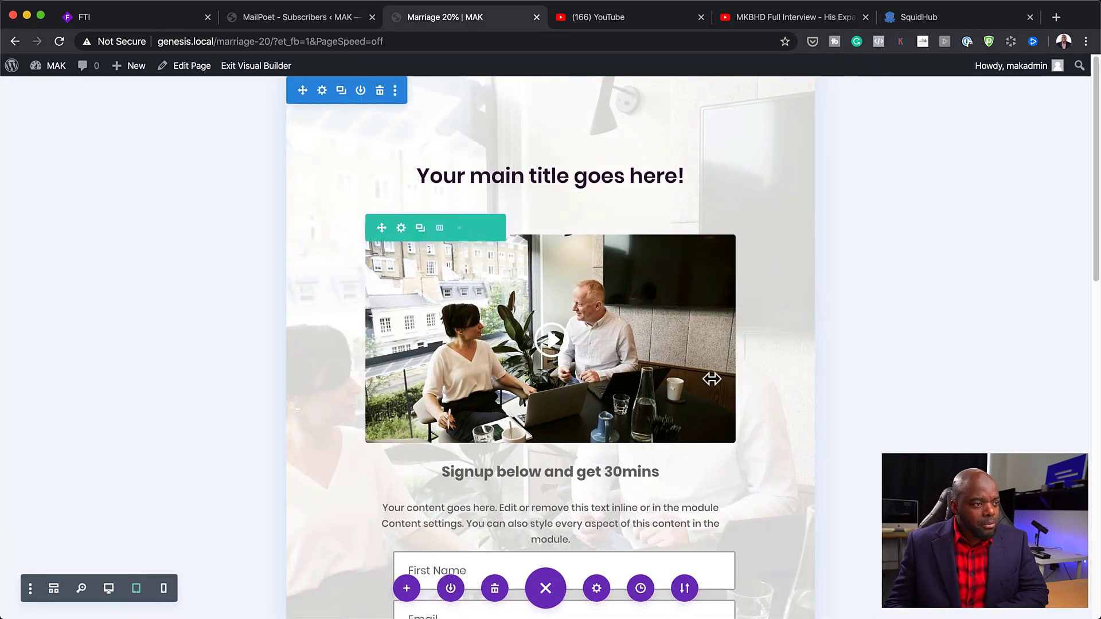
scroll(716, 390, down, 2)
scroll(807, 368, down, 1)
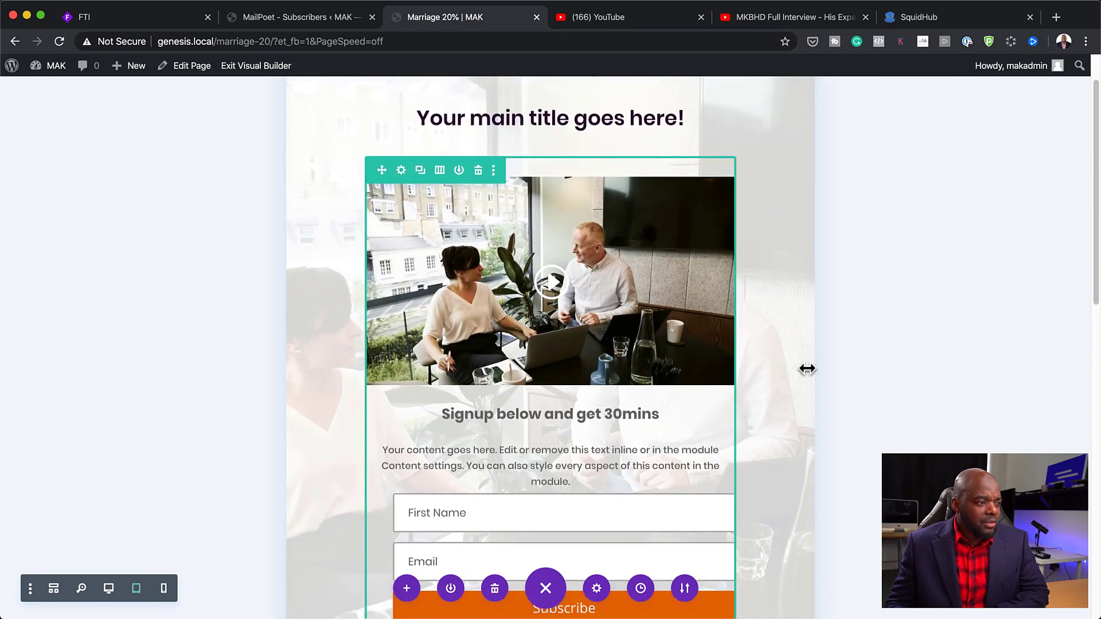
scroll(807, 369, down, 10)
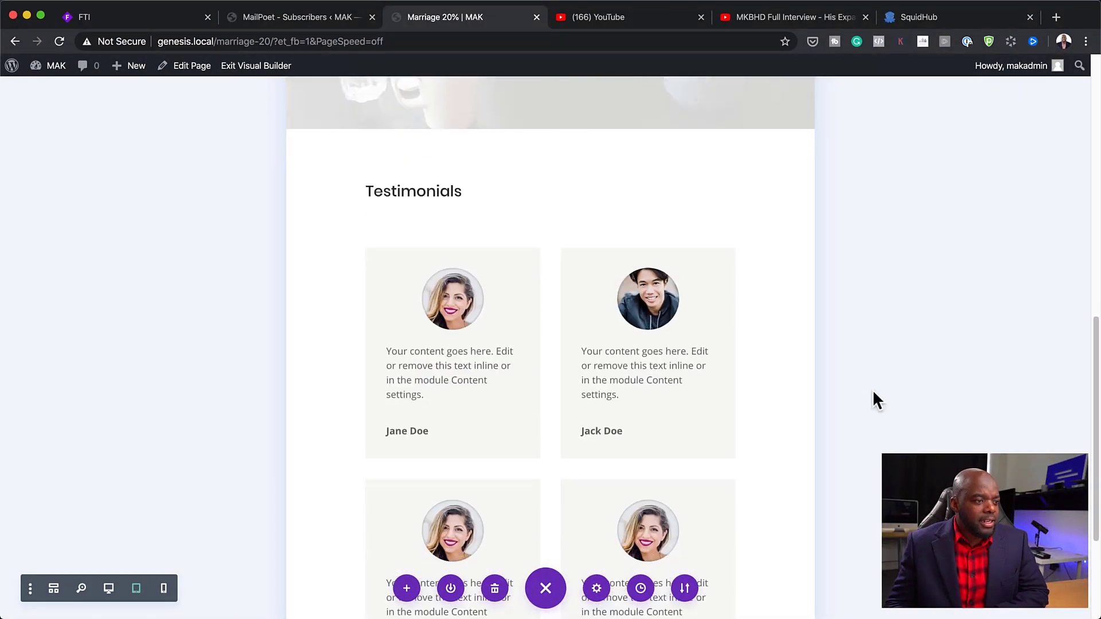
scroll(873, 392, down, 3)
Step: Preview the page in the phone layout, and return to the desktop layout to check the page down to the Testimonials section
click(163, 588)
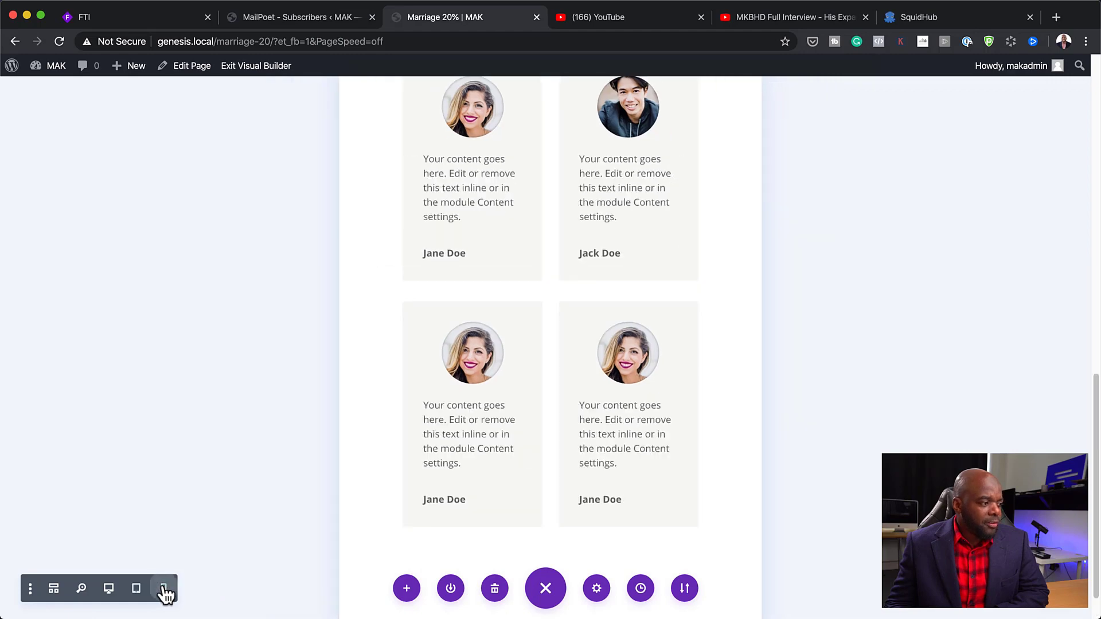
scroll(811, 455, up, 8)
scroll(811, 448, up, 4)
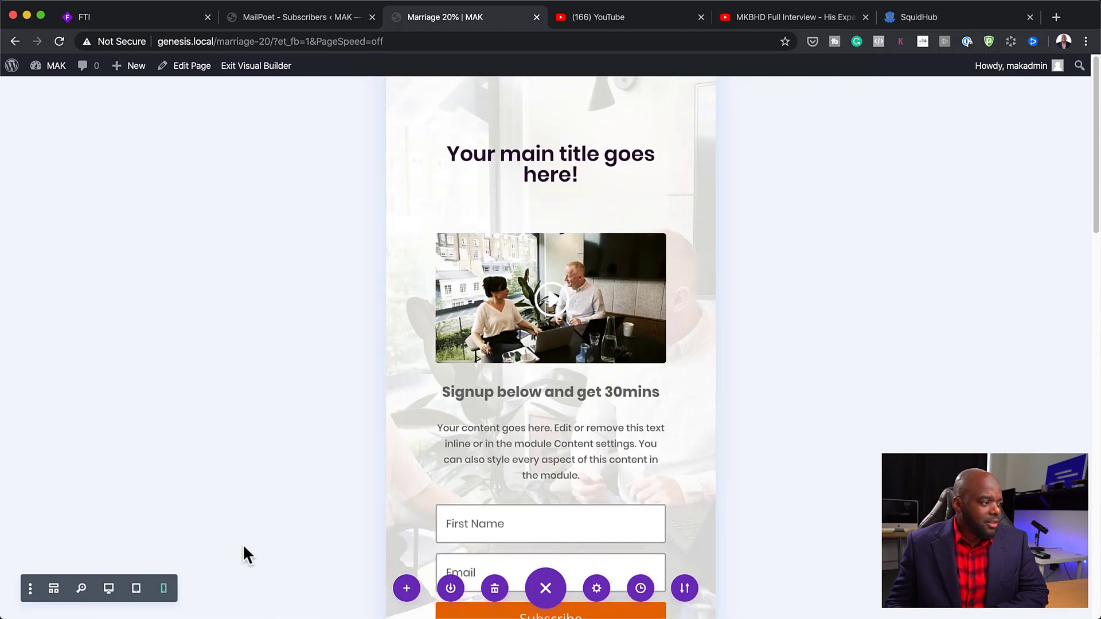
click(108, 588)
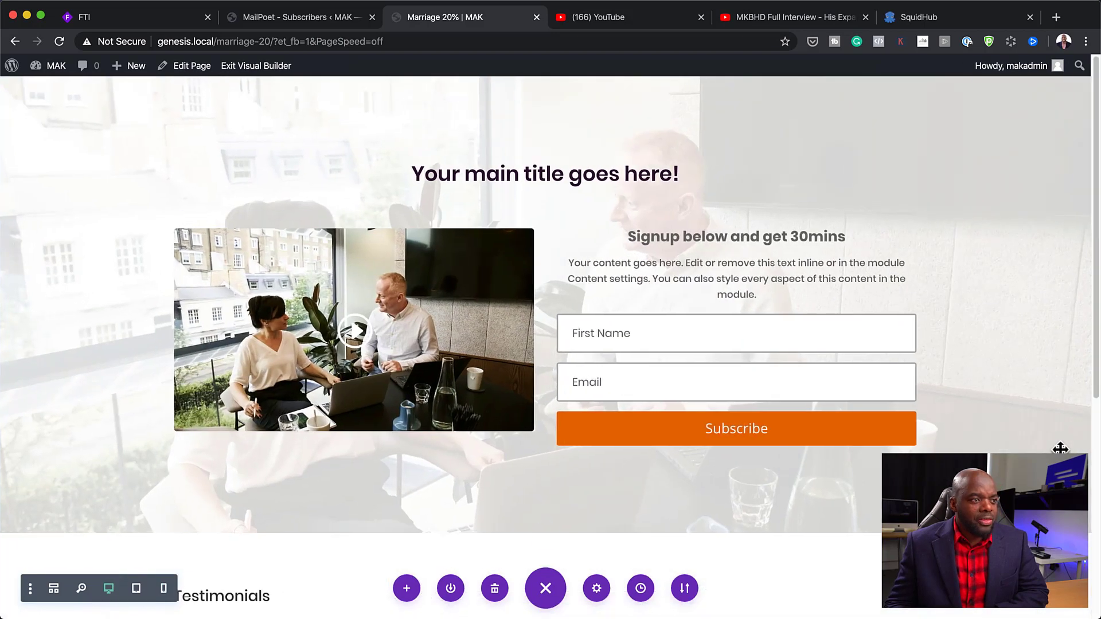
scroll(1060, 450, down, 1)
scroll(859, 481, down, 6)
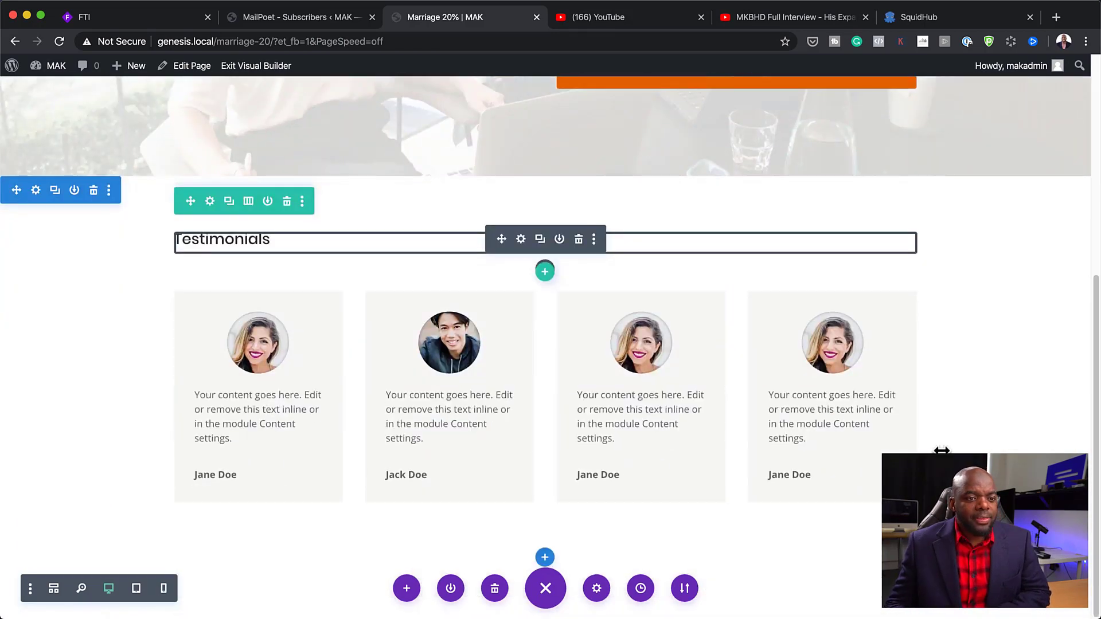